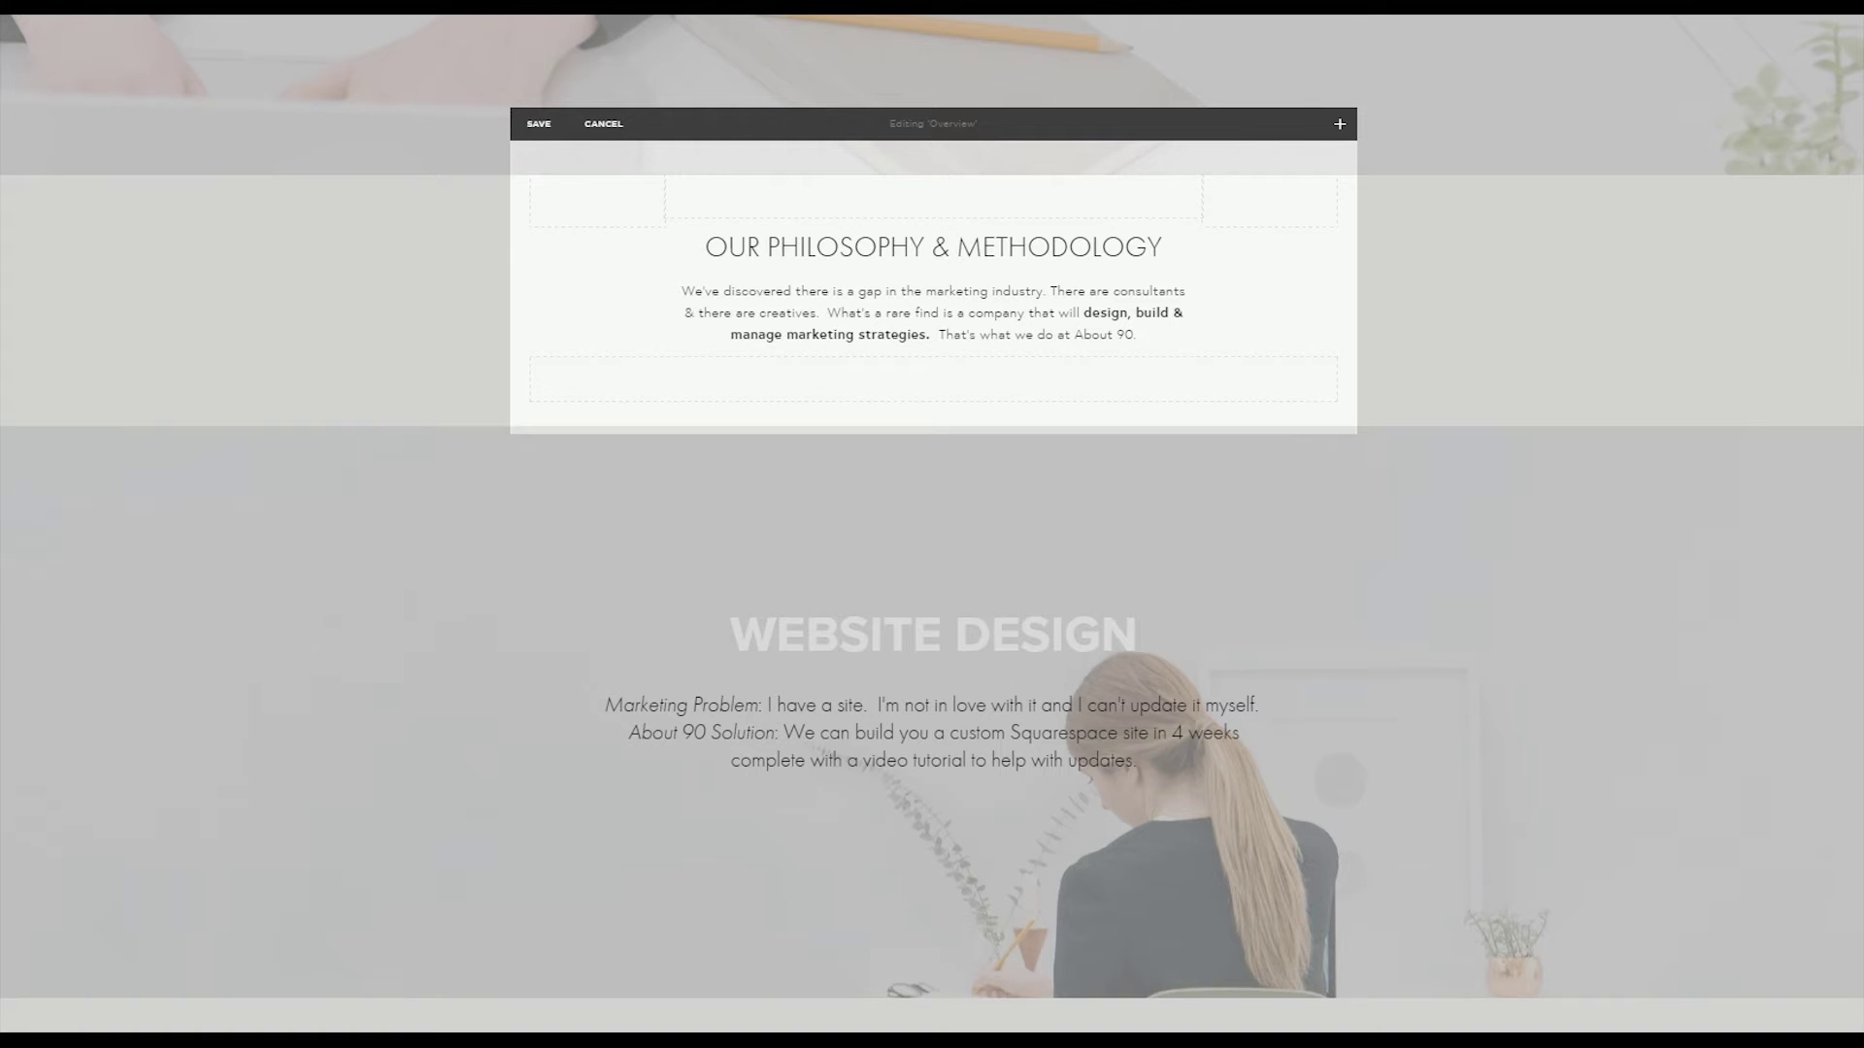
- Insert a Form block from the More content blocks beneath the philosophy text
{"action": "left_click", "coordinate": [535, 406]}
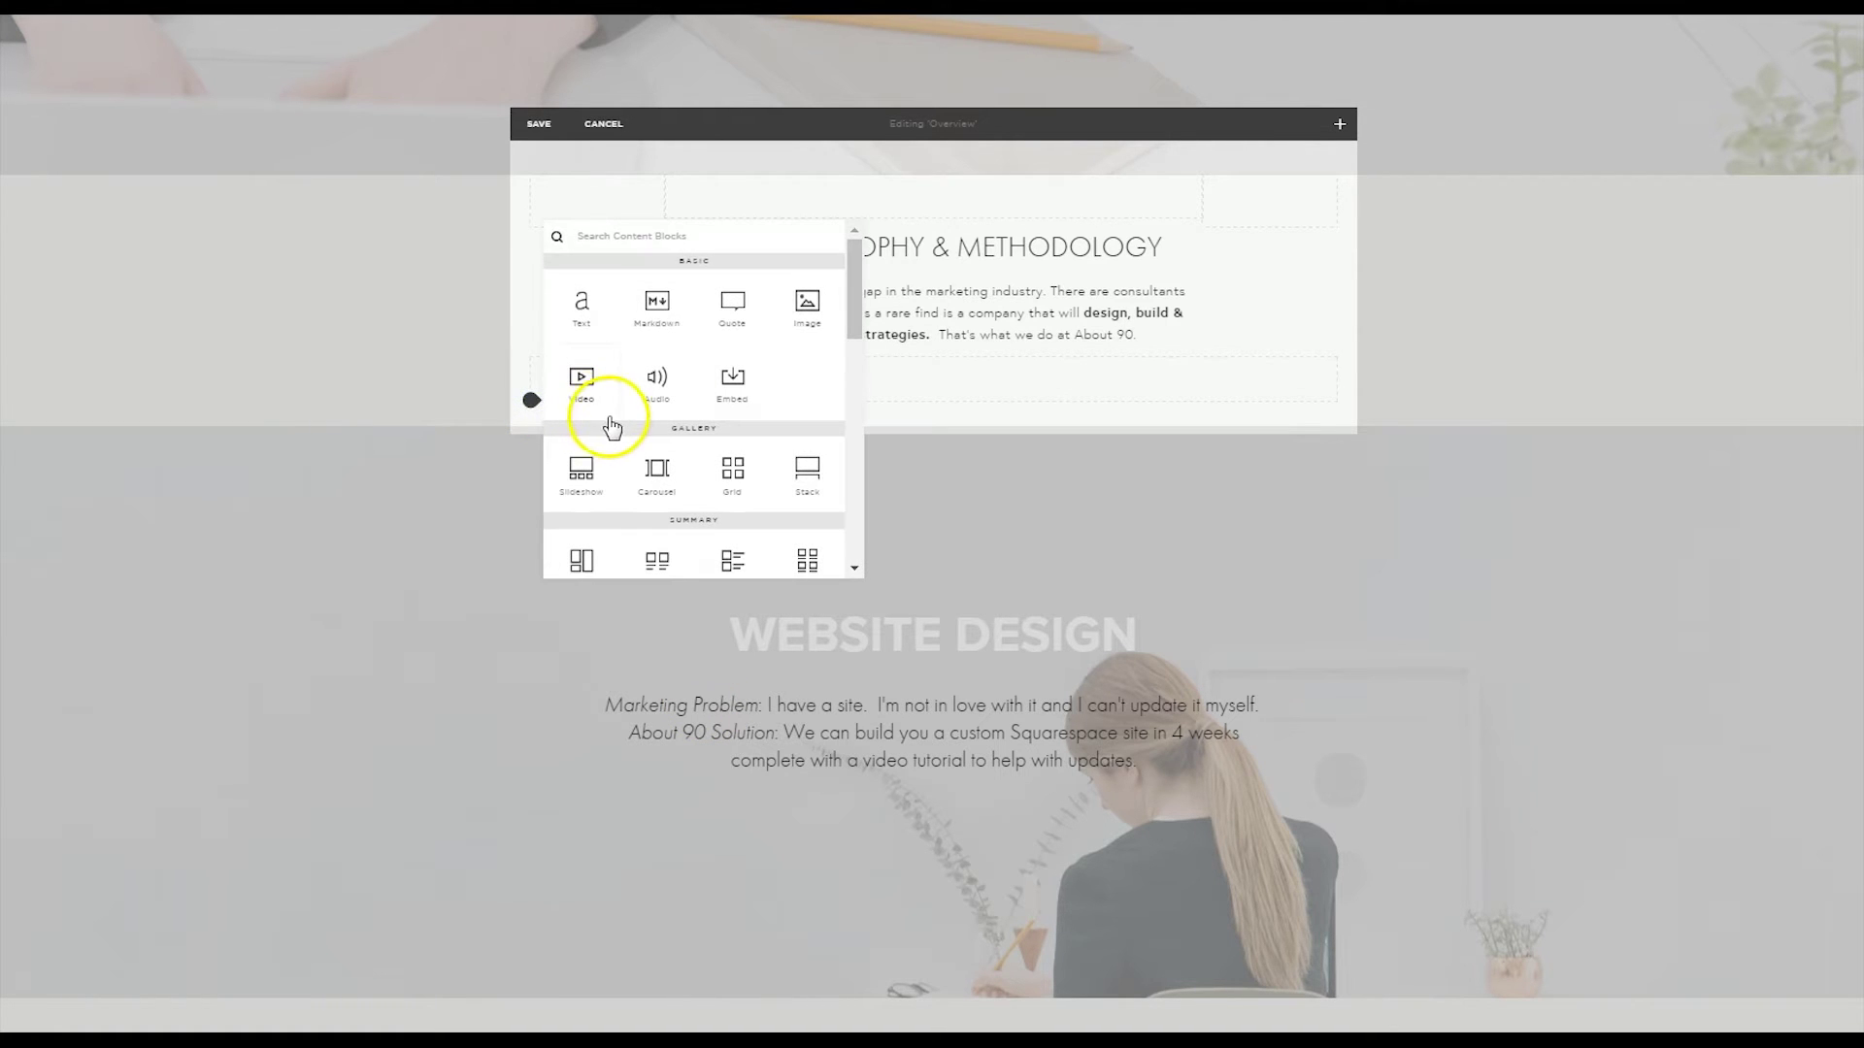
{"action": "scroll", "coordinate": [679, 386], "scroll_direction": "down", "scroll_amount": 3}
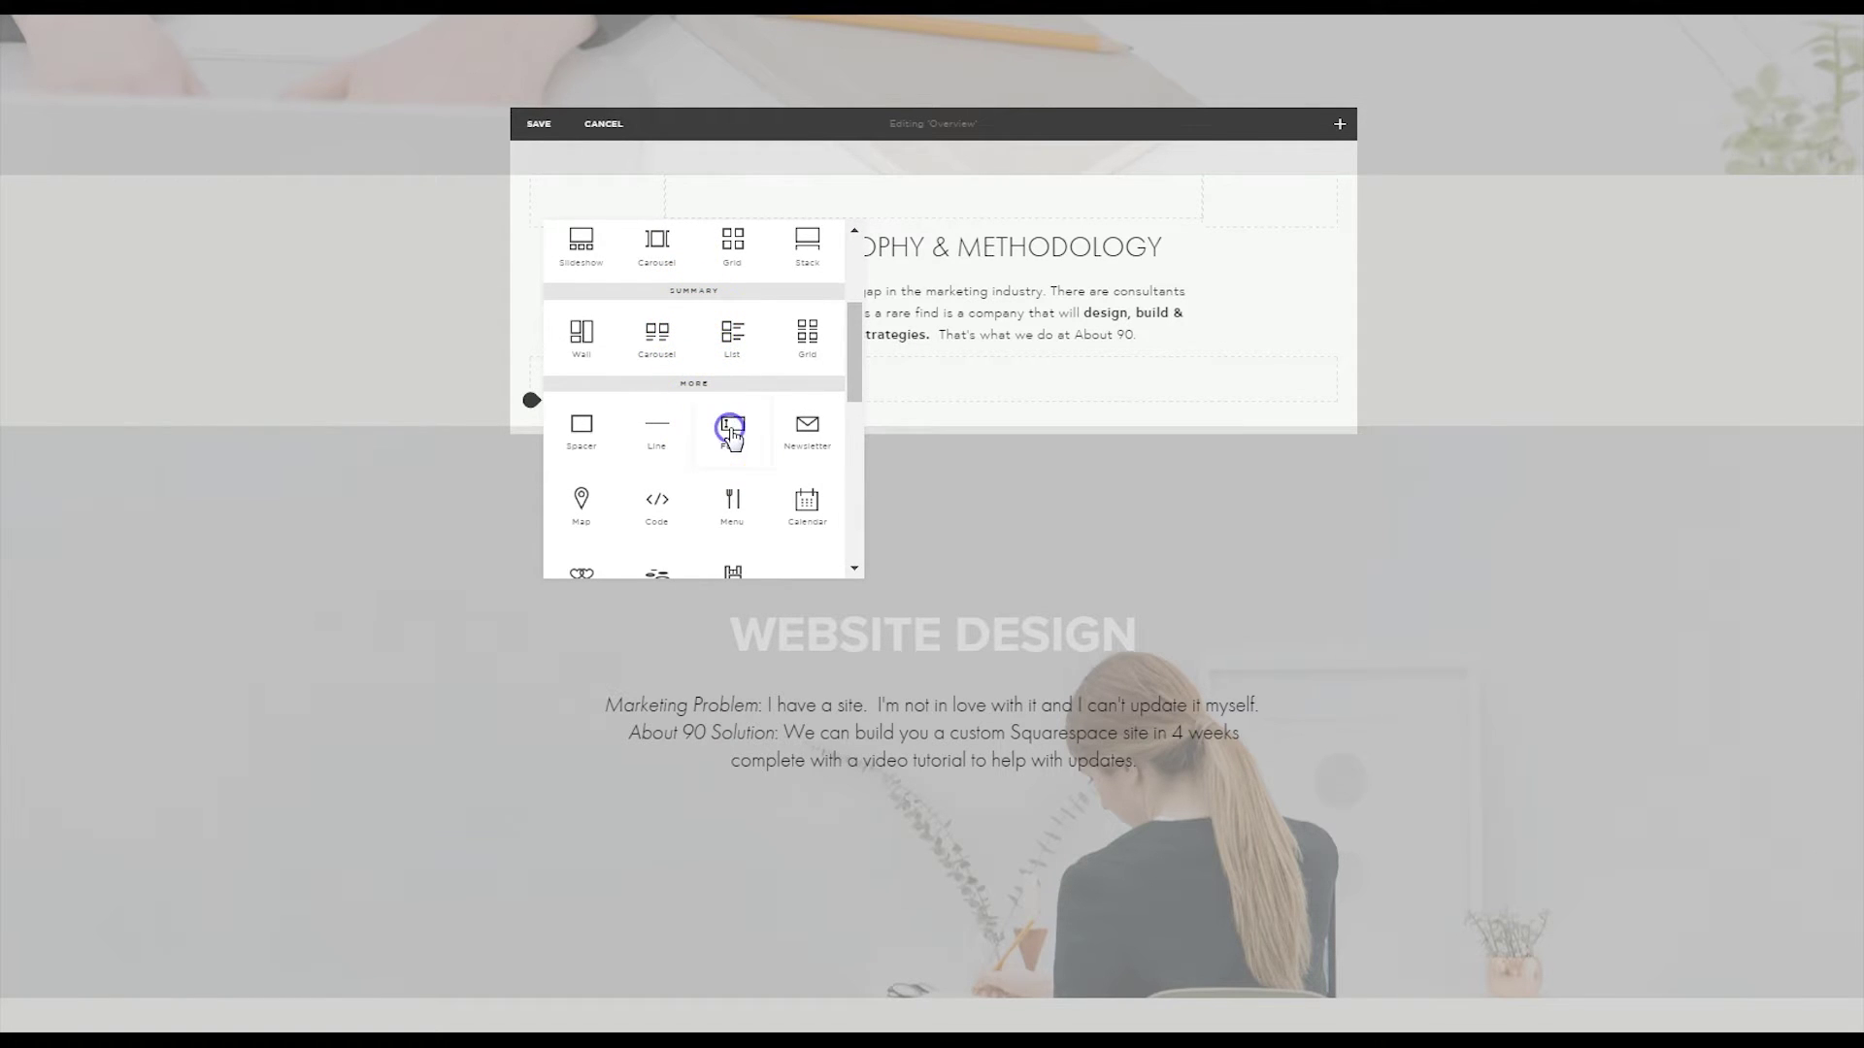
{"action": "left_click", "coordinate": [732, 449]}
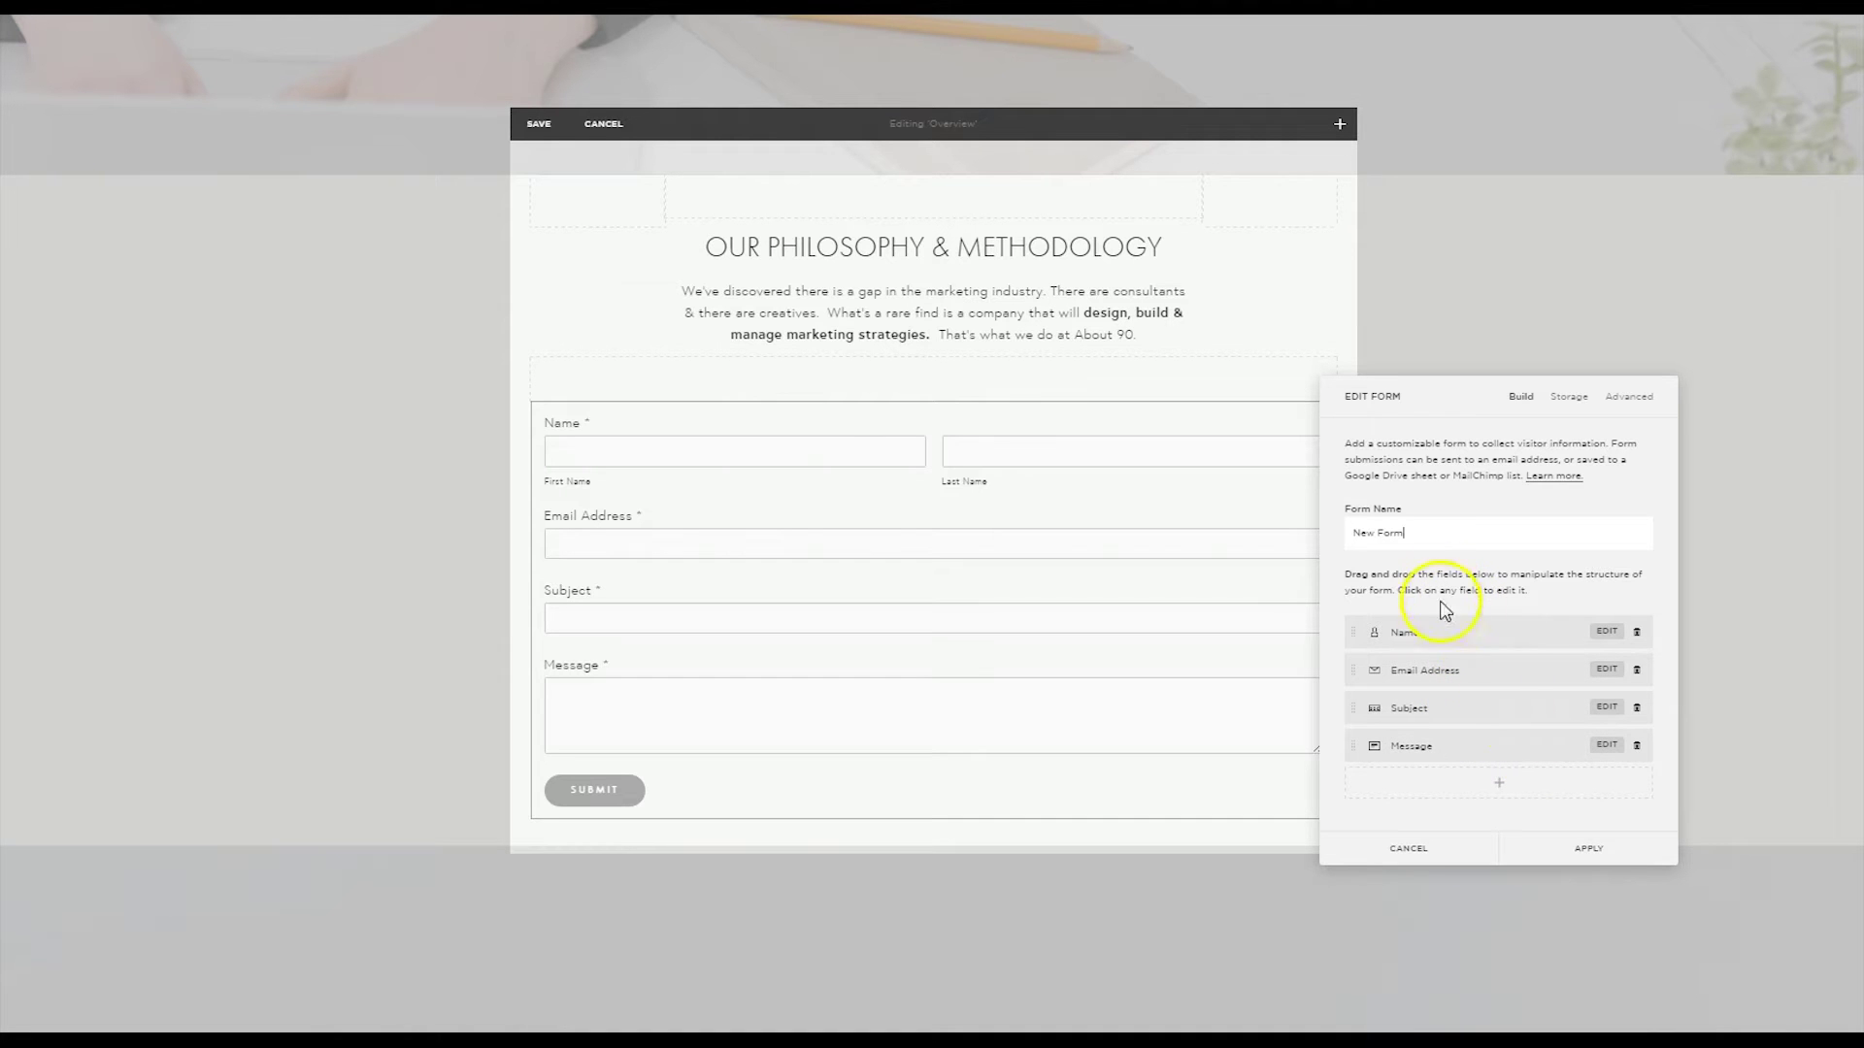
- Delete the Message and Subject fields, leaving Name and Email Address, then check Storage settings
{"action": "left_click", "coordinate": [1638, 746]}
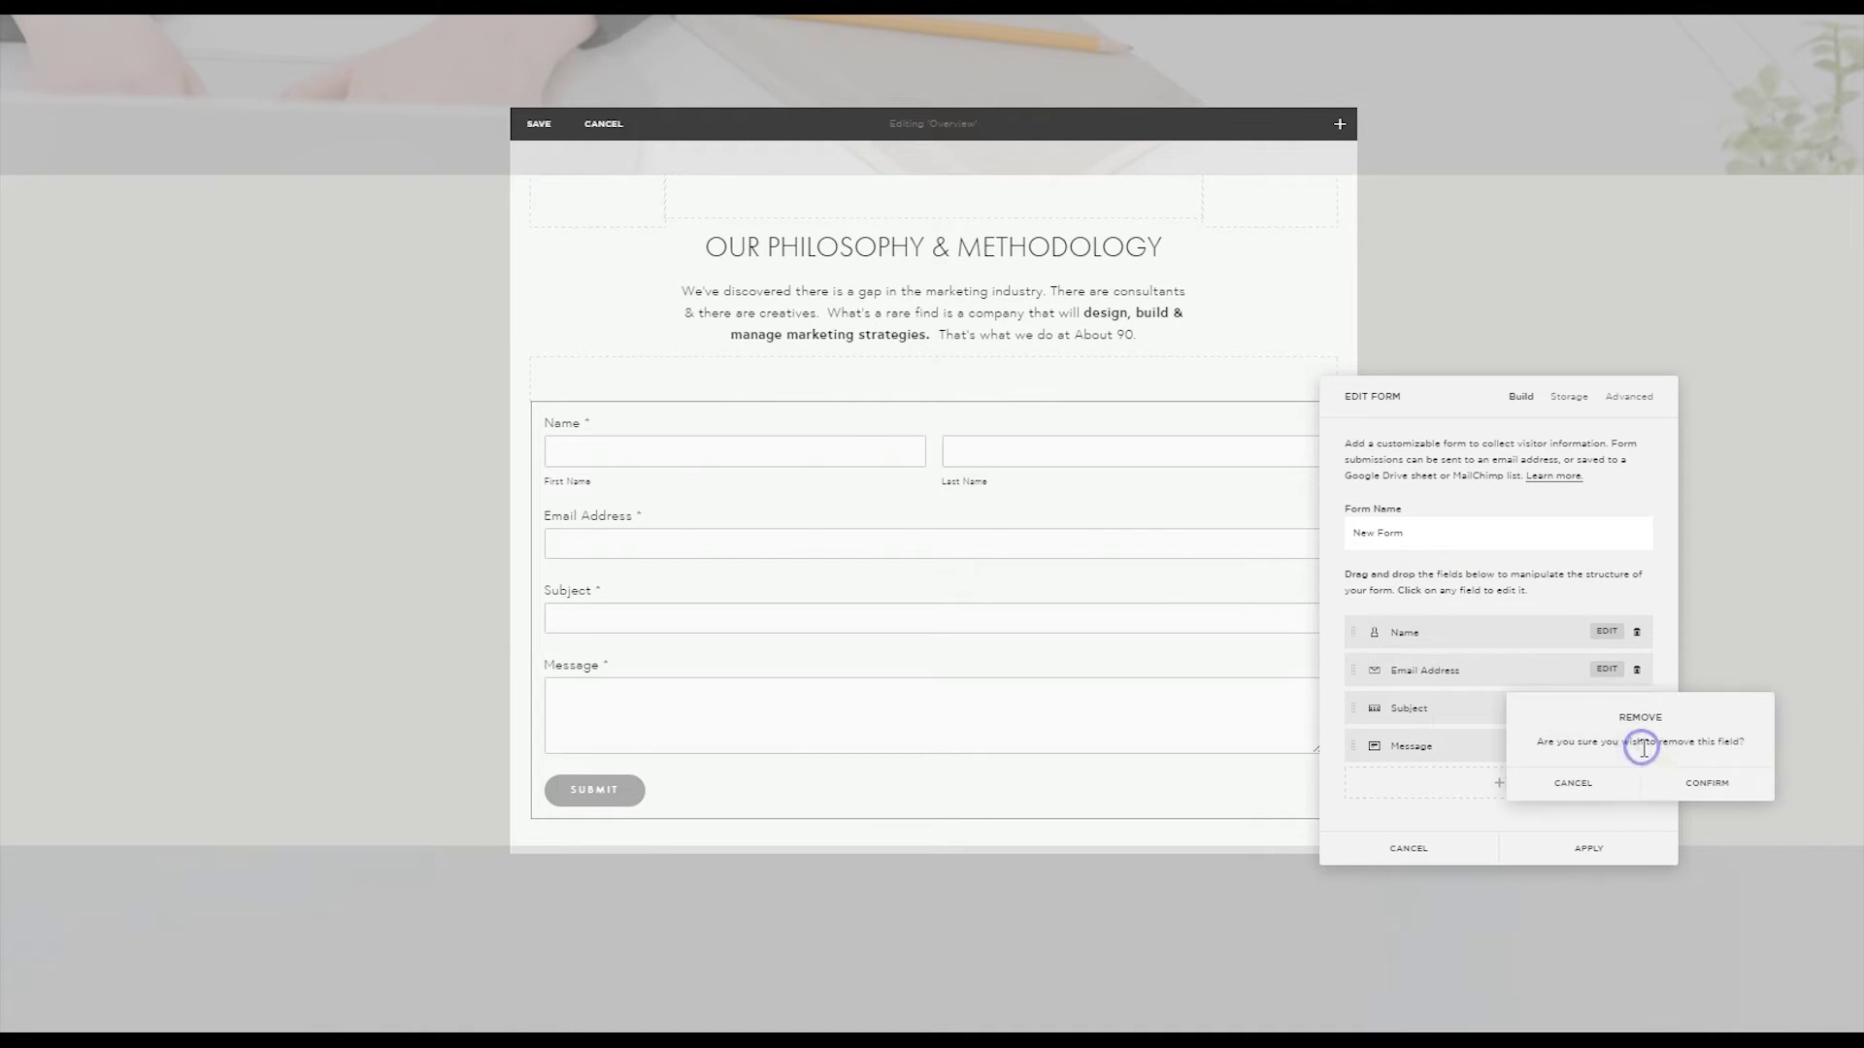
{"action": "left_click", "coordinate": [1664, 784]}
{"action": "left_click", "coordinate": [1641, 716]}
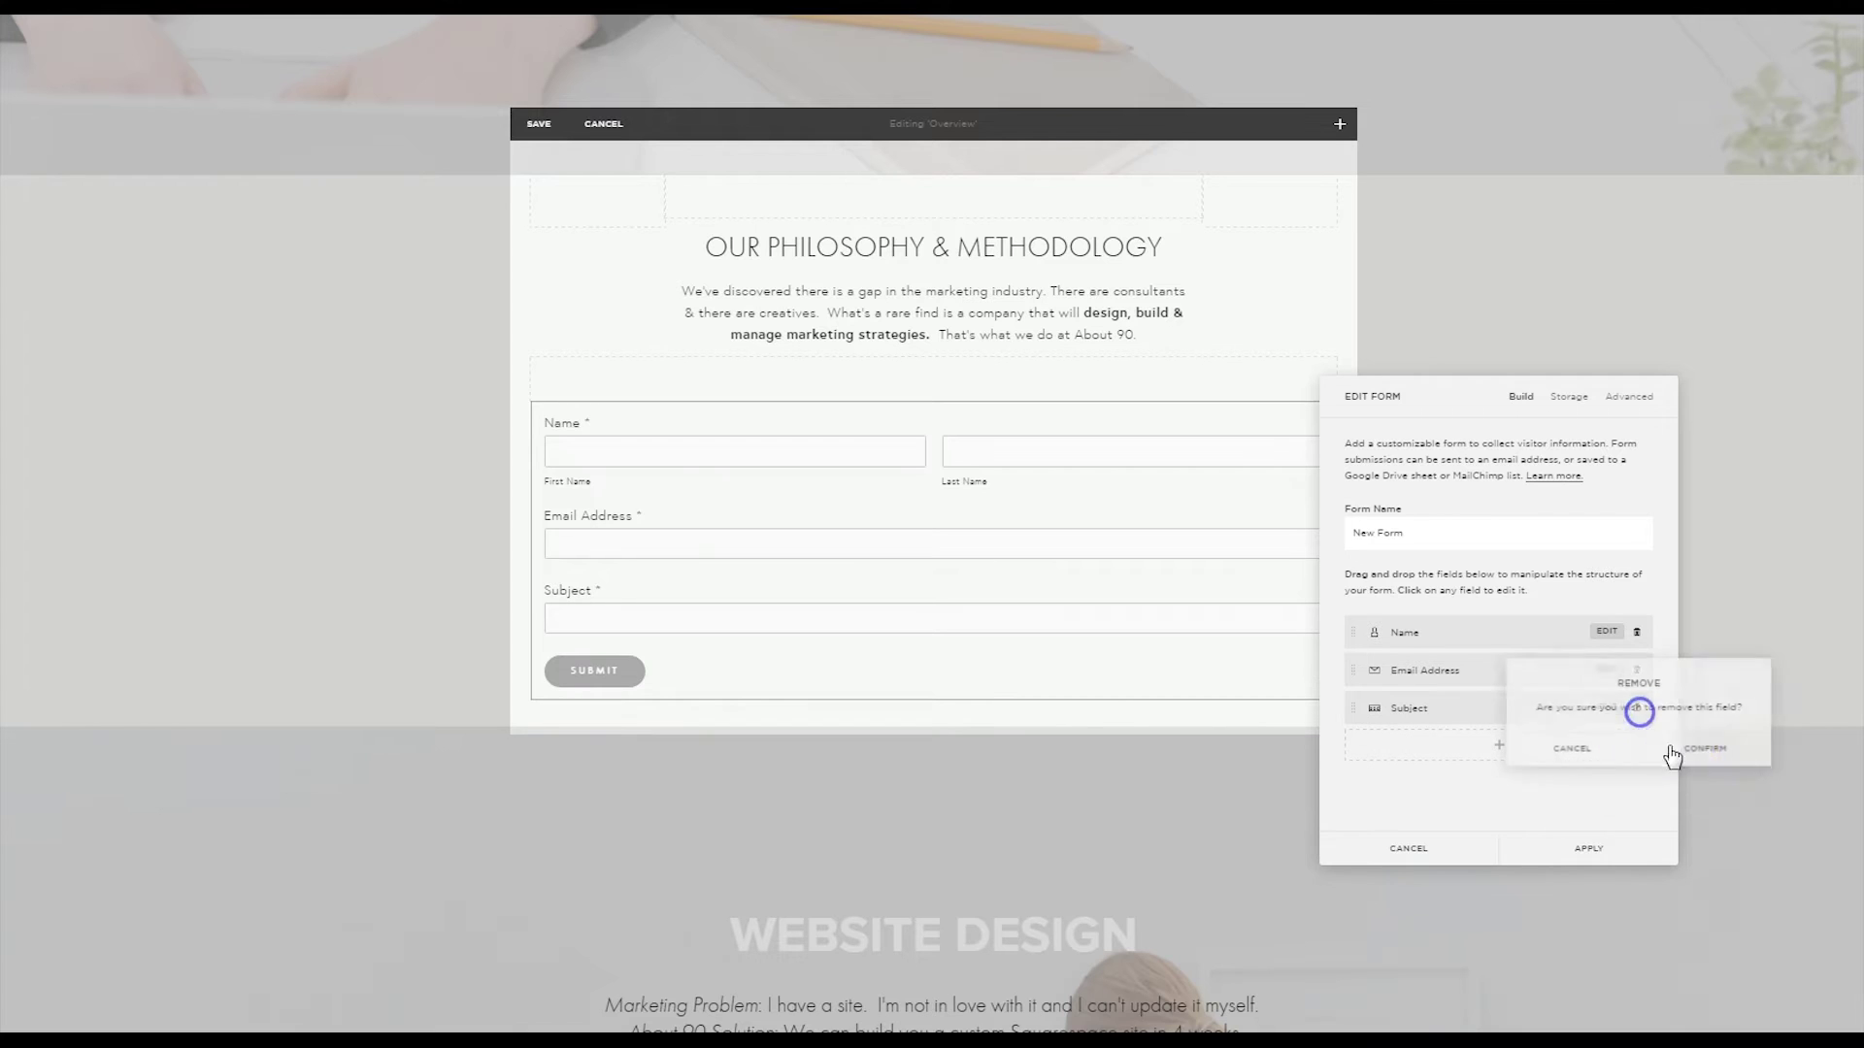
{"action": "left_click", "coordinate": [1677, 759]}
{"action": "mouse_move", "coordinate": [1356, 672]}
{"action": "left_mouse_down"}
{"action": "mouse_move", "coordinate": [1356, 632]}
{"action": "mouse_move", "coordinate": [1357, 695]}
{"action": "mouse_move", "coordinate": [1356, 636]}
{"action": "left_mouse_up"}
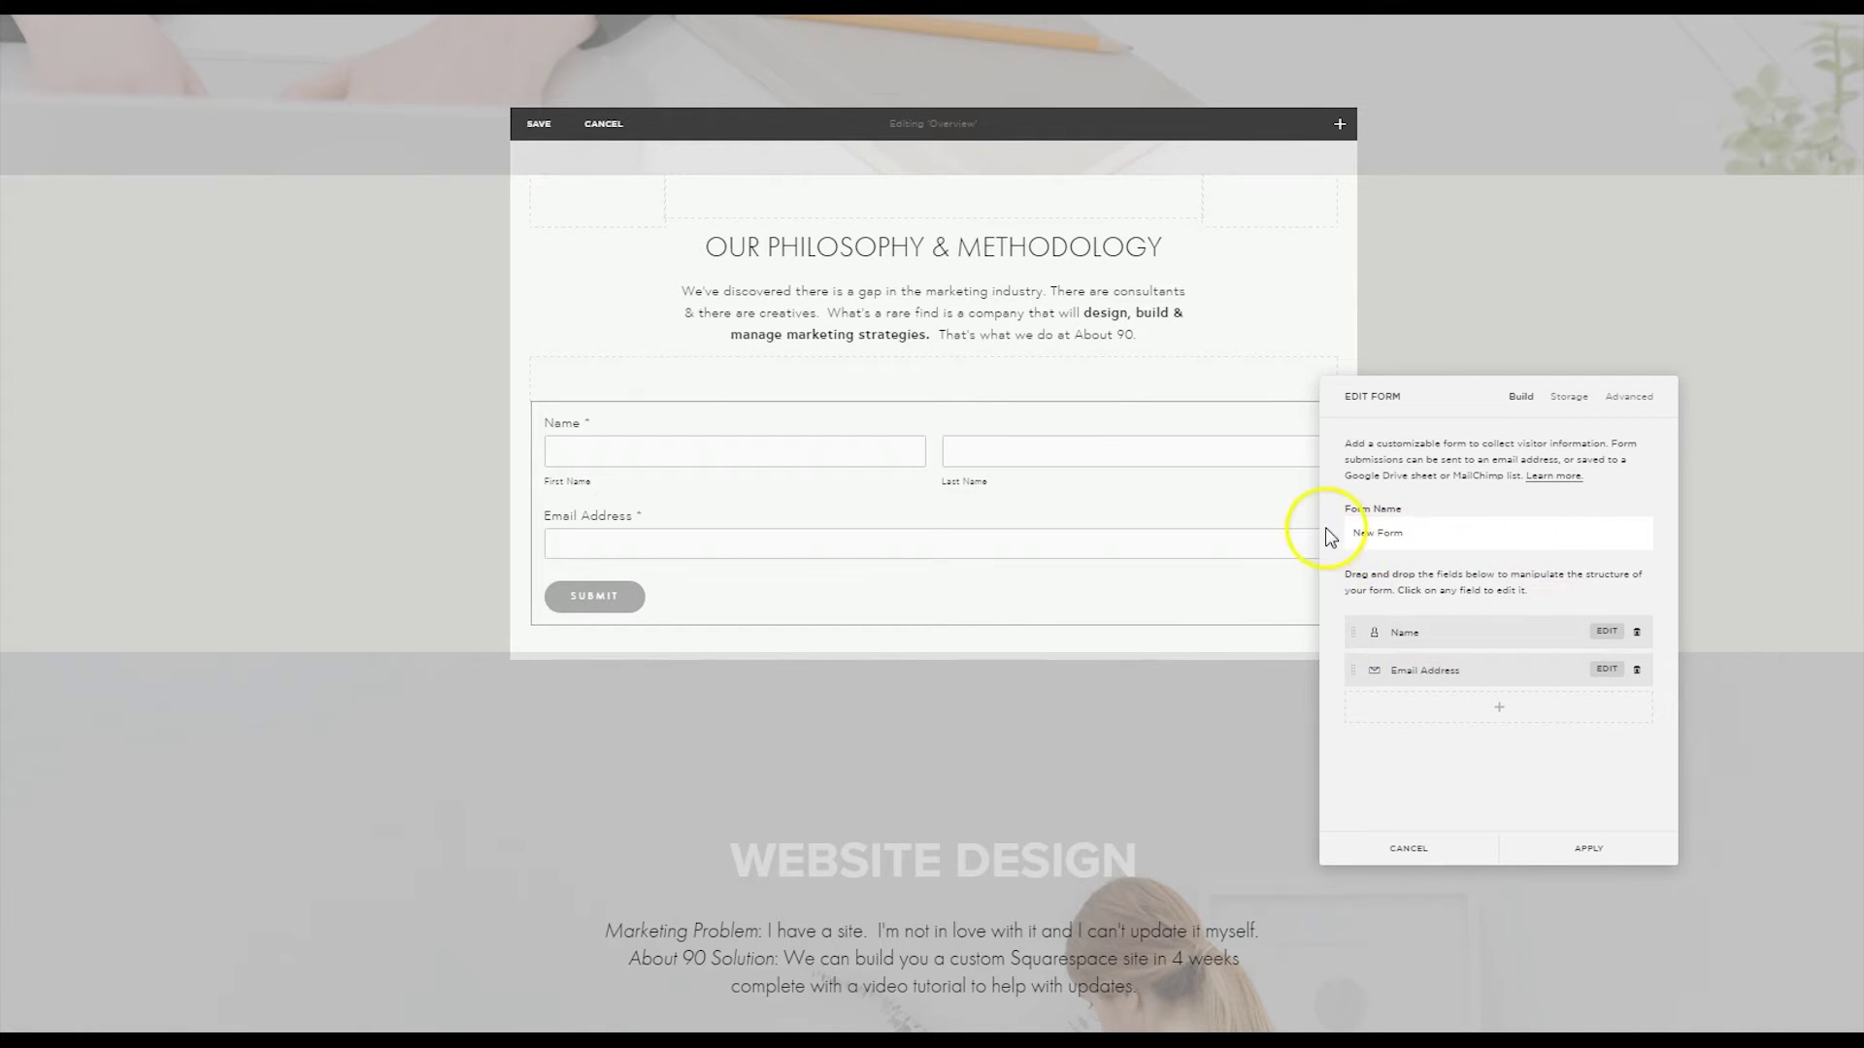
{"action": "left_click", "coordinate": [1553, 399]}
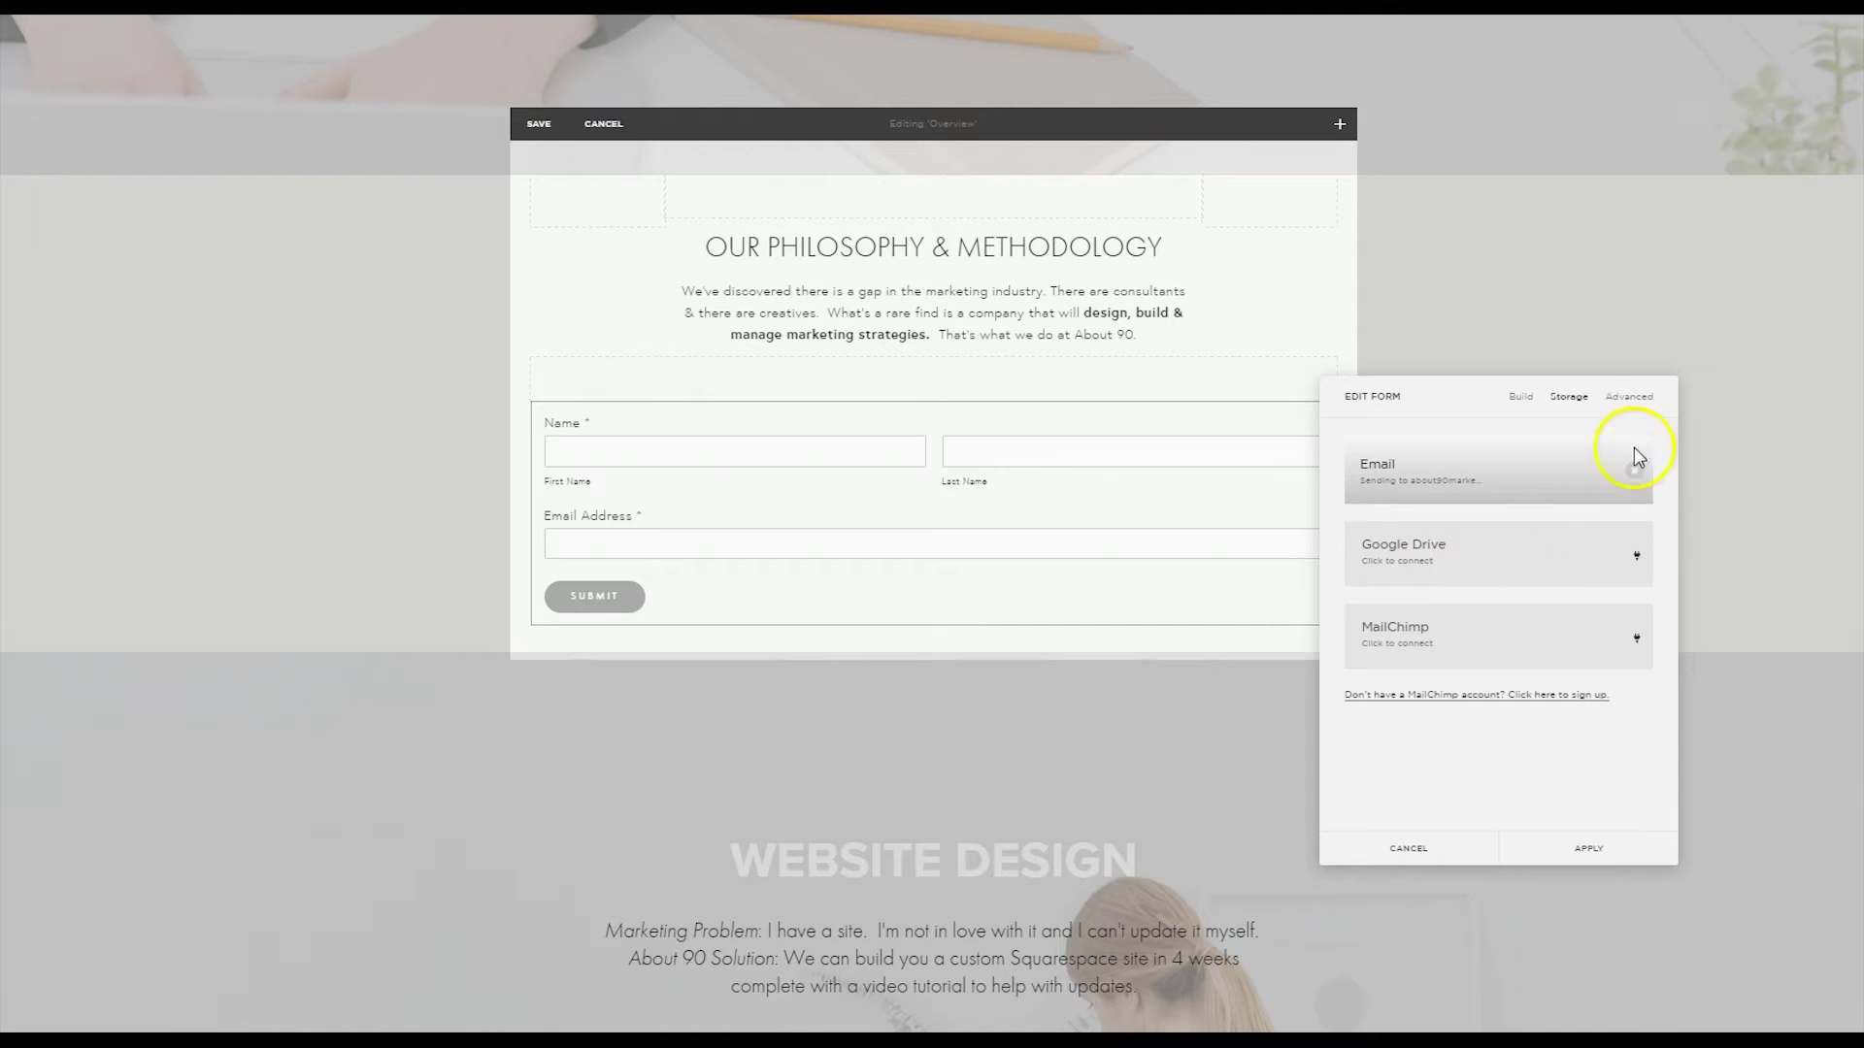
- Paste the redirect script into the form's Advanced Post-Submit HTML field
{"action": "left_click", "coordinate": [1632, 398]}
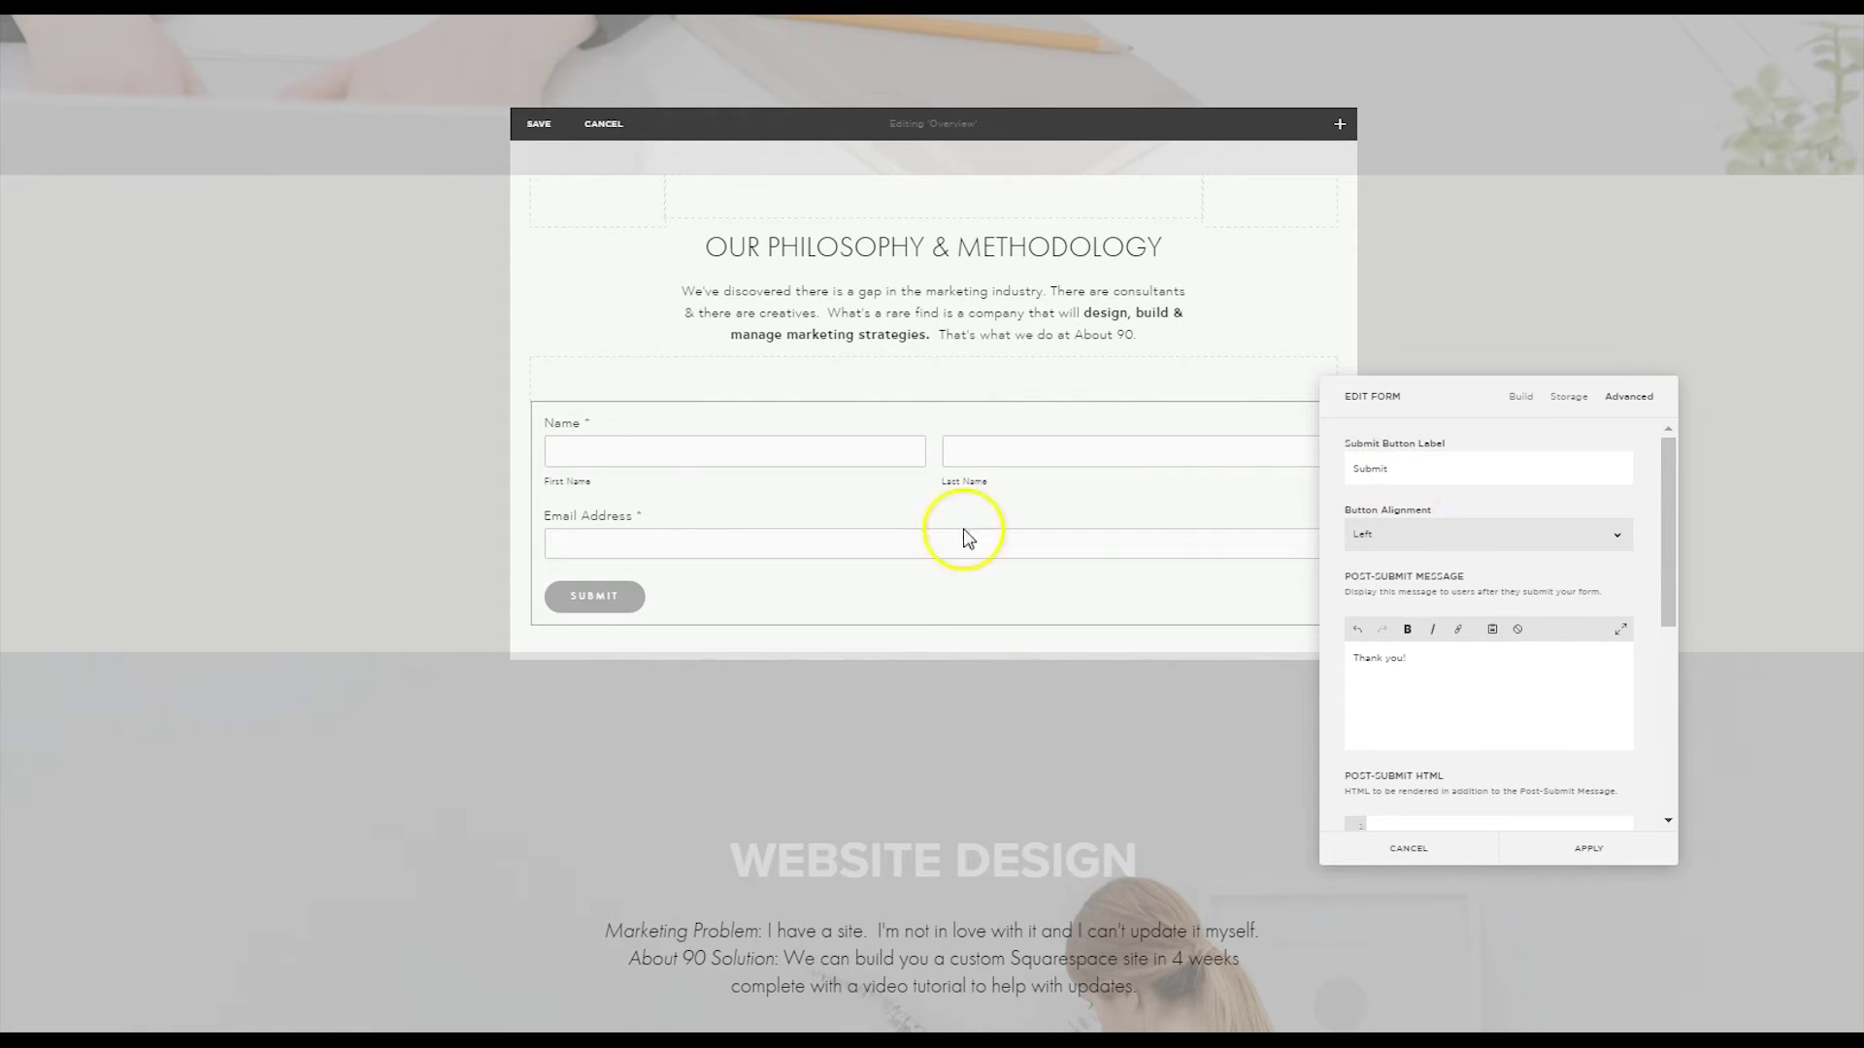
{"action": "scroll", "coordinate": [1466, 670], "scroll_direction": "down", "scroll_amount": 3}
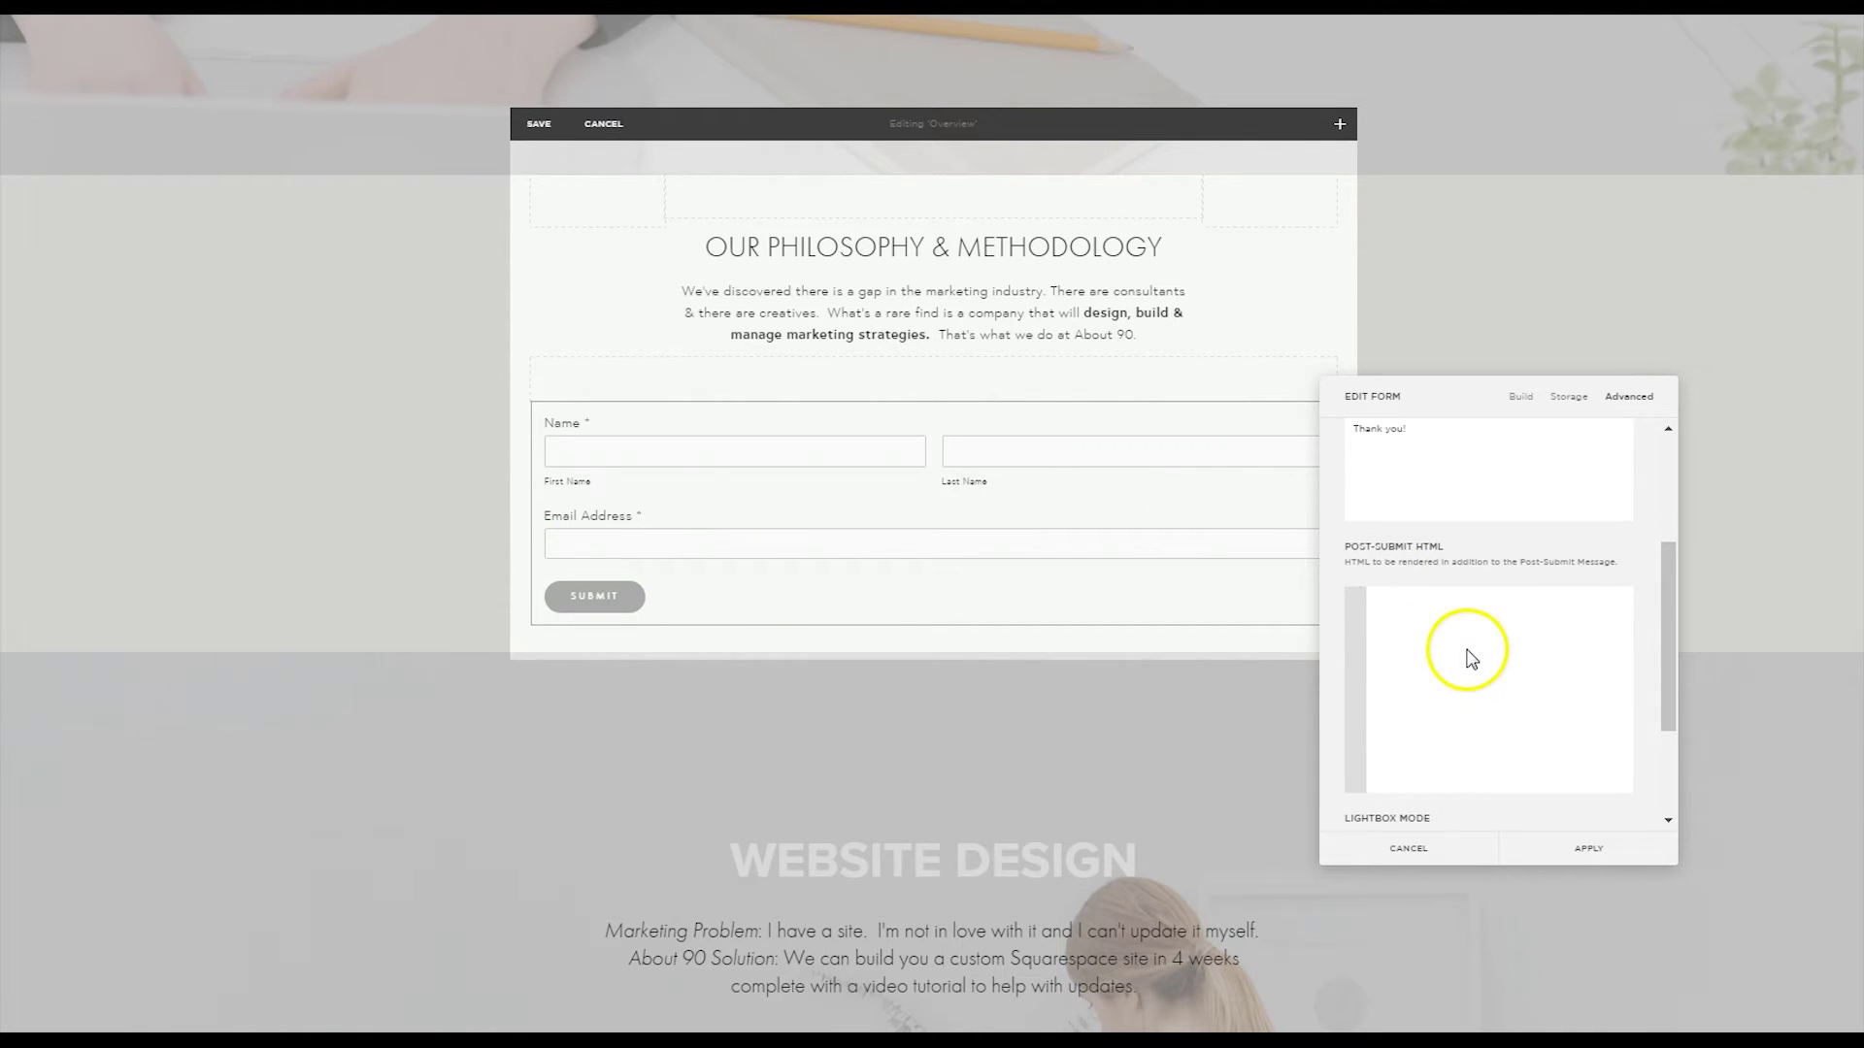
{"action": "left_click", "coordinate": [1405, 617]}
{"action": "key", "text": "ctrl+v"}
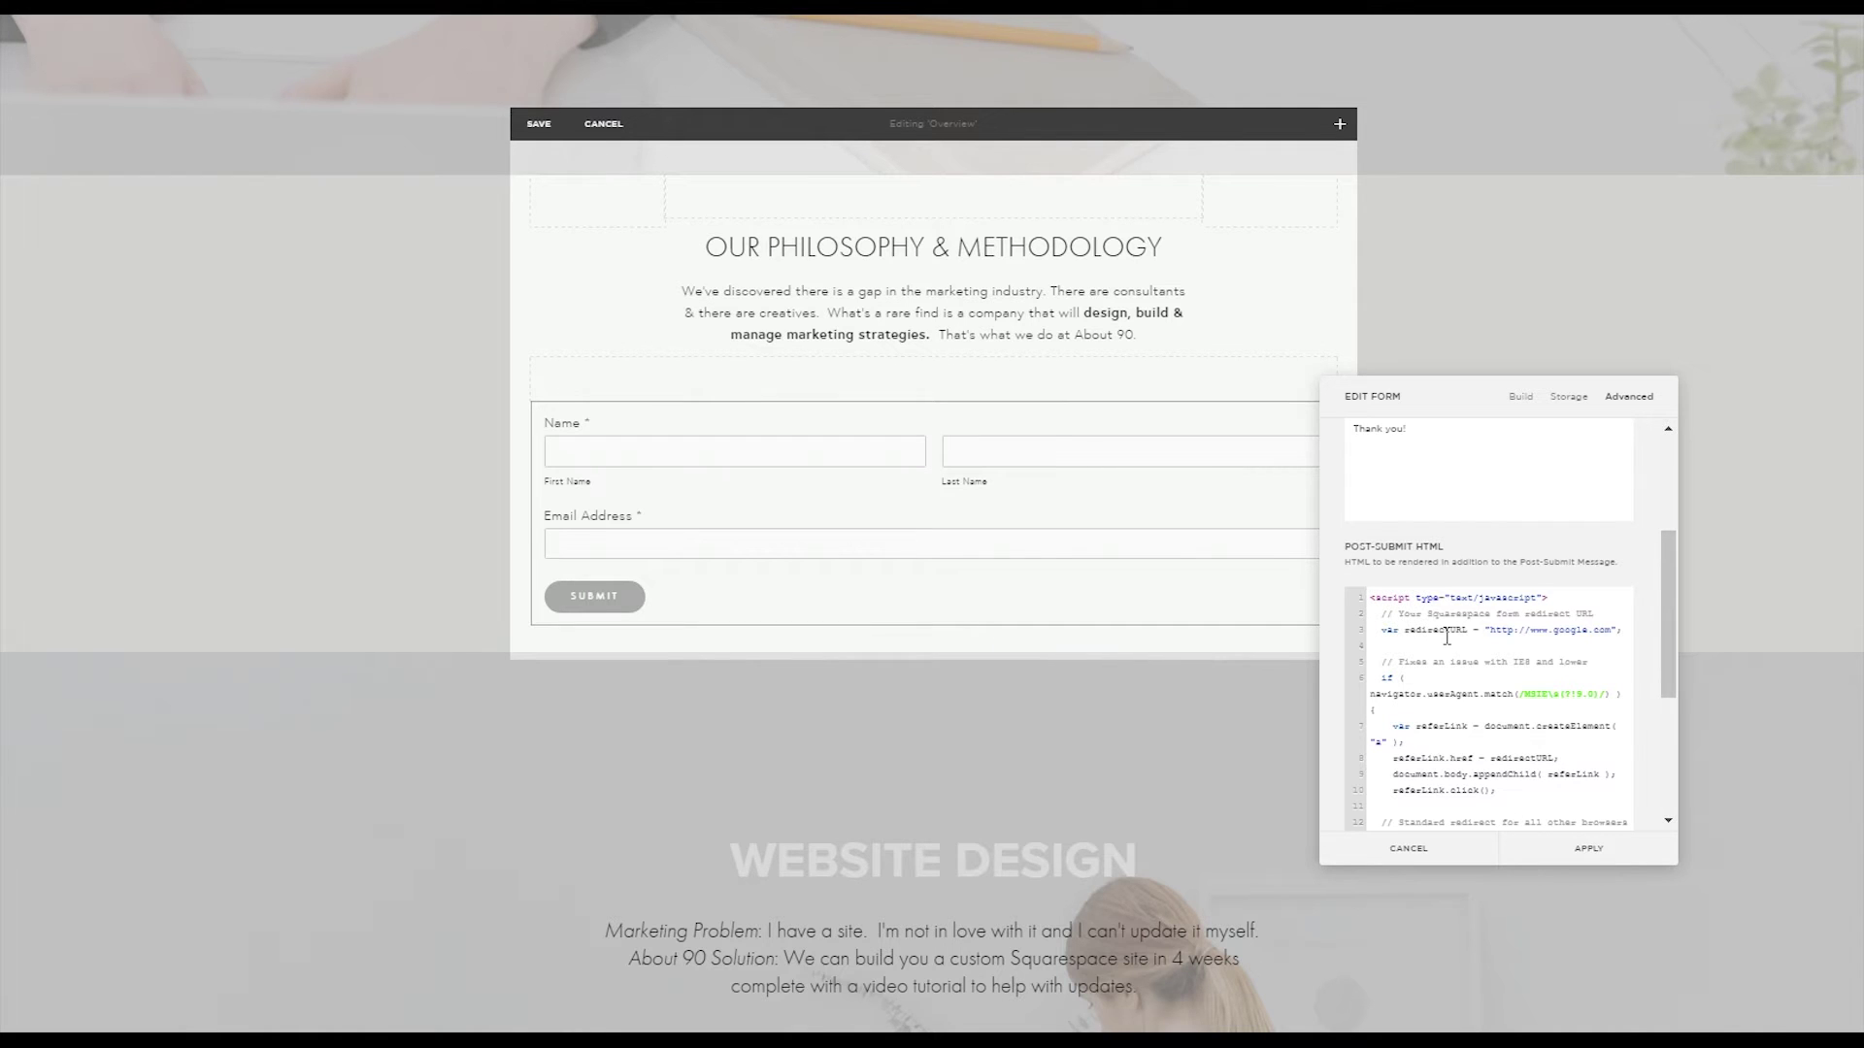
- Replace 'google' in the redirect URL with the site owner's domain and apply the settings
{"action": "left_click", "coordinate": [1496, 632]}
{"action": "double_click", "coordinate": [1571, 629]}
{"action": "type", "text": "lashondabrown"}
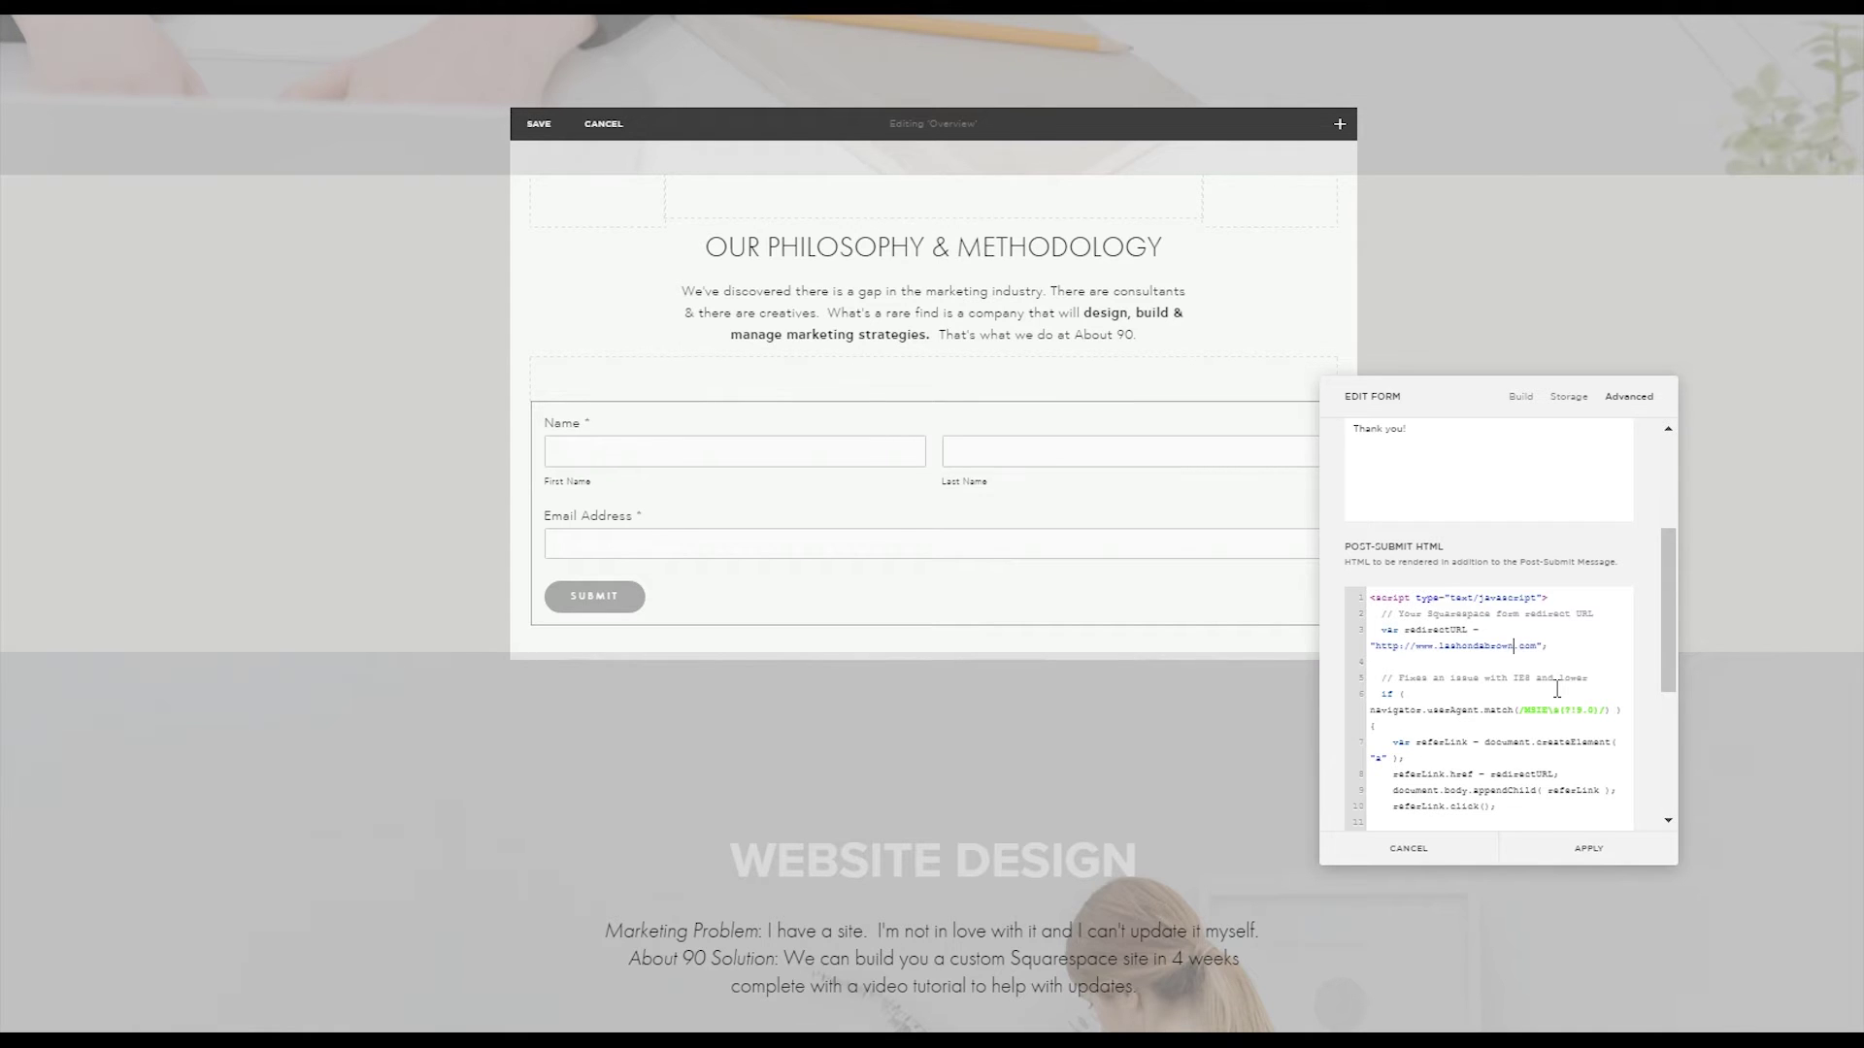
{"action": "left_click", "coordinate": [1571, 851]}
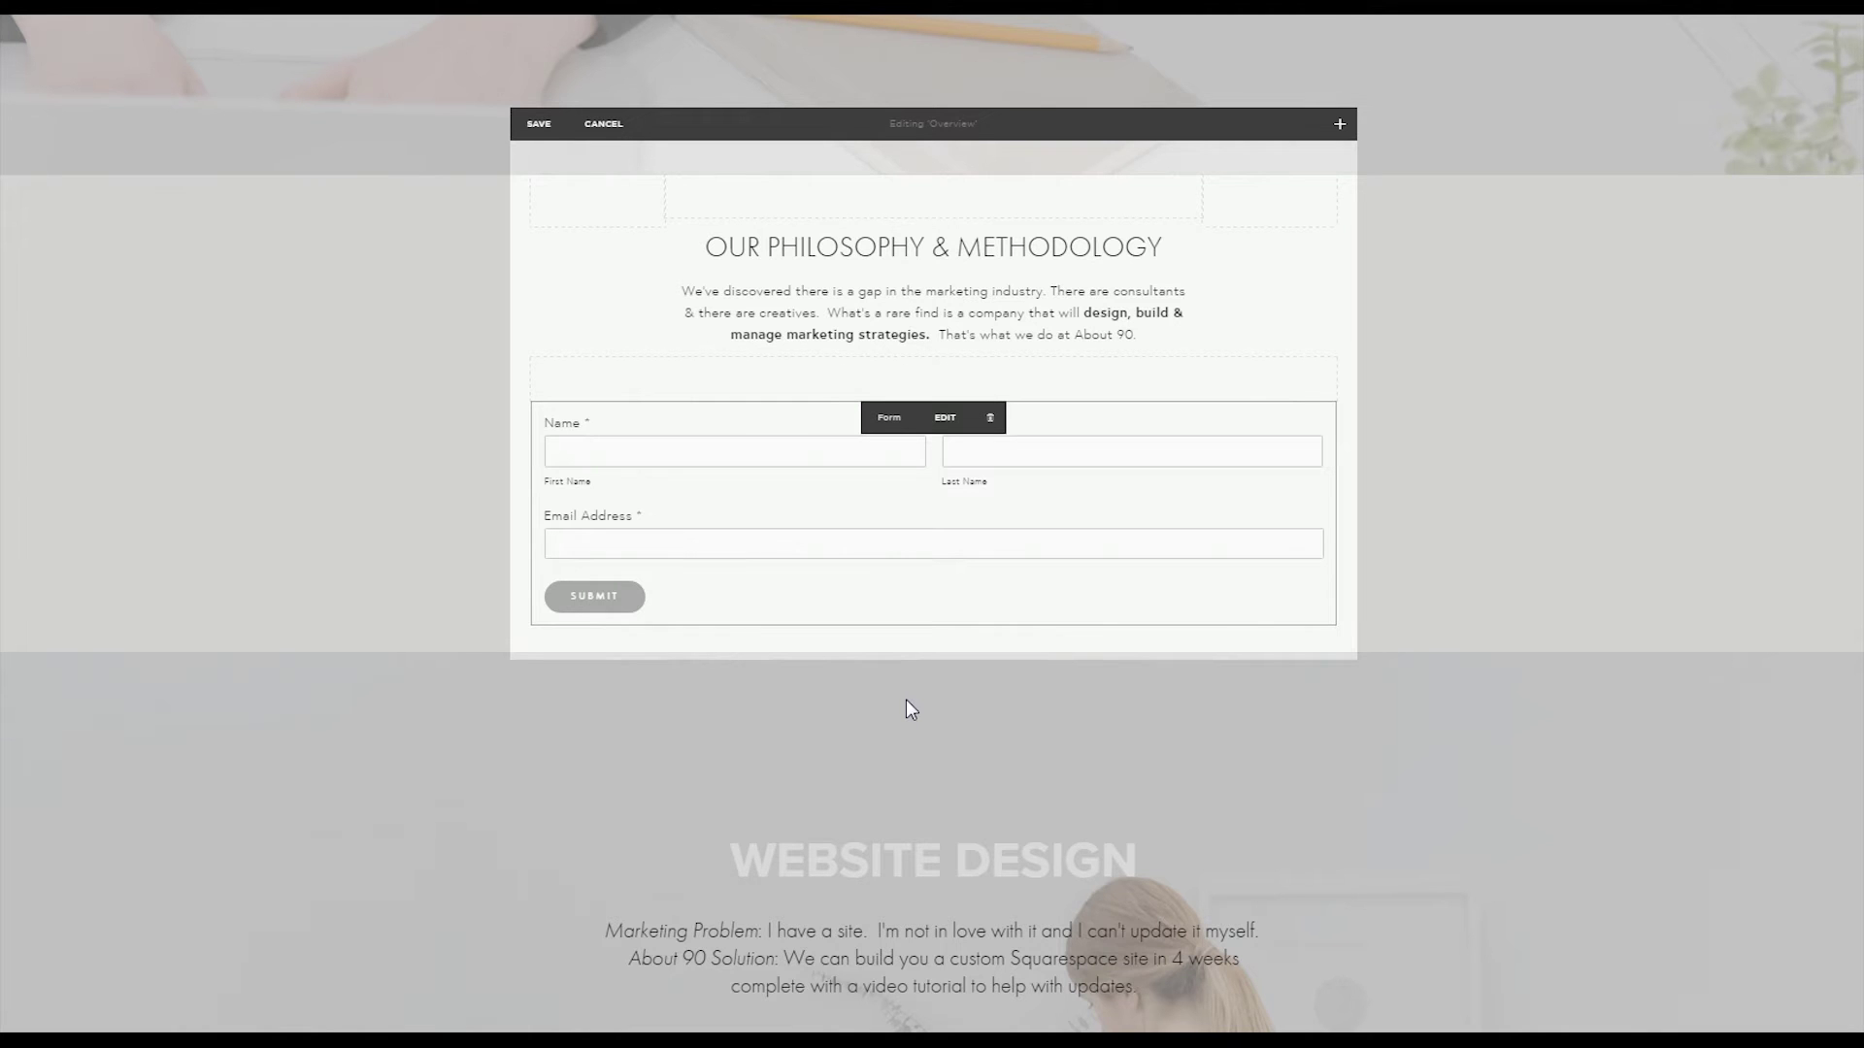
- Insert a Button block directly above the form in the Overview section
{"action": "left_click_drag", "start_coordinate": [812, 612], "coordinate": [535, 408]}
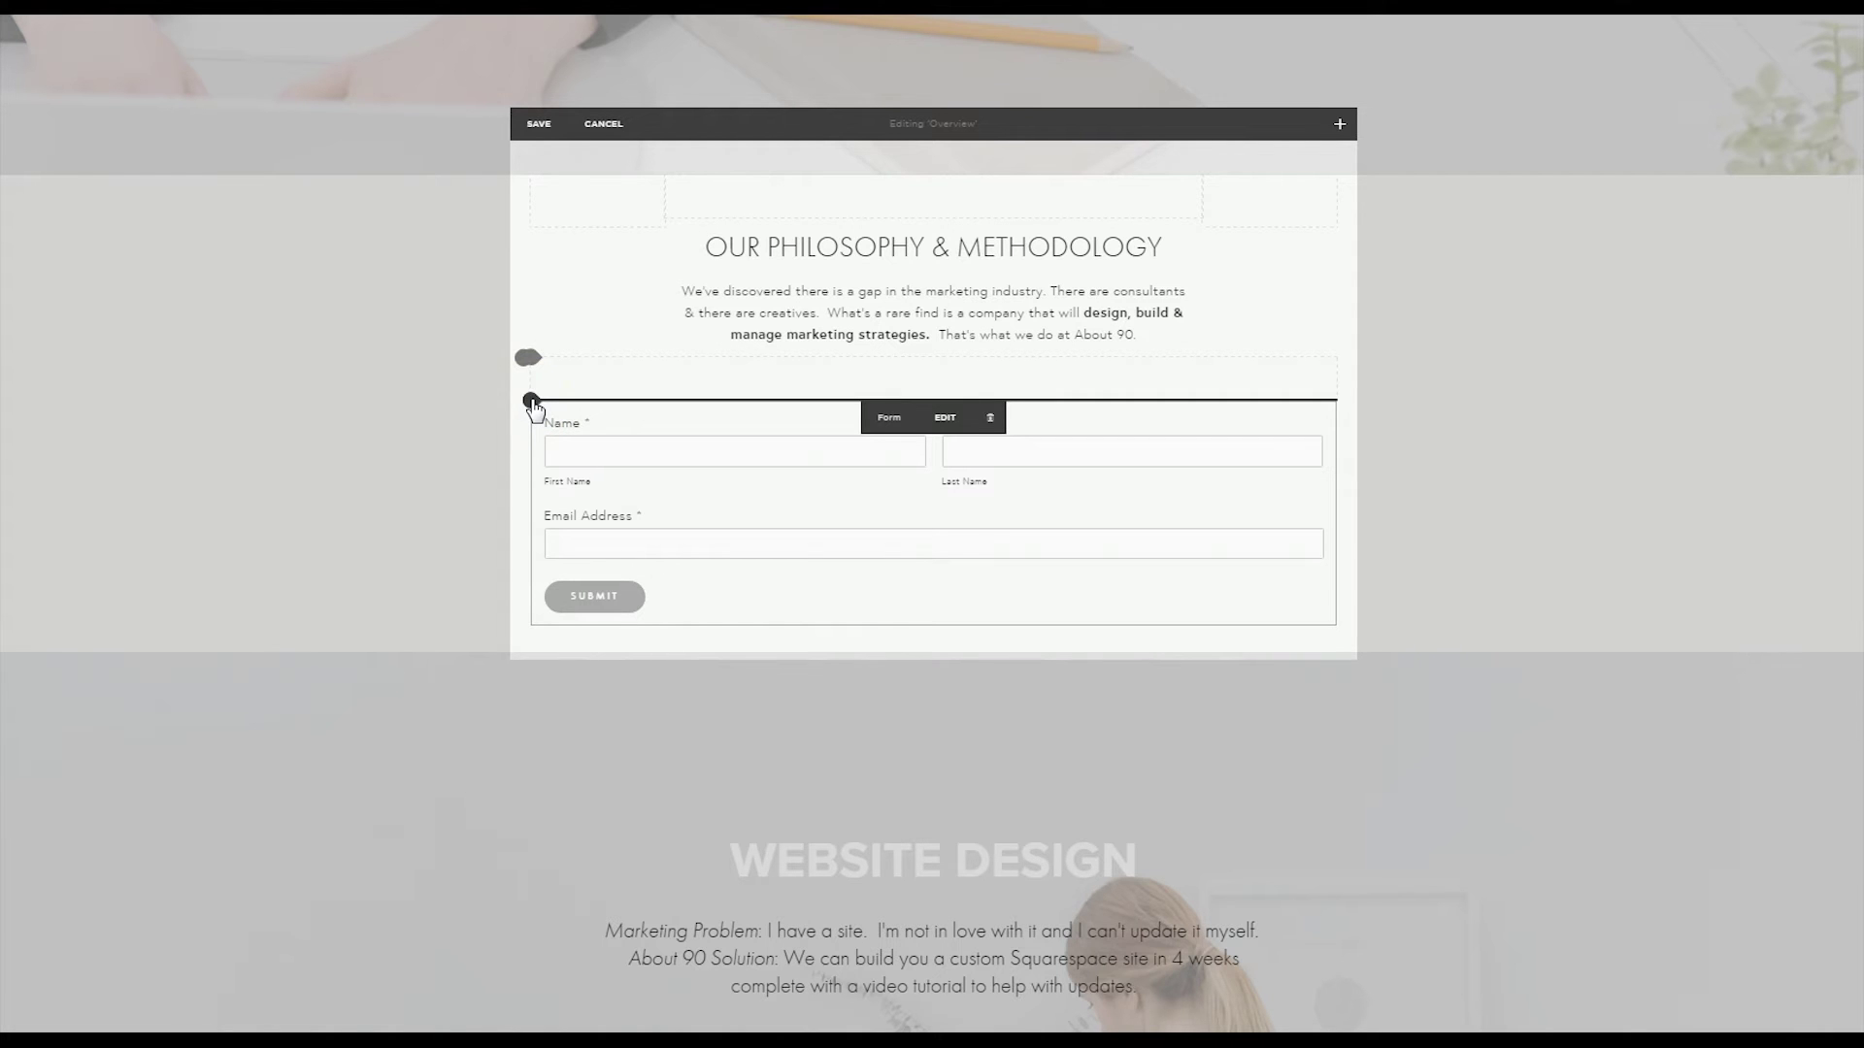
{"action": "left_click", "coordinate": [530, 400]}
{"action": "scroll", "coordinate": [732, 393], "scroll_direction": "down", "scroll_amount": 4}
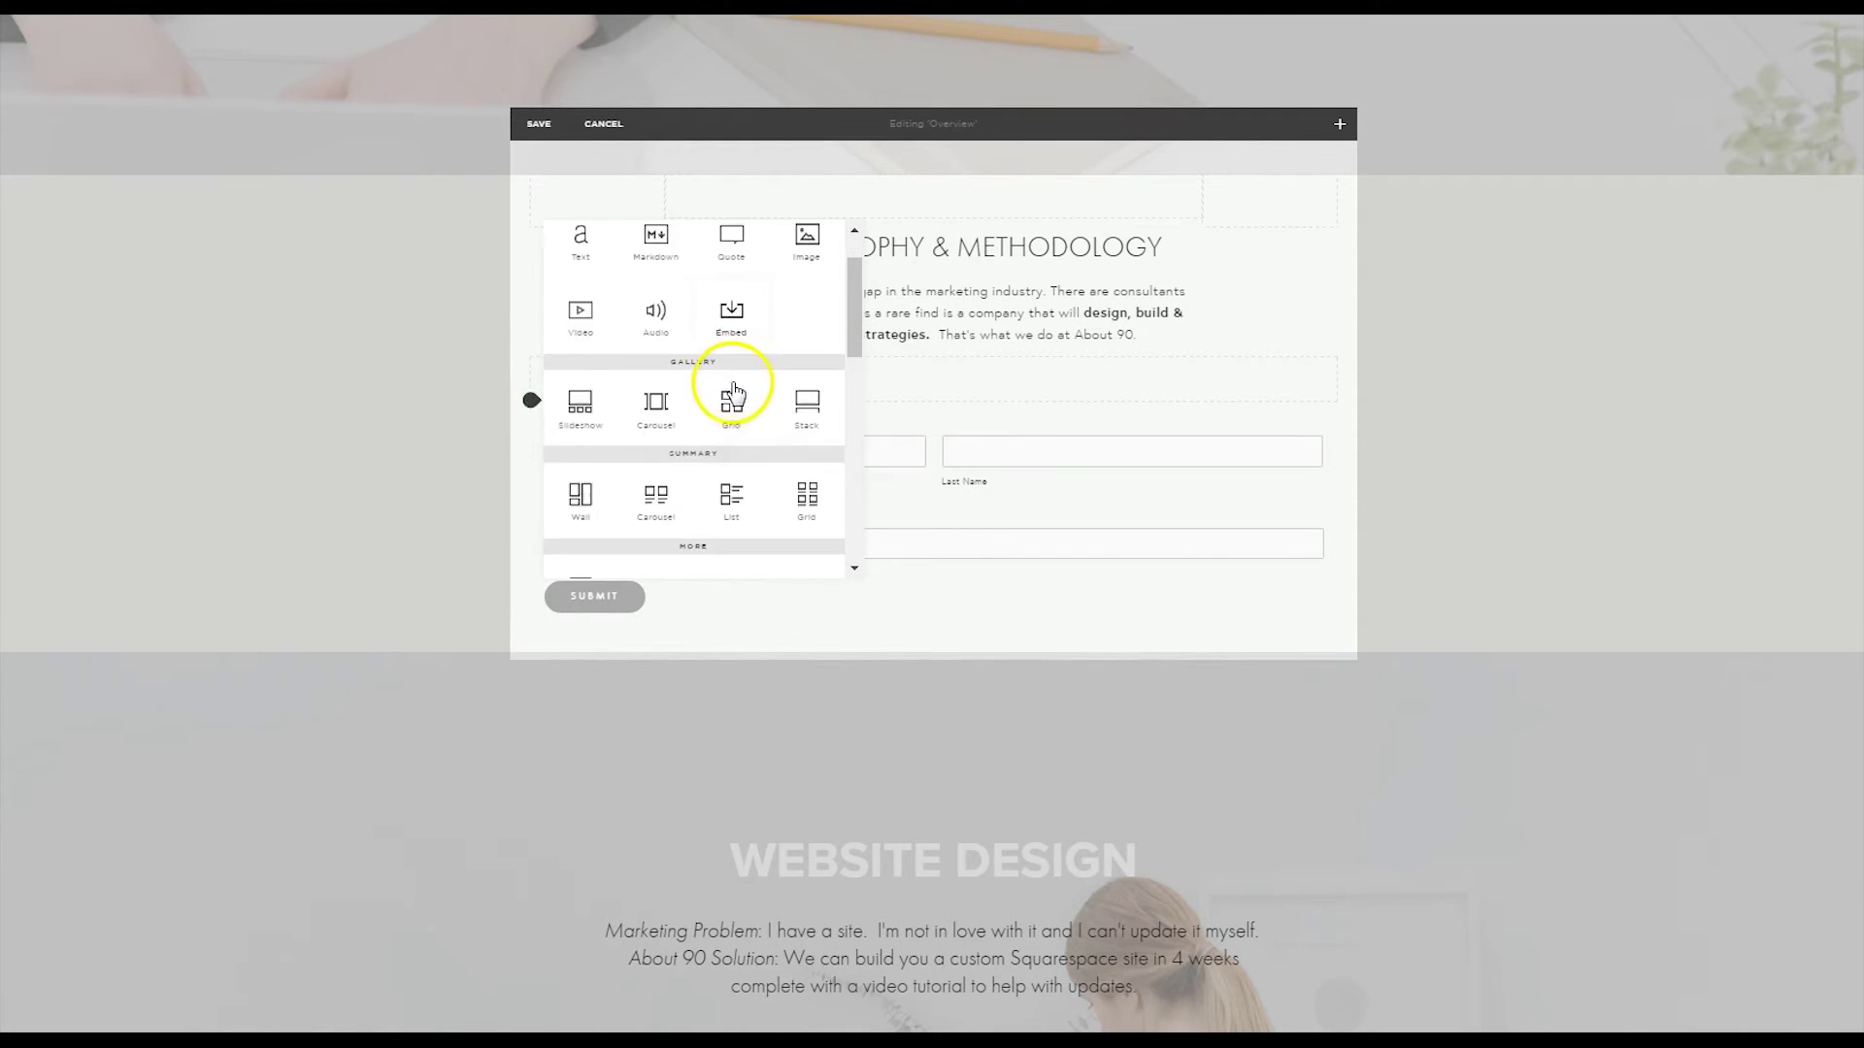
{"action": "left_click", "coordinate": [732, 553]}
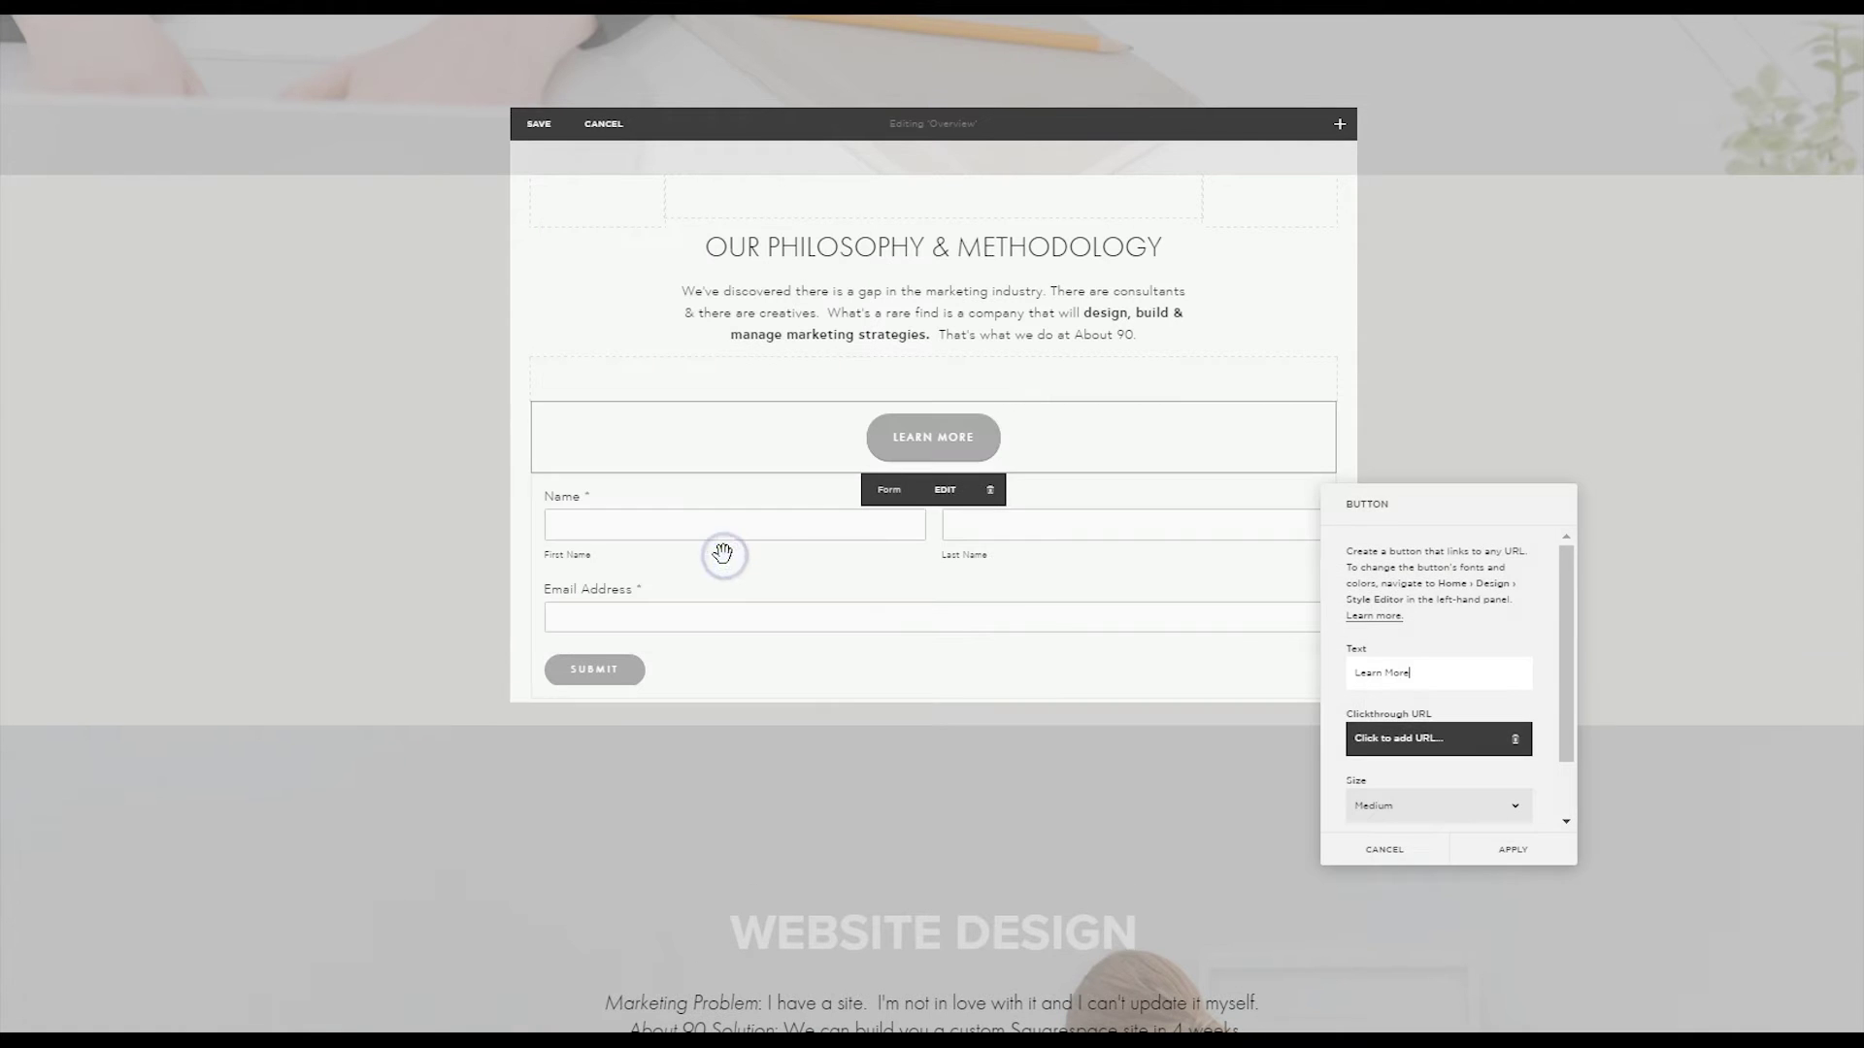
- Link the button to the existing 2017 About 90 pricing file, apply, and save the section
{"action": "left_click", "coordinate": [1398, 755]}
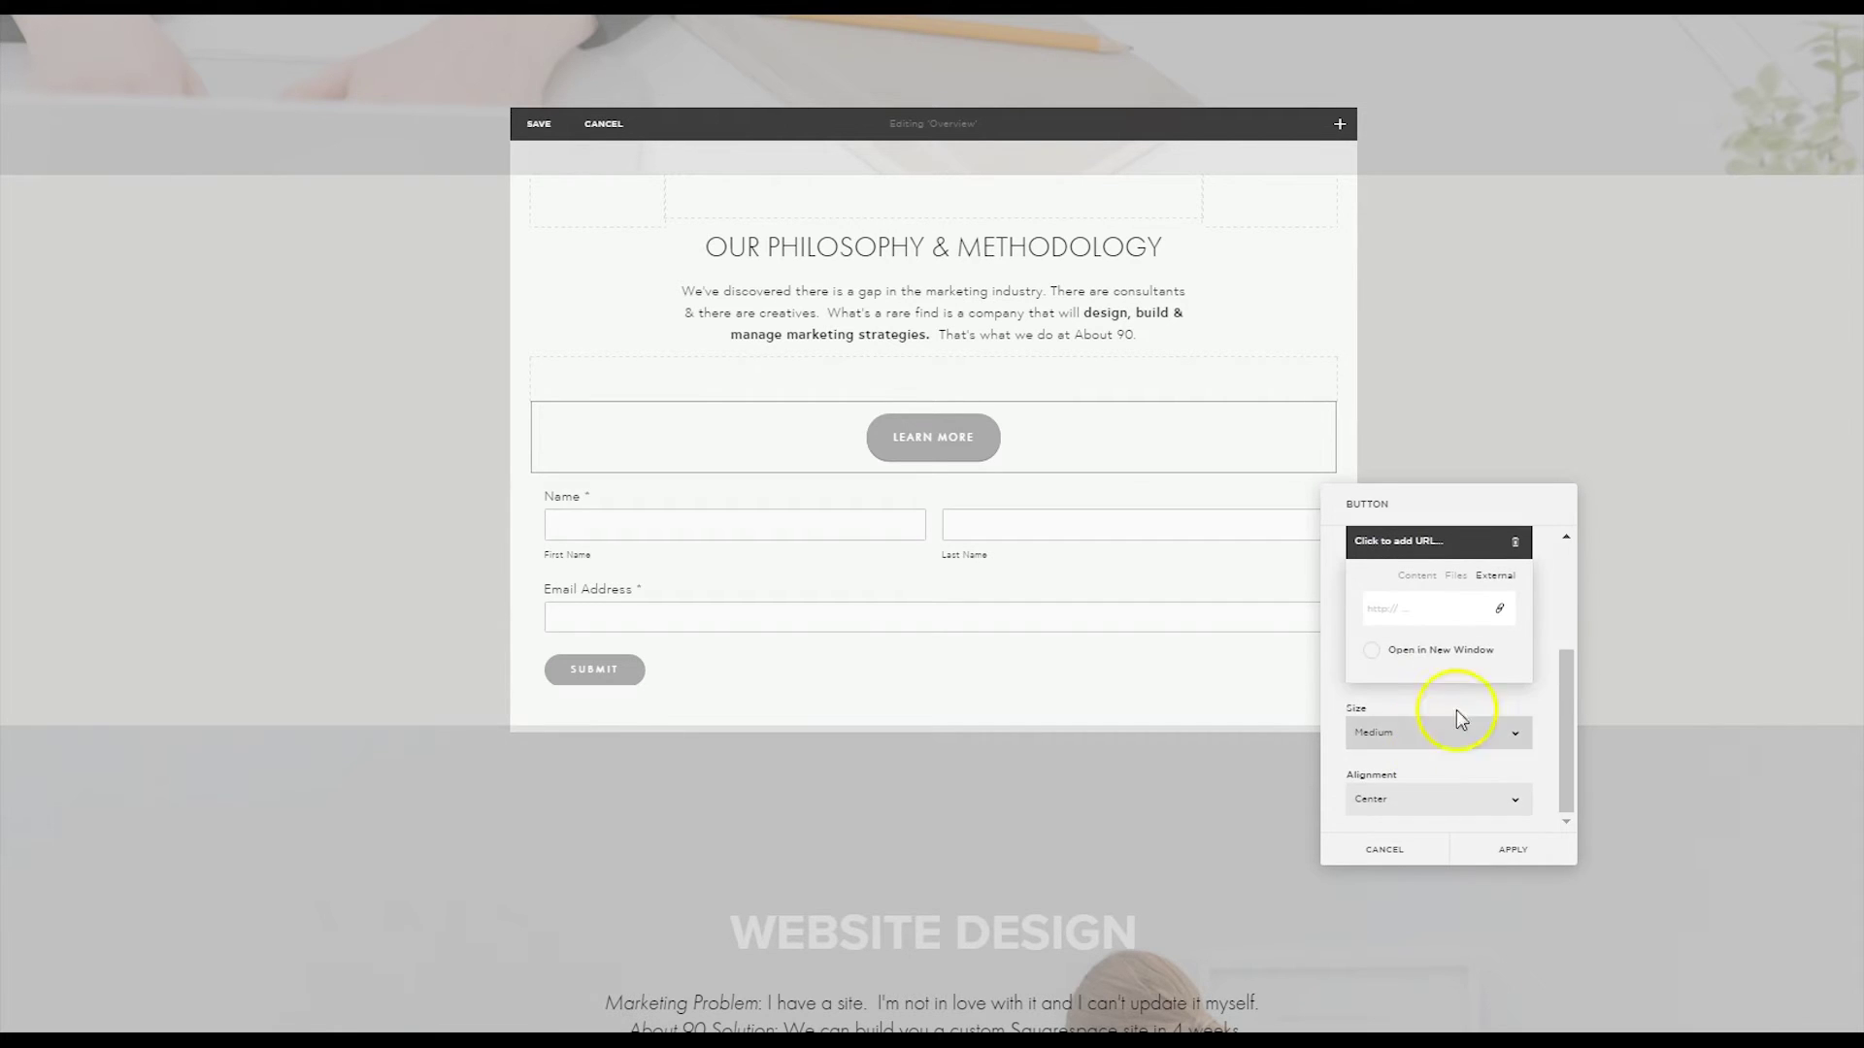
{"action": "left_click", "coordinate": [1456, 577]}
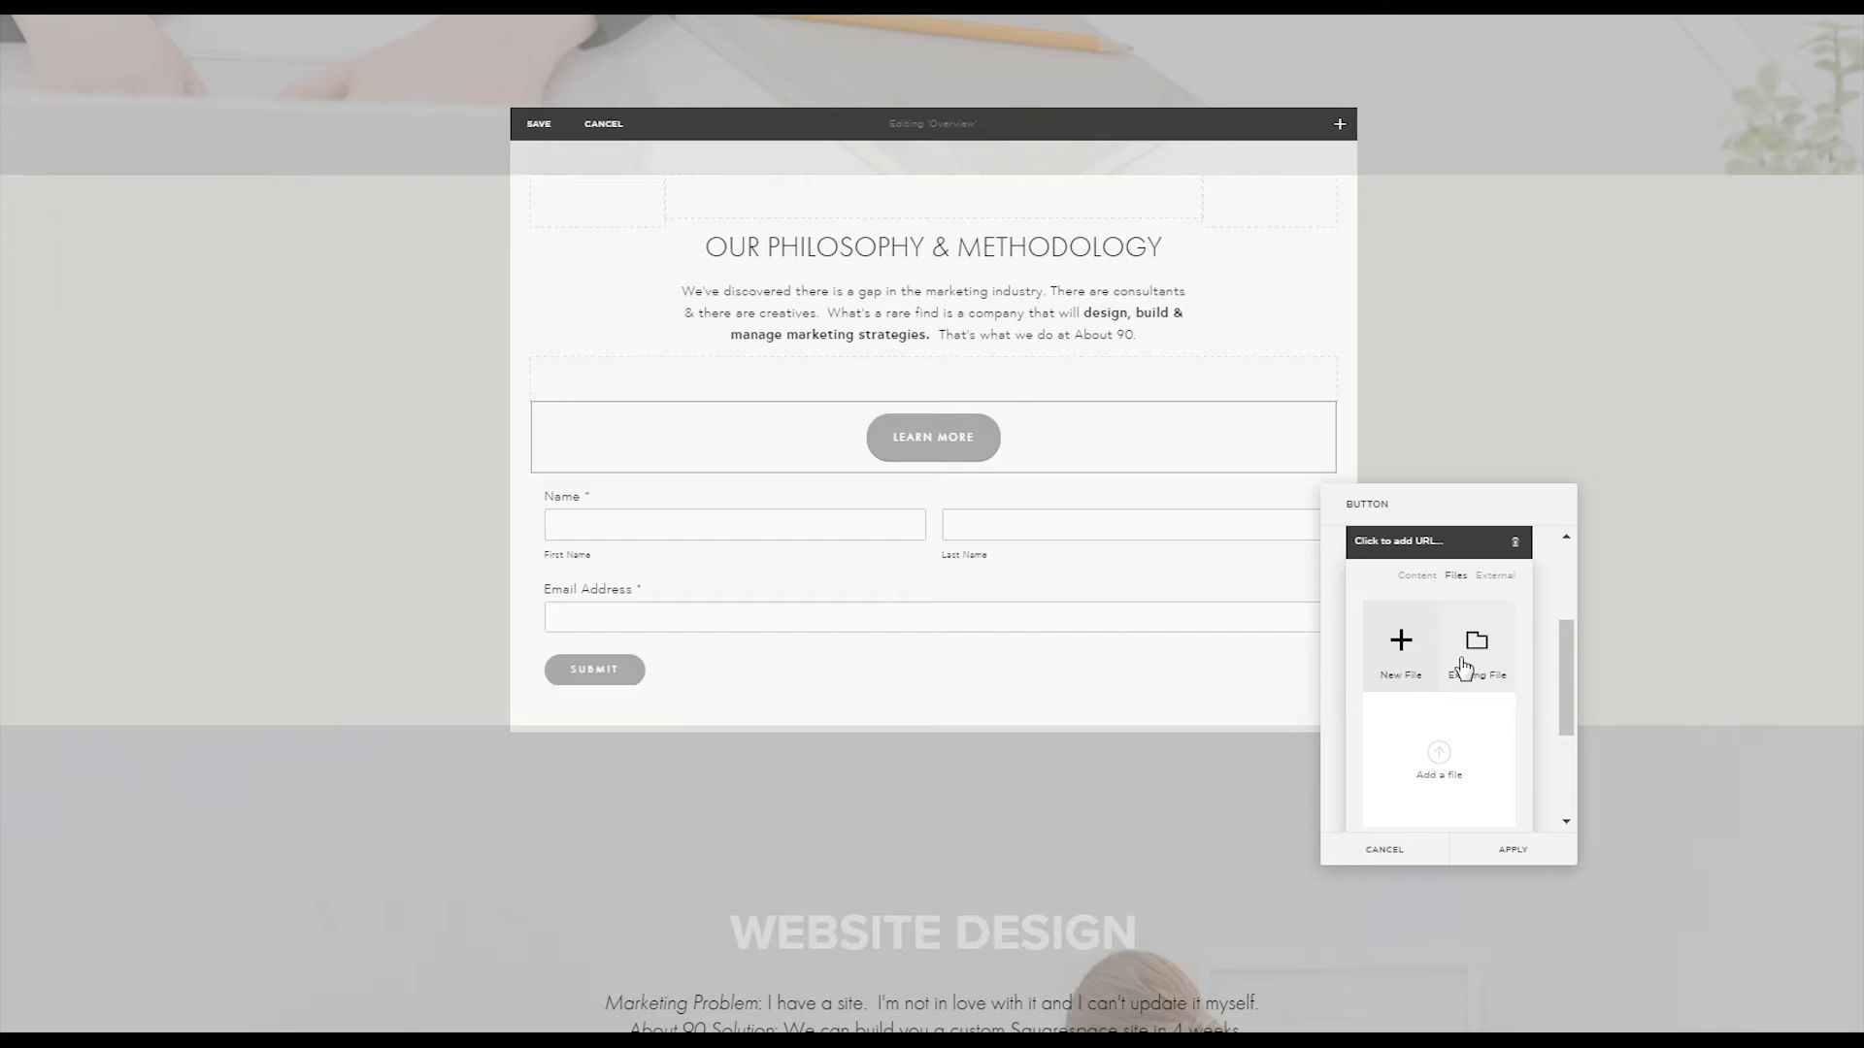
{"action": "left_click", "coordinate": [1438, 772]}
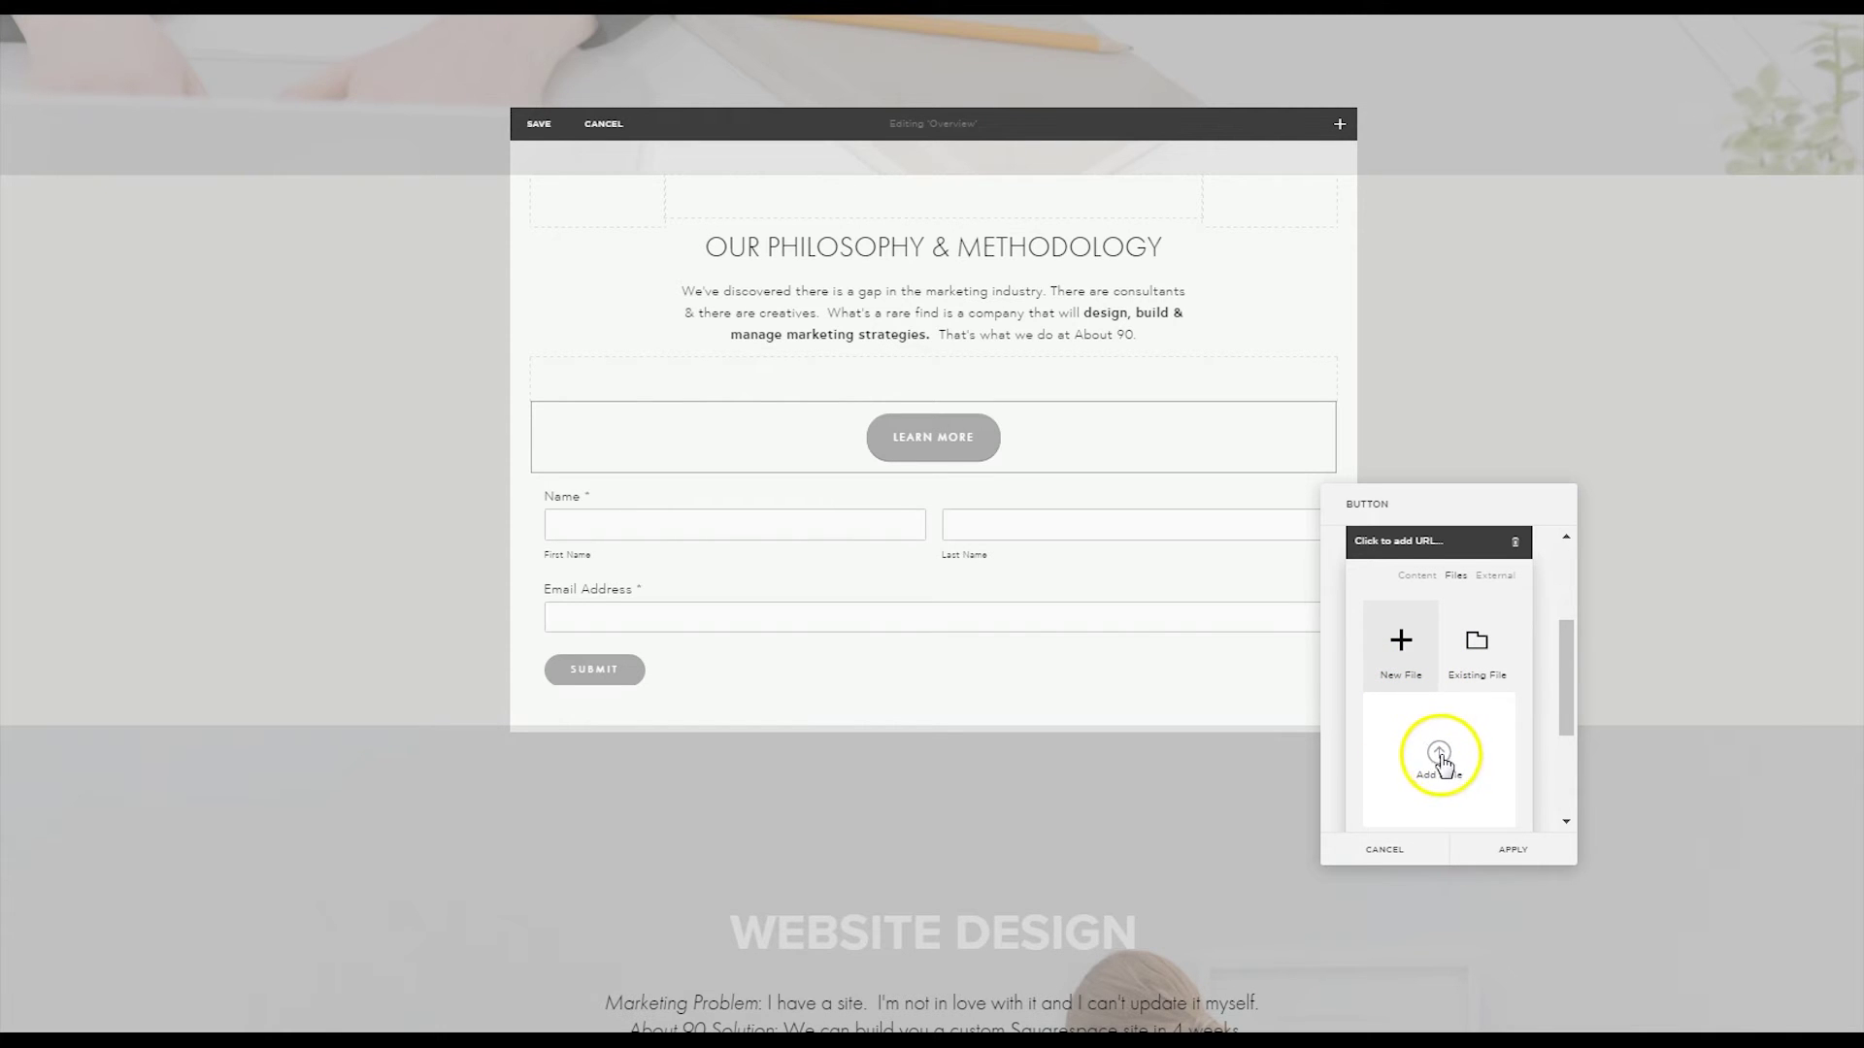
{"action": "left_click", "coordinate": [1481, 648]}
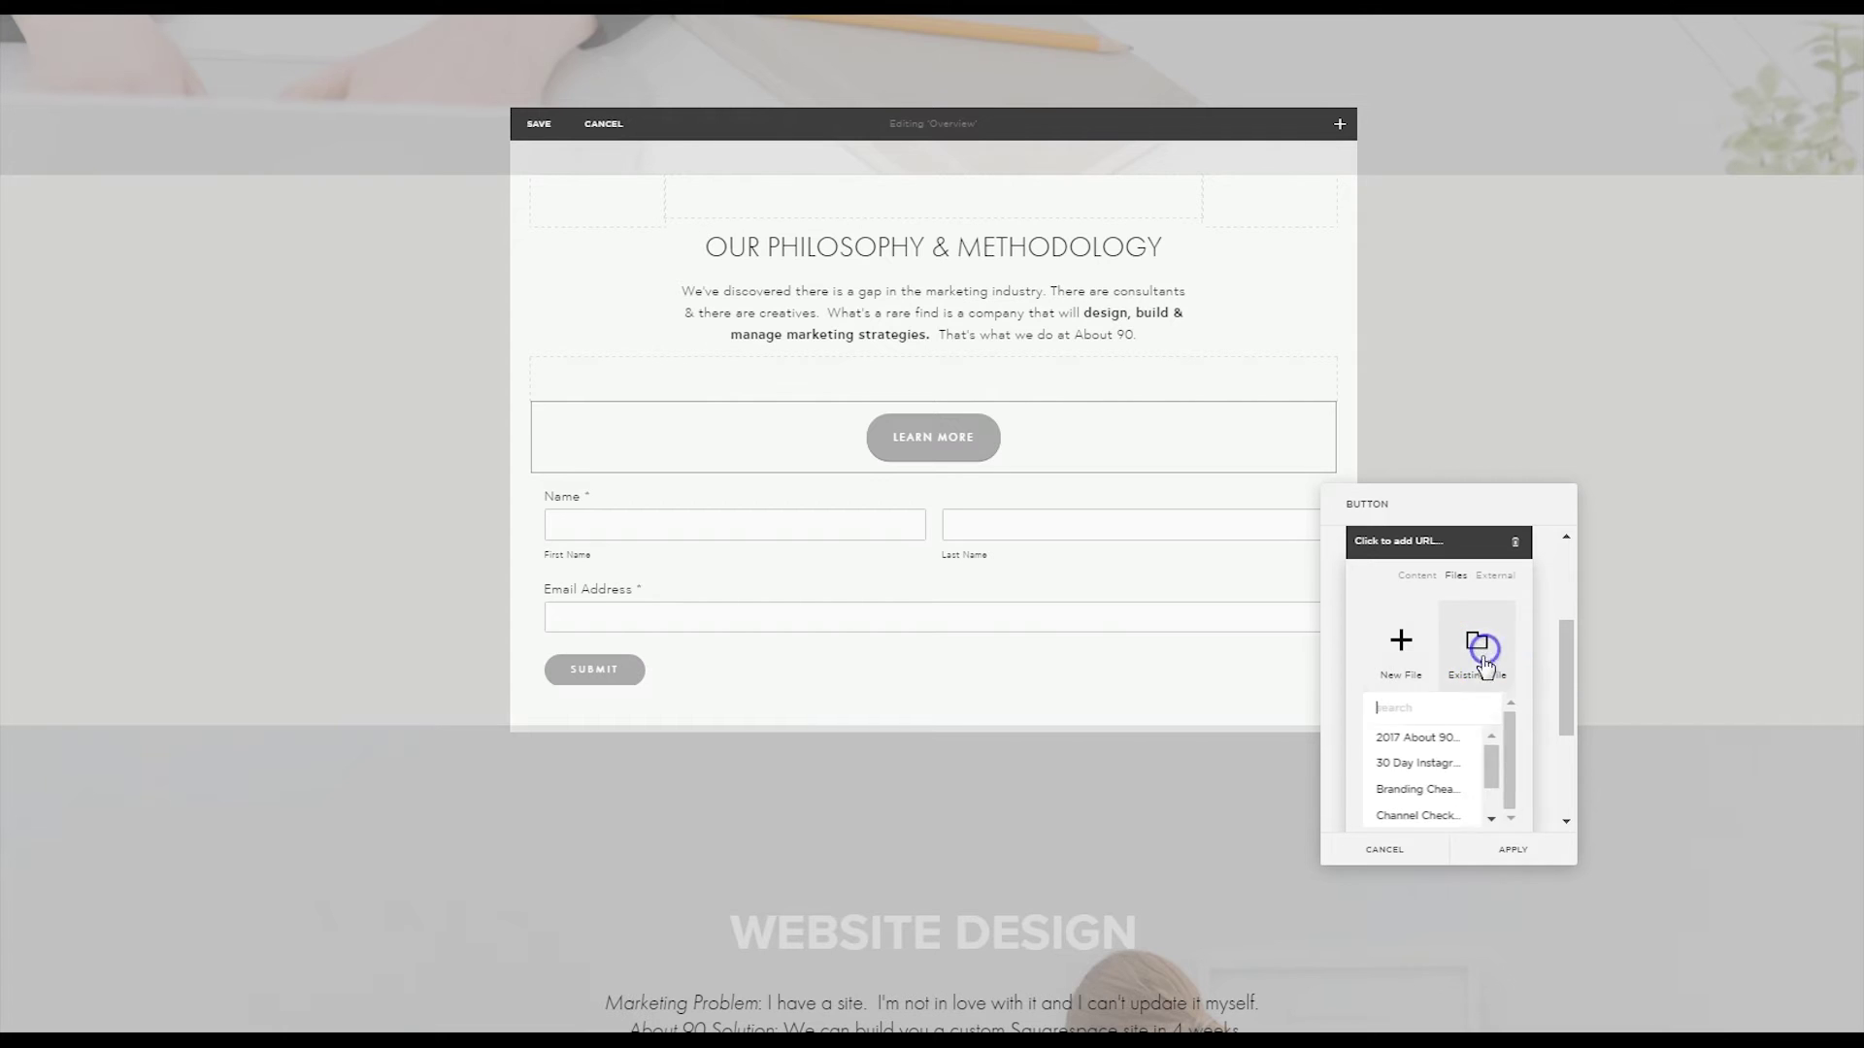
{"action": "left_click", "coordinate": [1419, 738]}
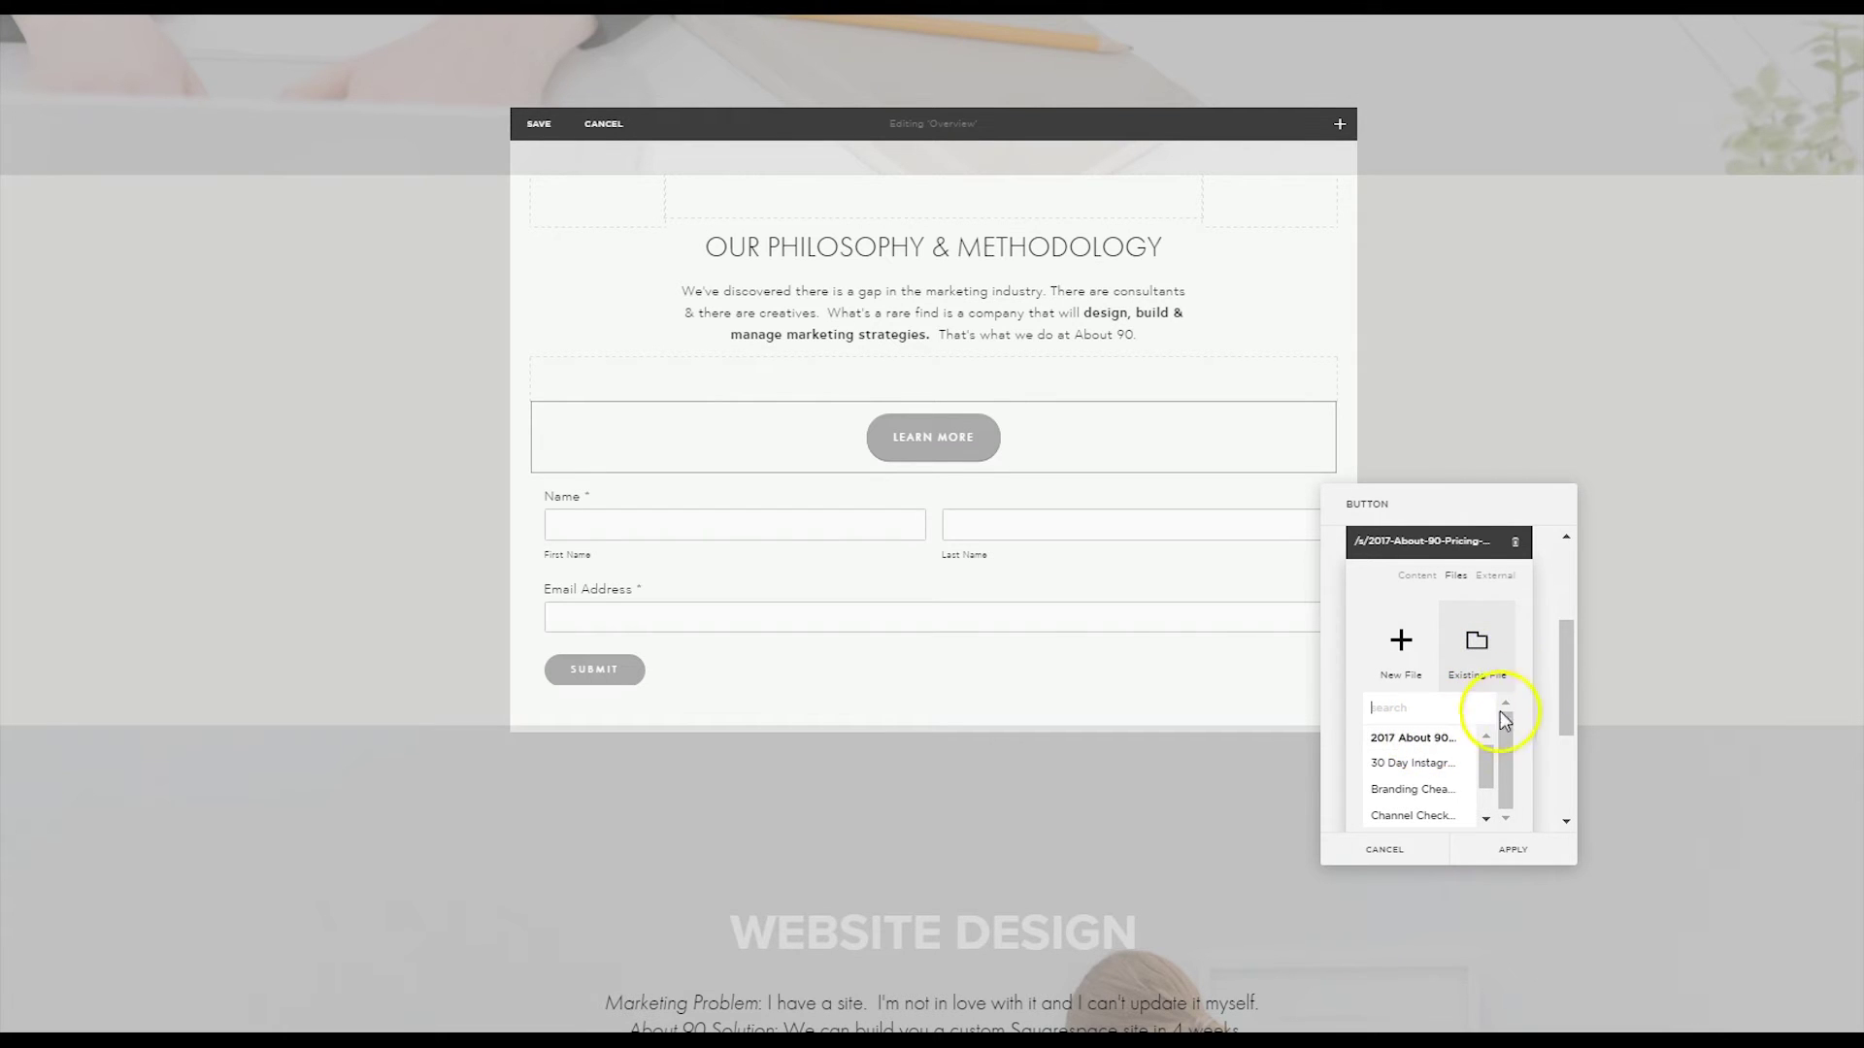
{"action": "left_click", "coordinate": [1503, 851]}
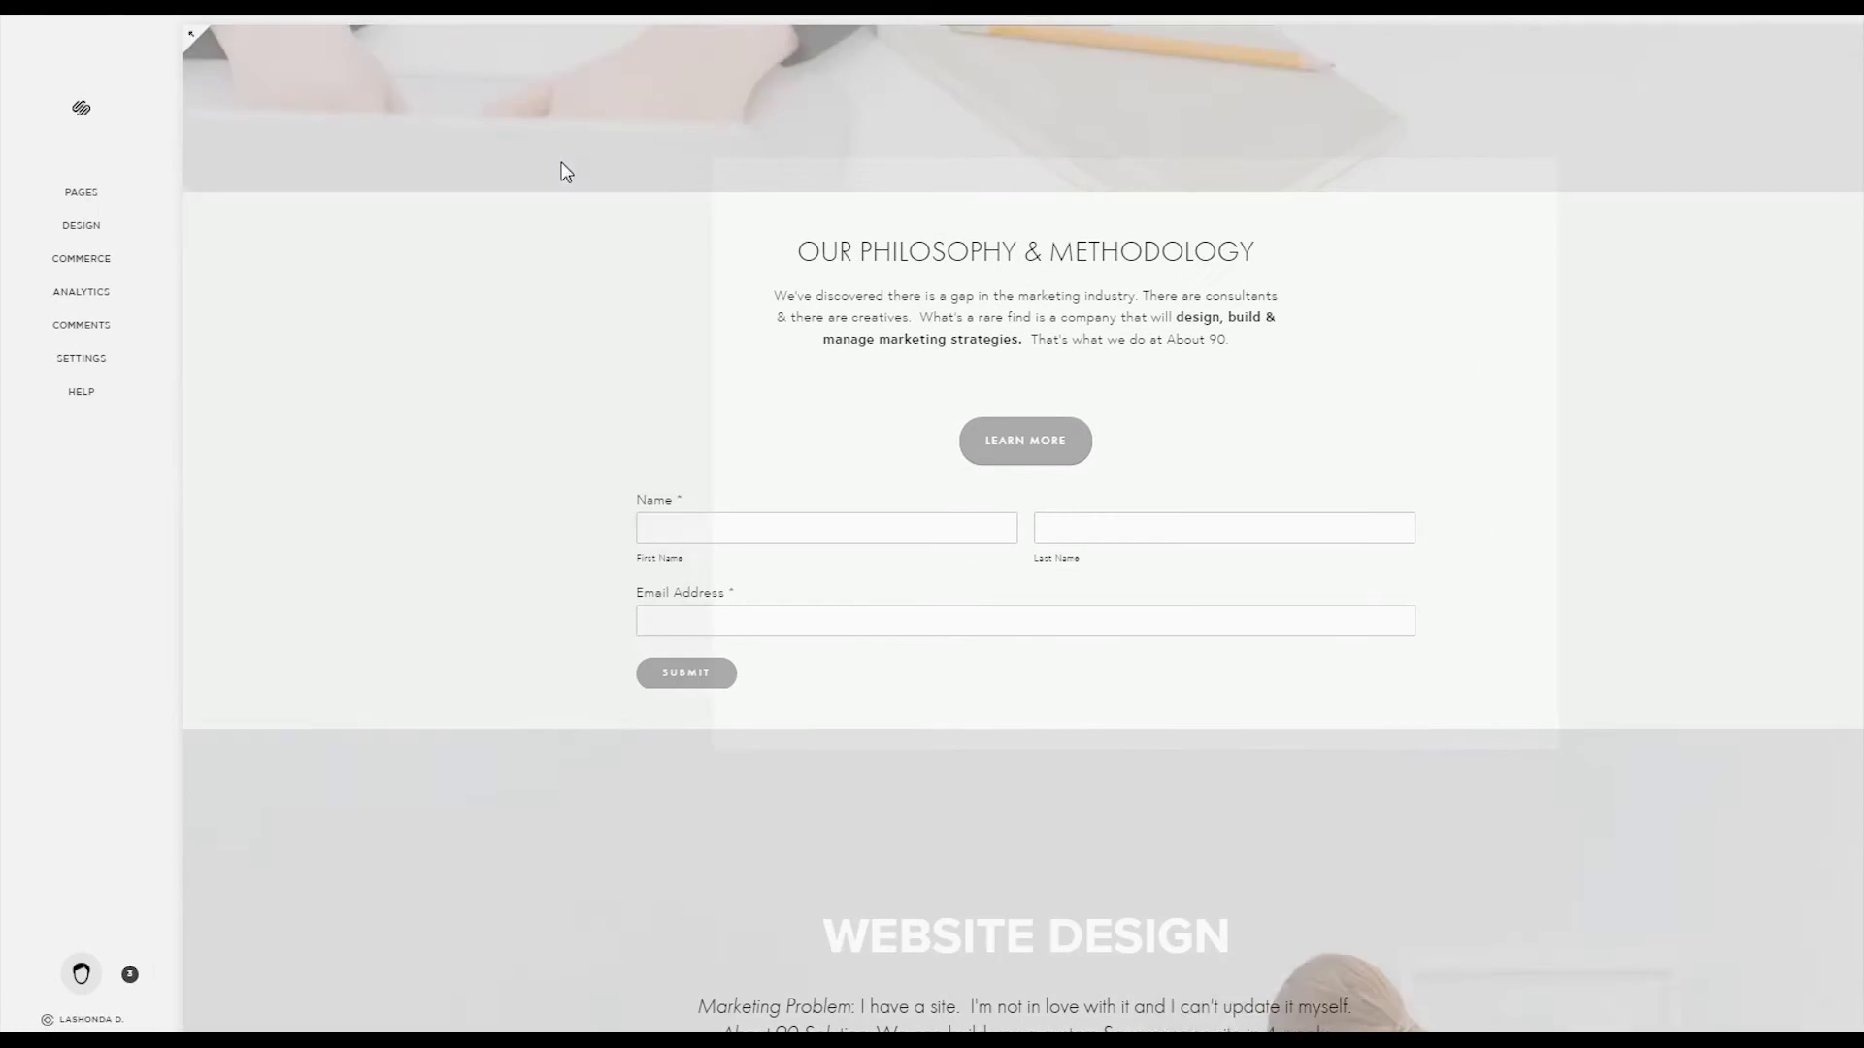
{"action": "left_click", "coordinate": [604, 197]}
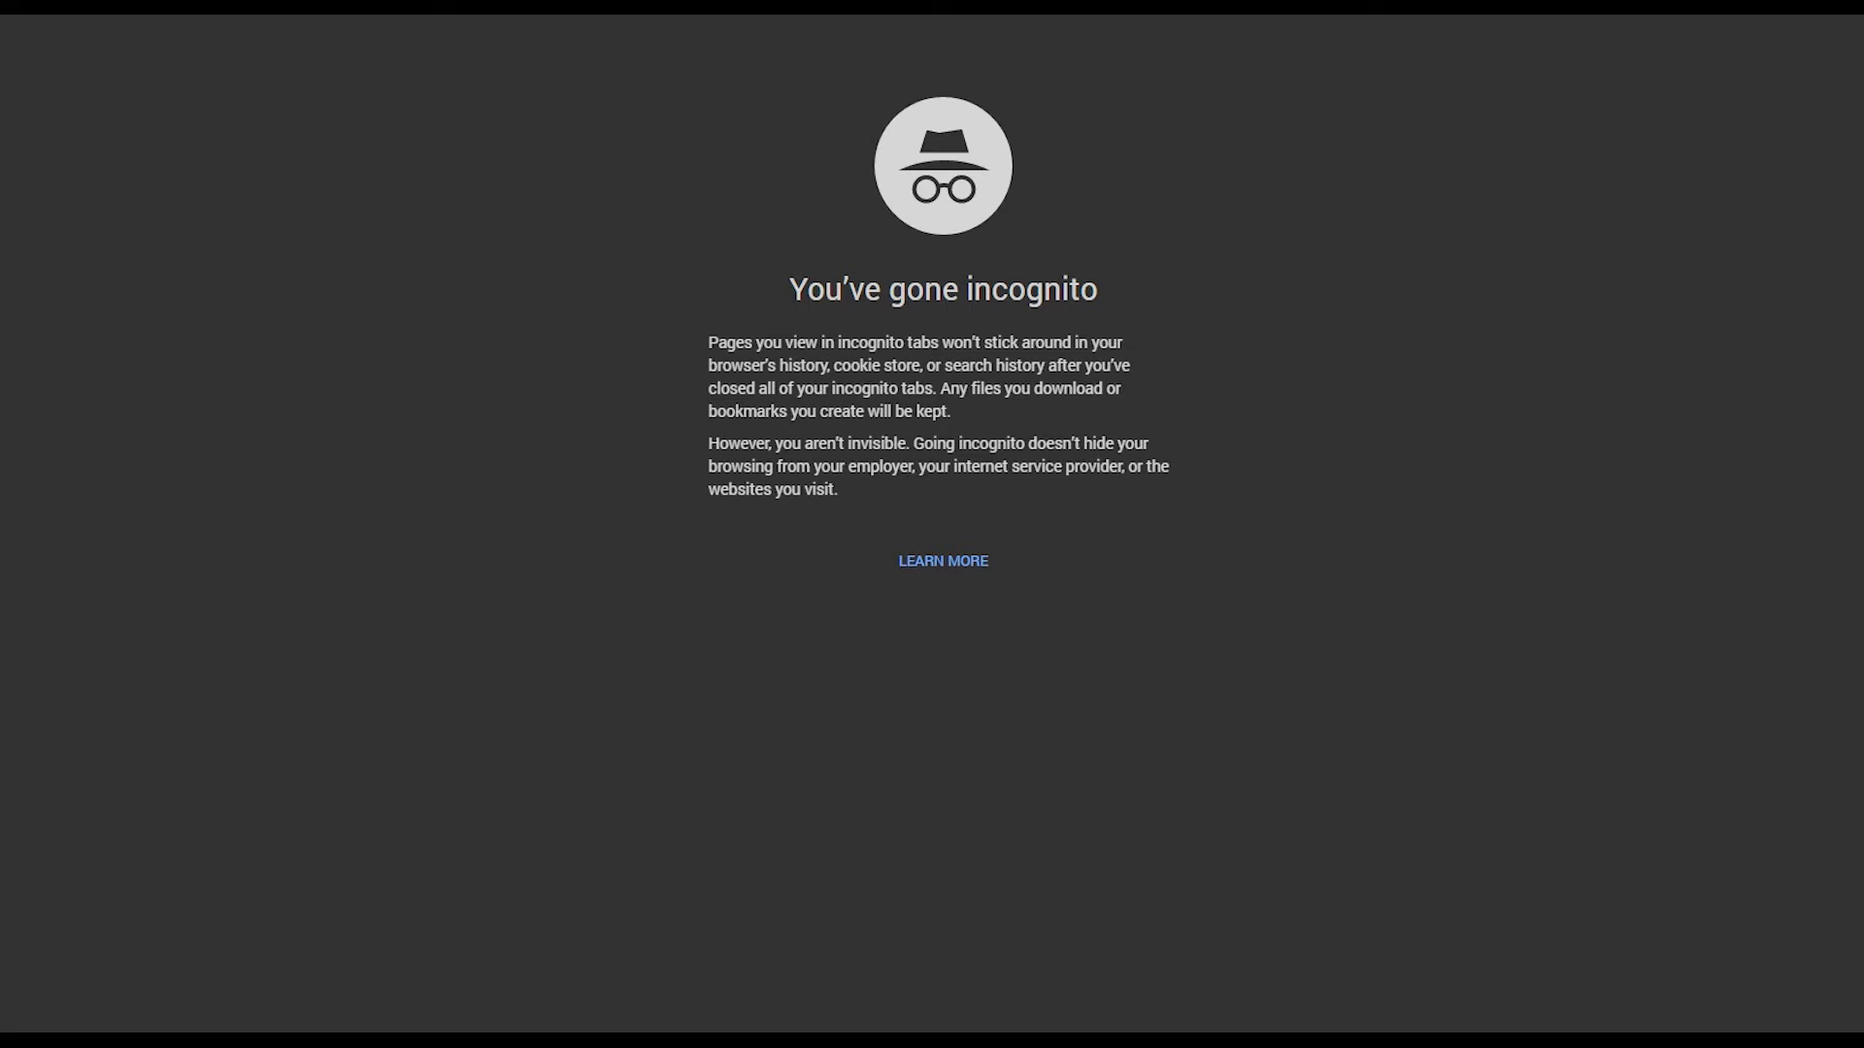
- Enter the About 90 site address in the incognito window's address bar
{"action": "type", "text": "about"}
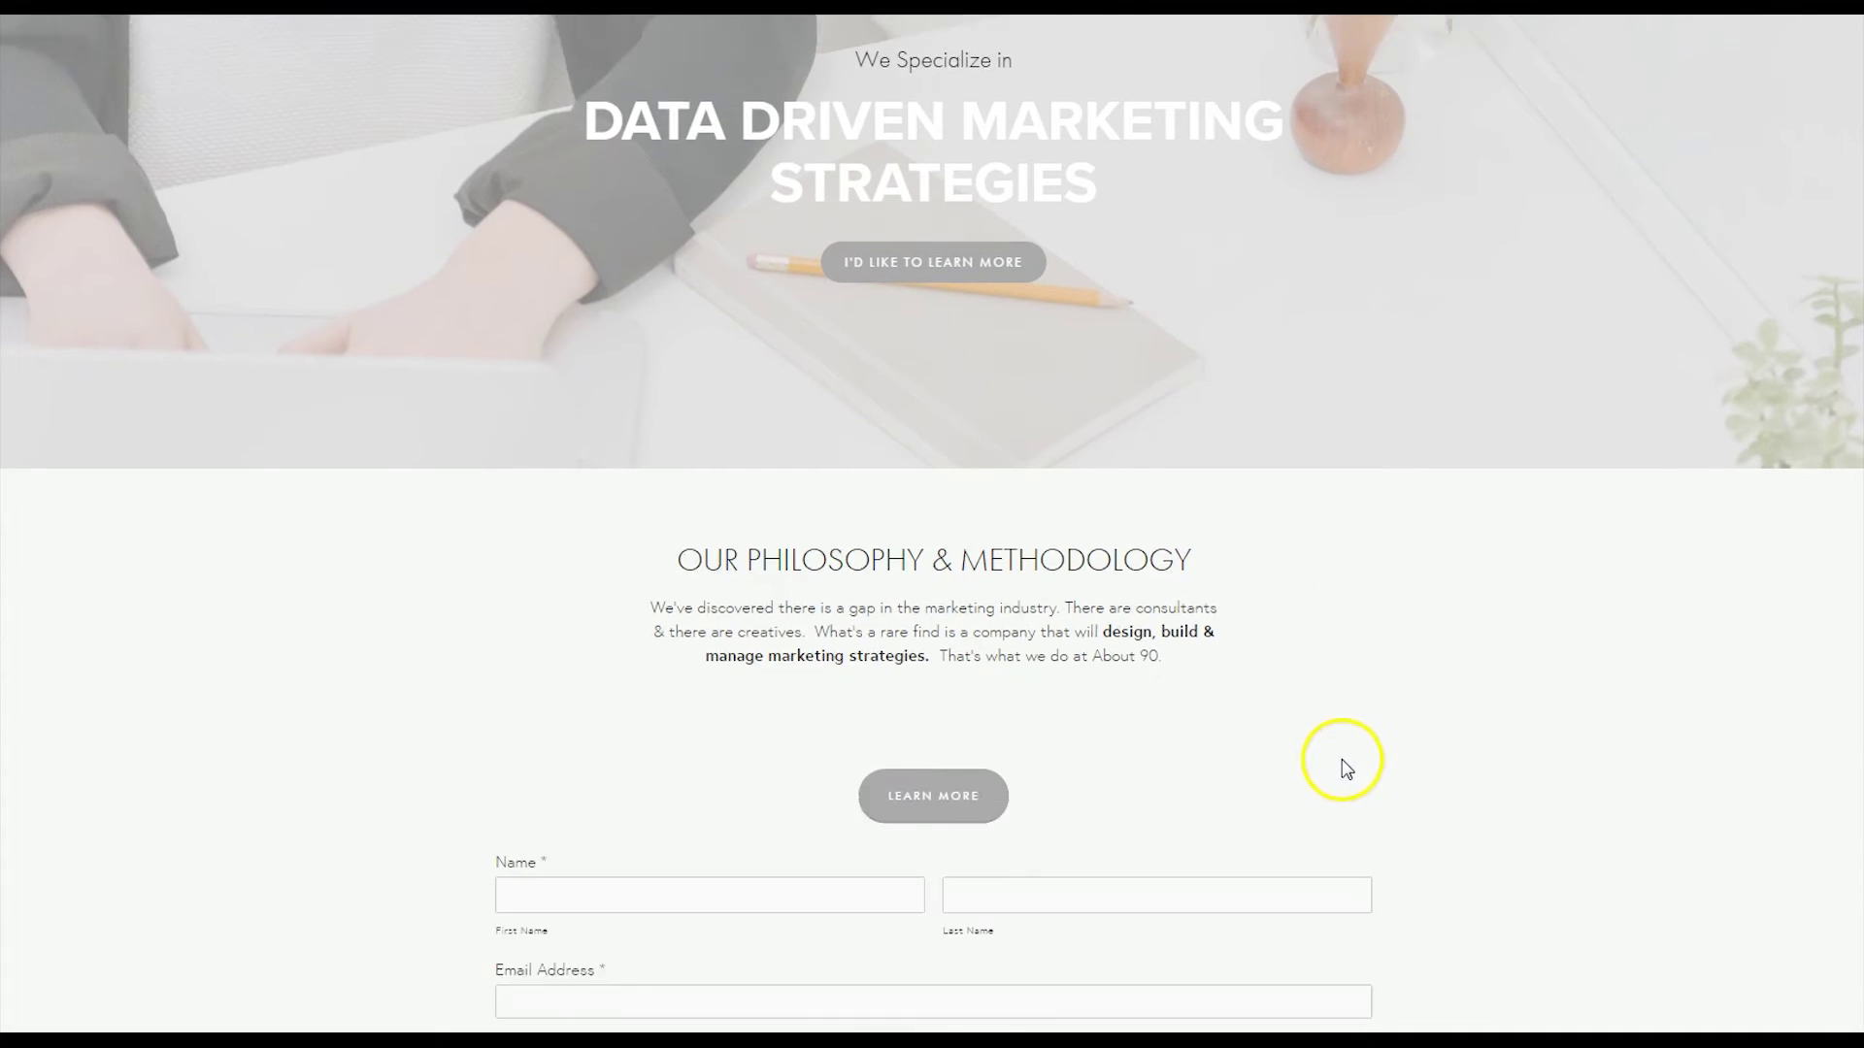
{"action": "scroll", "coordinate": [1347, 768], "scroll_direction": "down", "scroll_amount": 1}
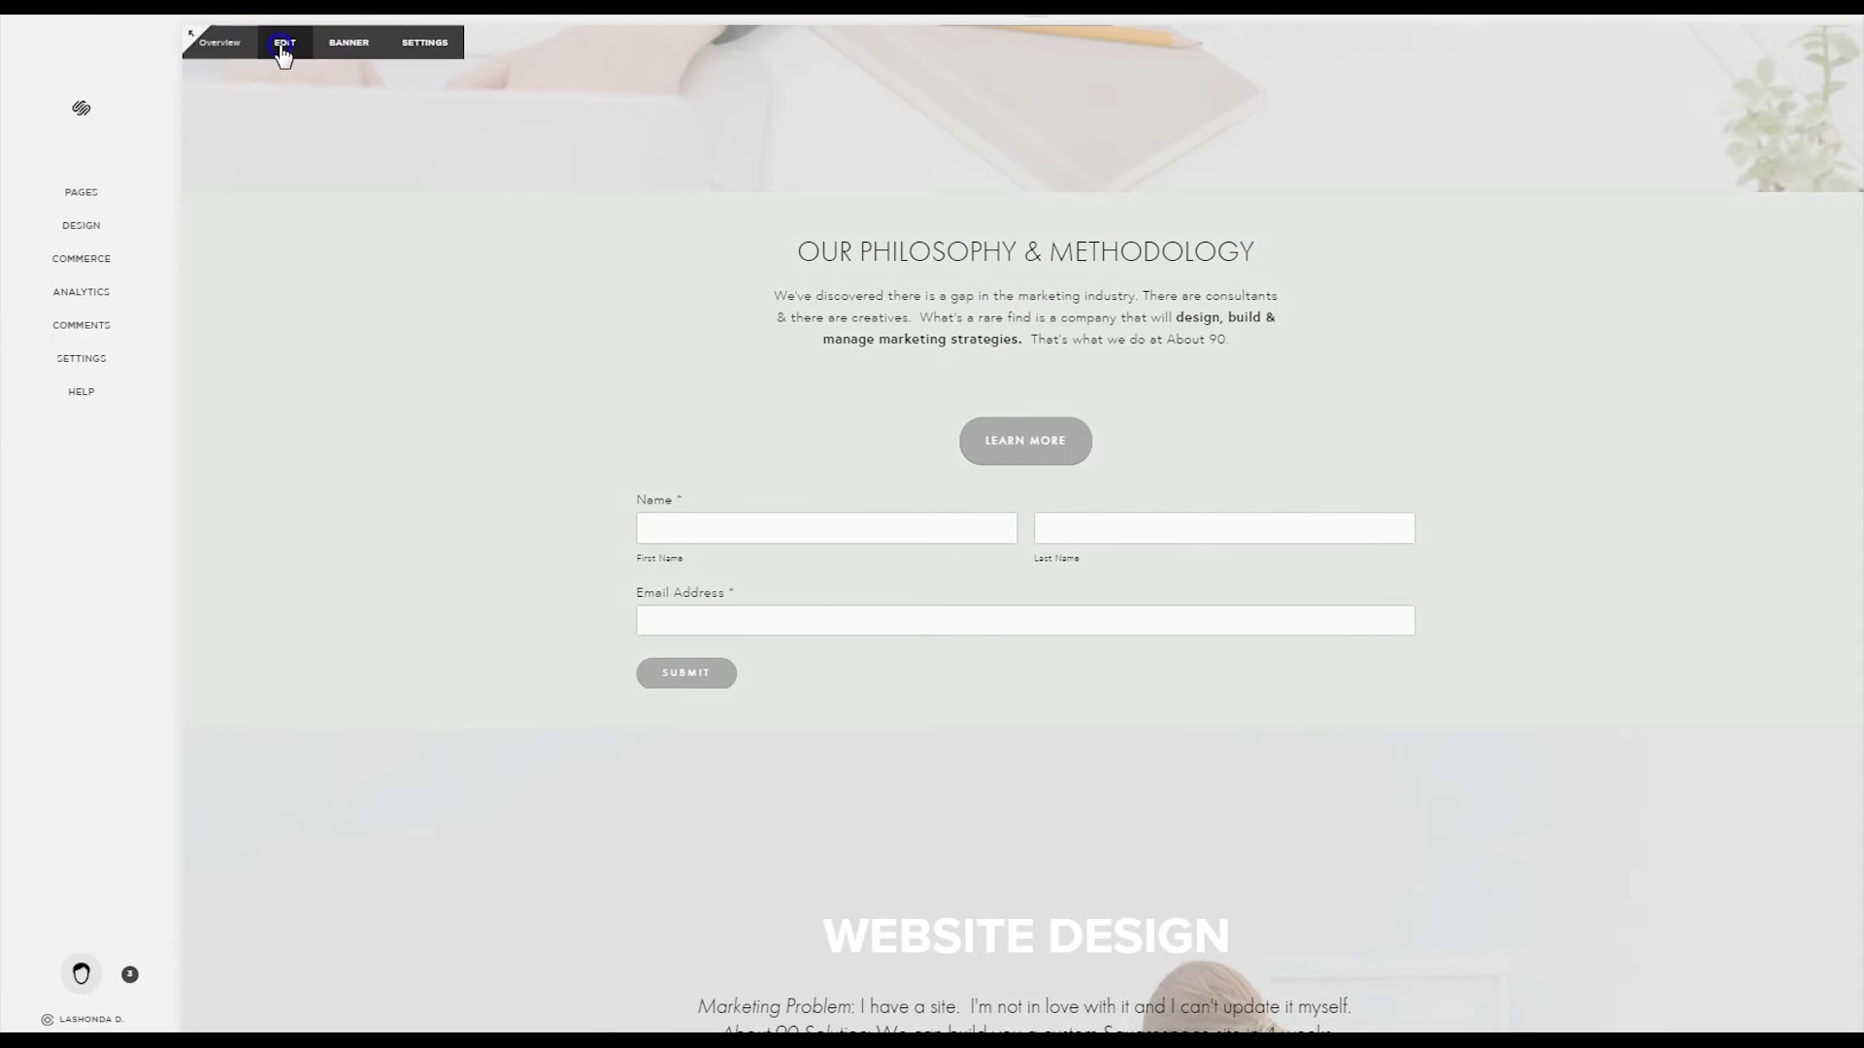
- Open the Overview form's settings and scroll to its Advanced Post-Submit HTML
{"action": "left_click", "coordinate": [281, 44]}
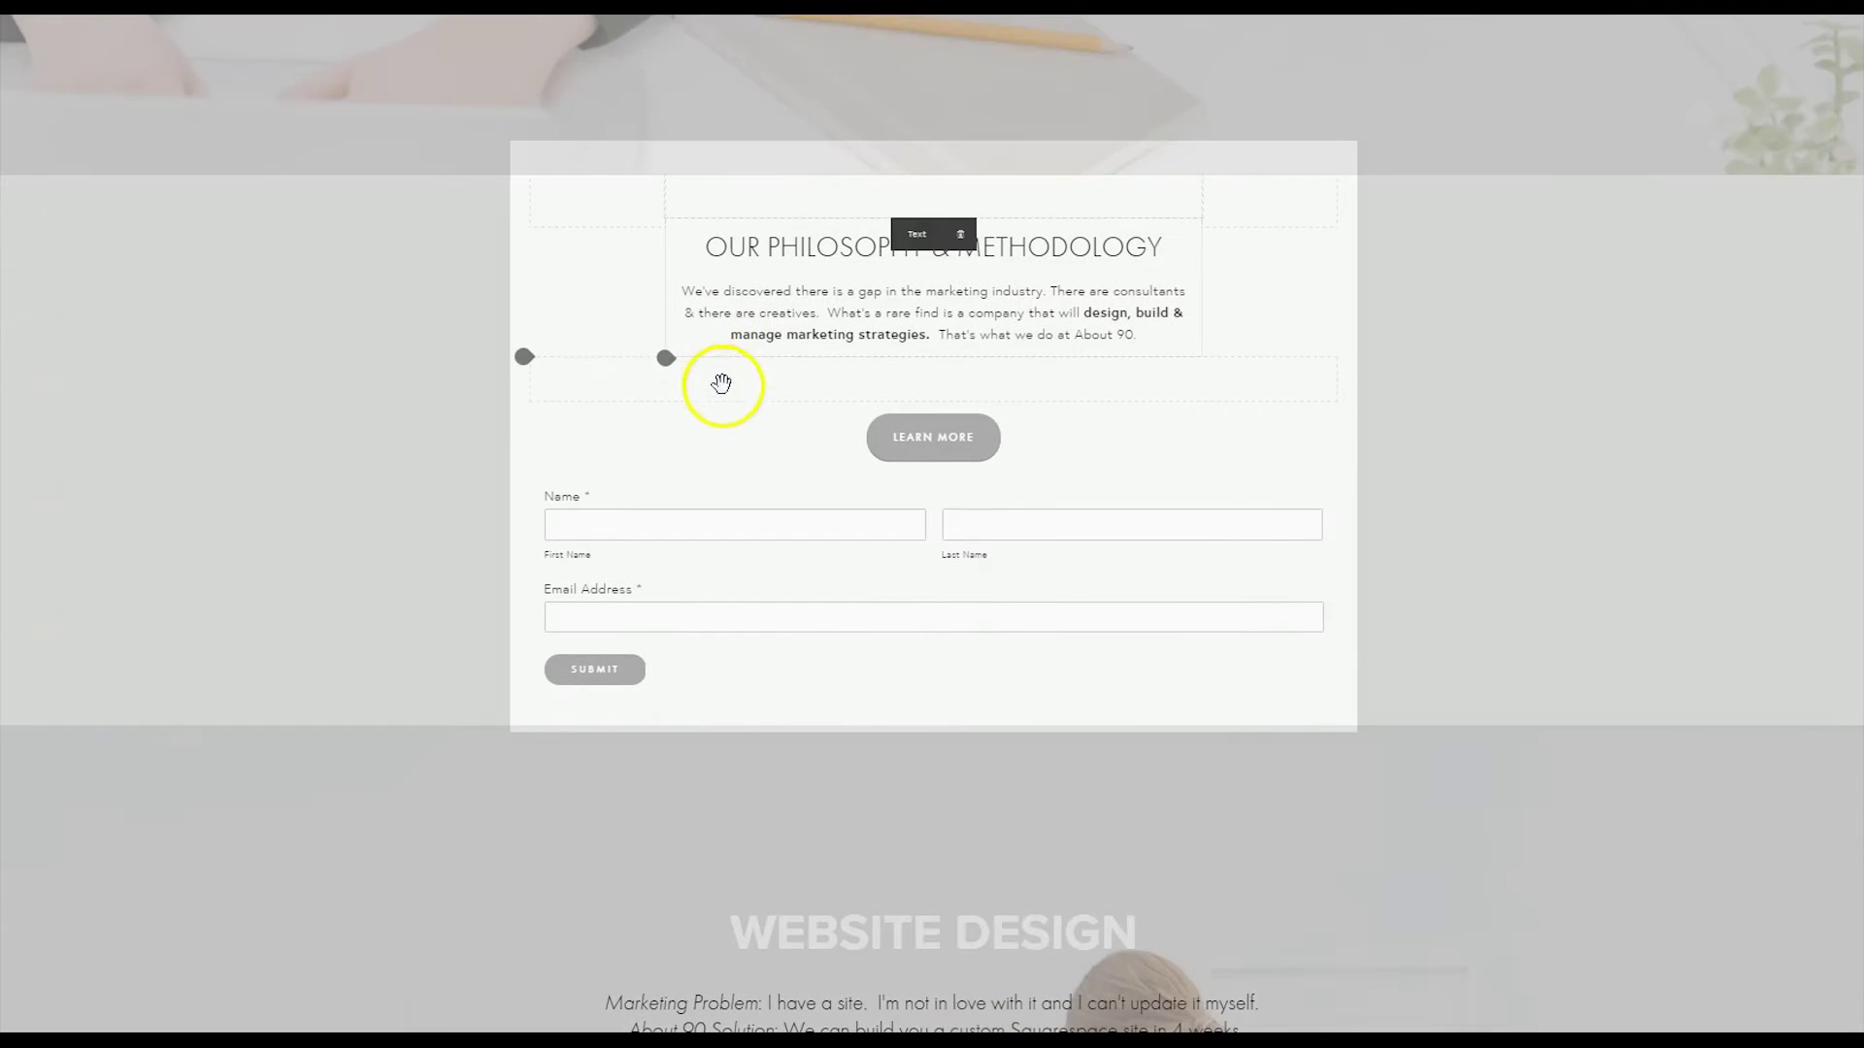
{"action": "left_click", "coordinate": [949, 503]}
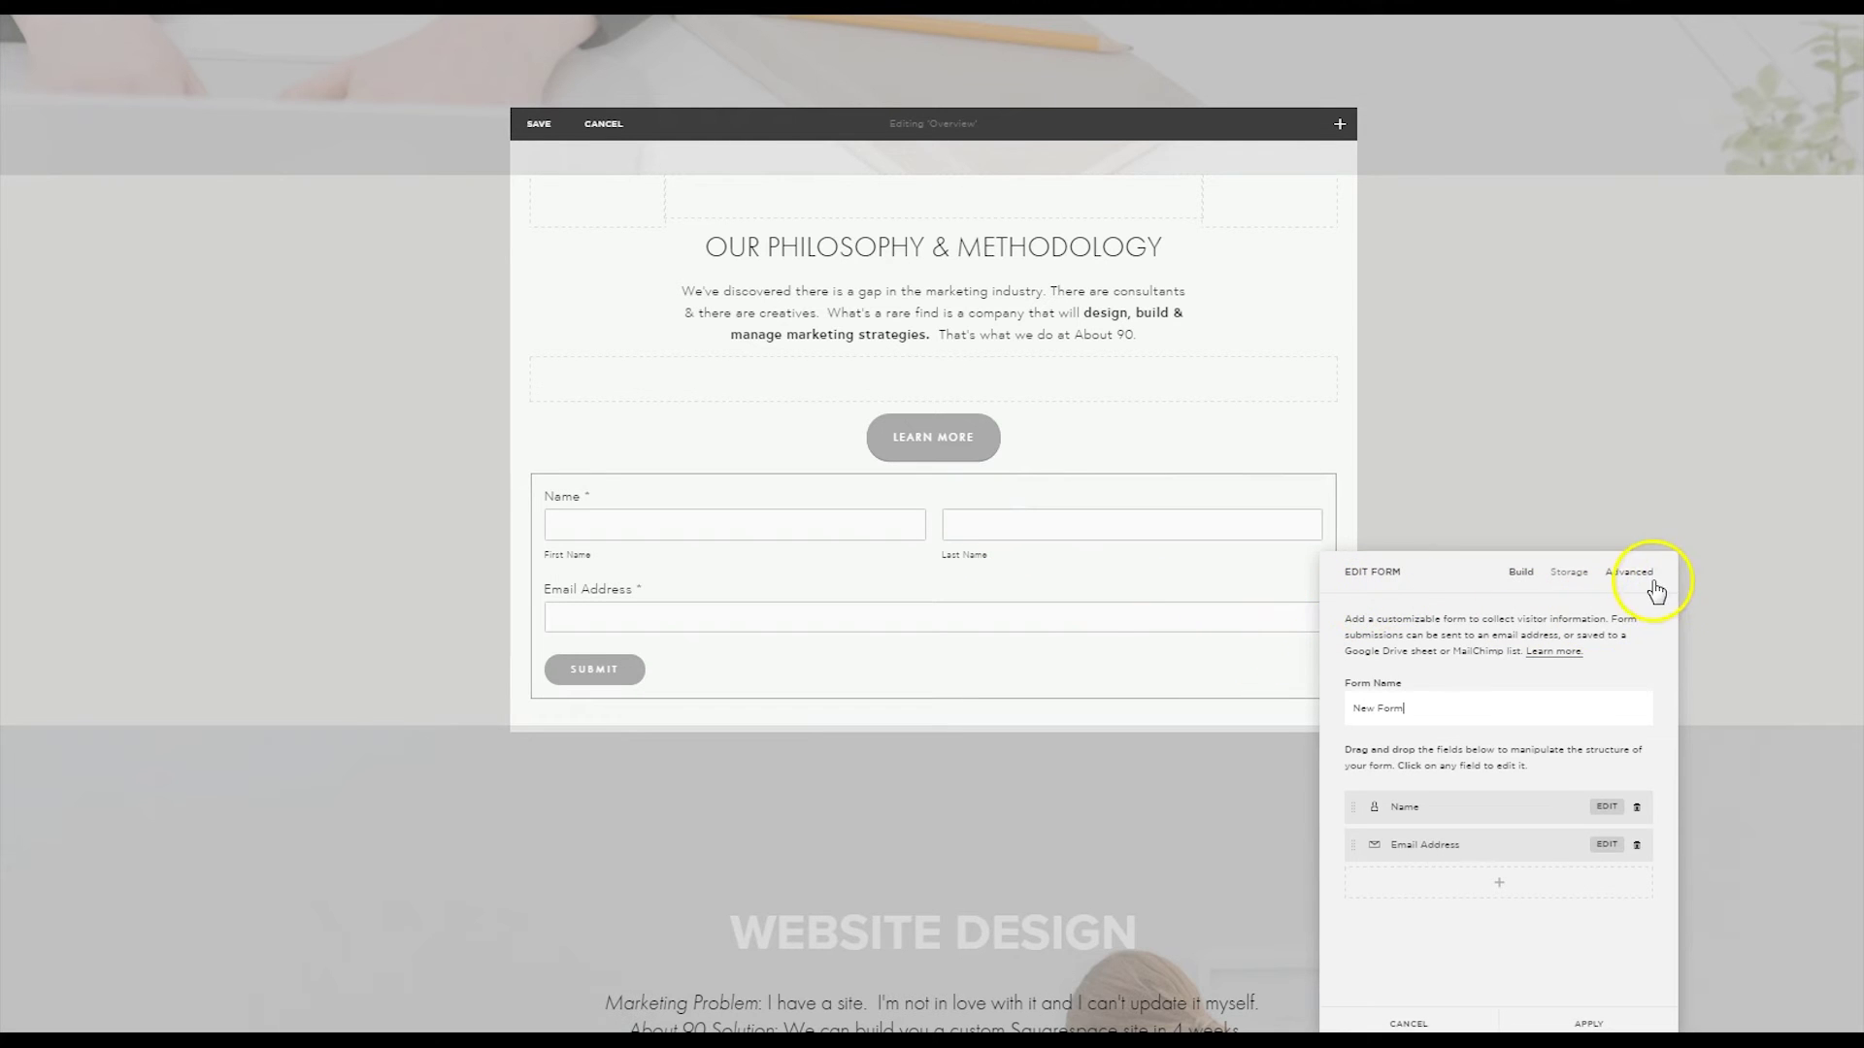
{"action": "left_click", "coordinate": [1651, 580]}
{"action": "scroll", "coordinate": [1514, 726], "scroll_direction": "down", "scroll_amount": 5}
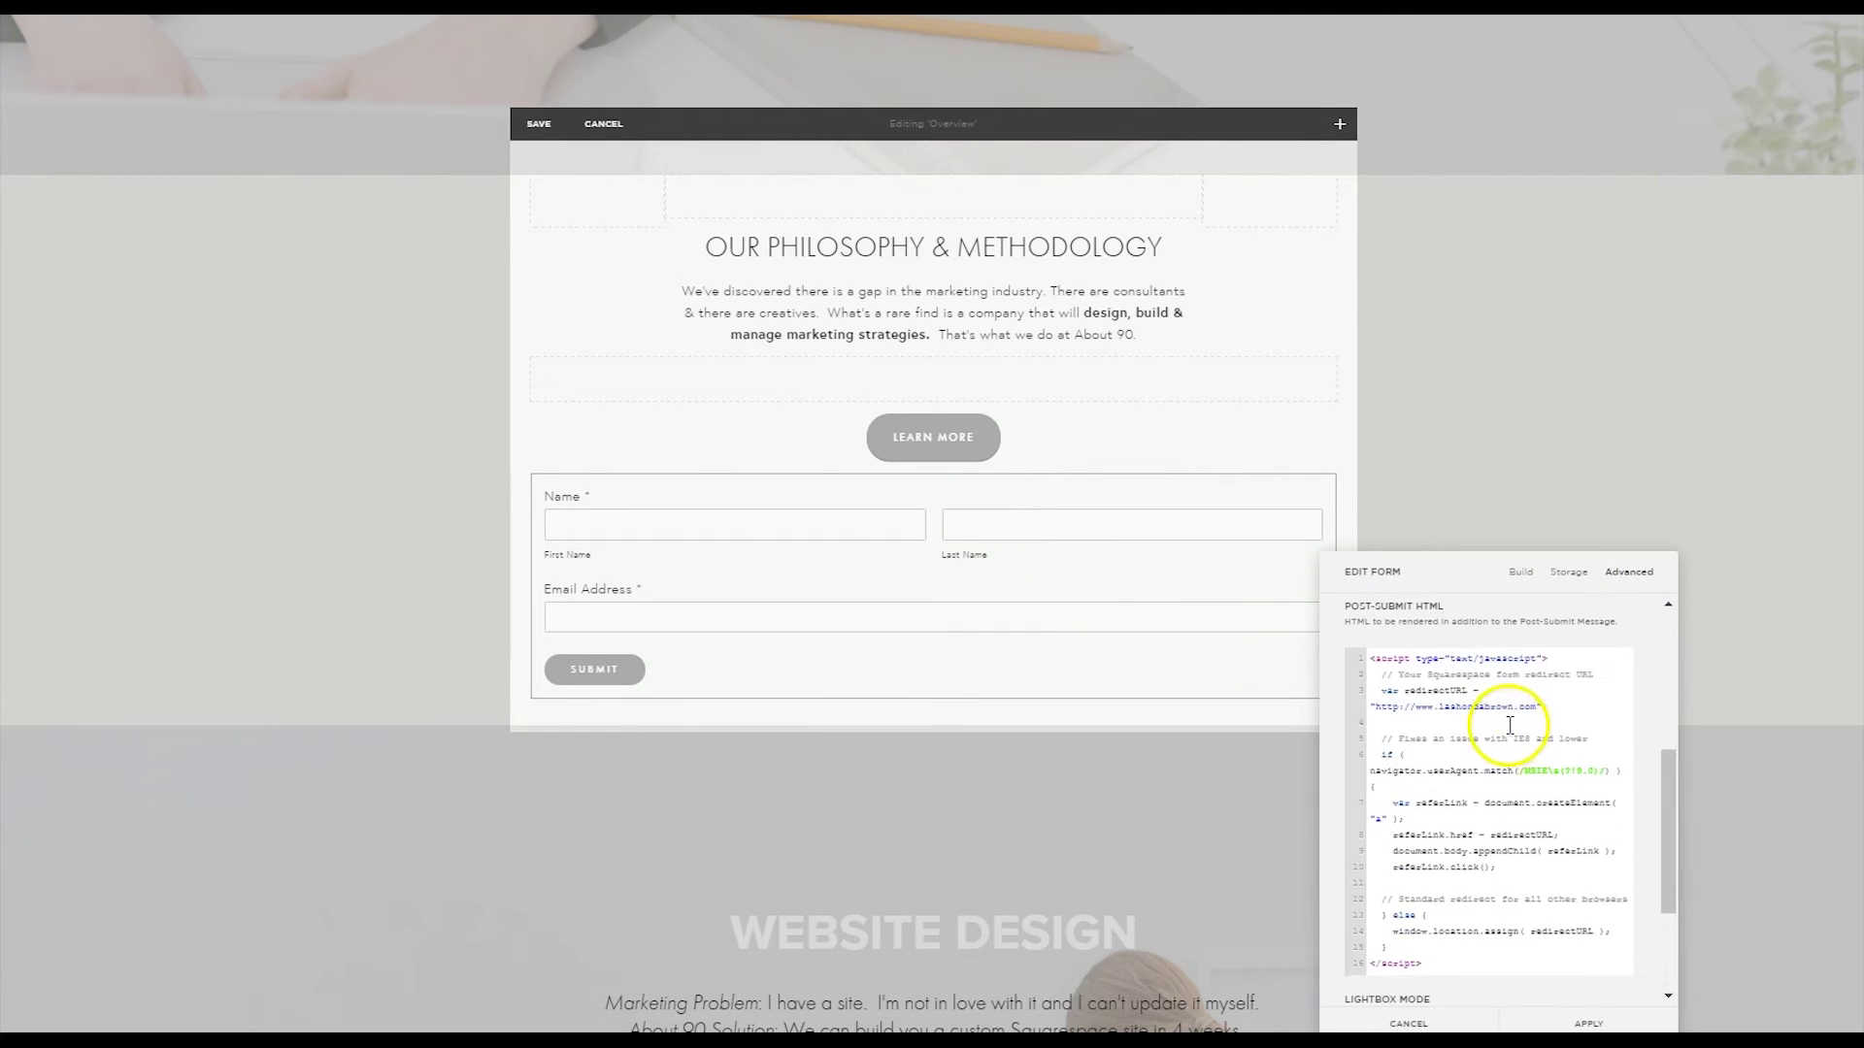
{"action": "scroll", "coordinate": [1510, 726], "scroll_direction": "down", "scroll_amount": 1}
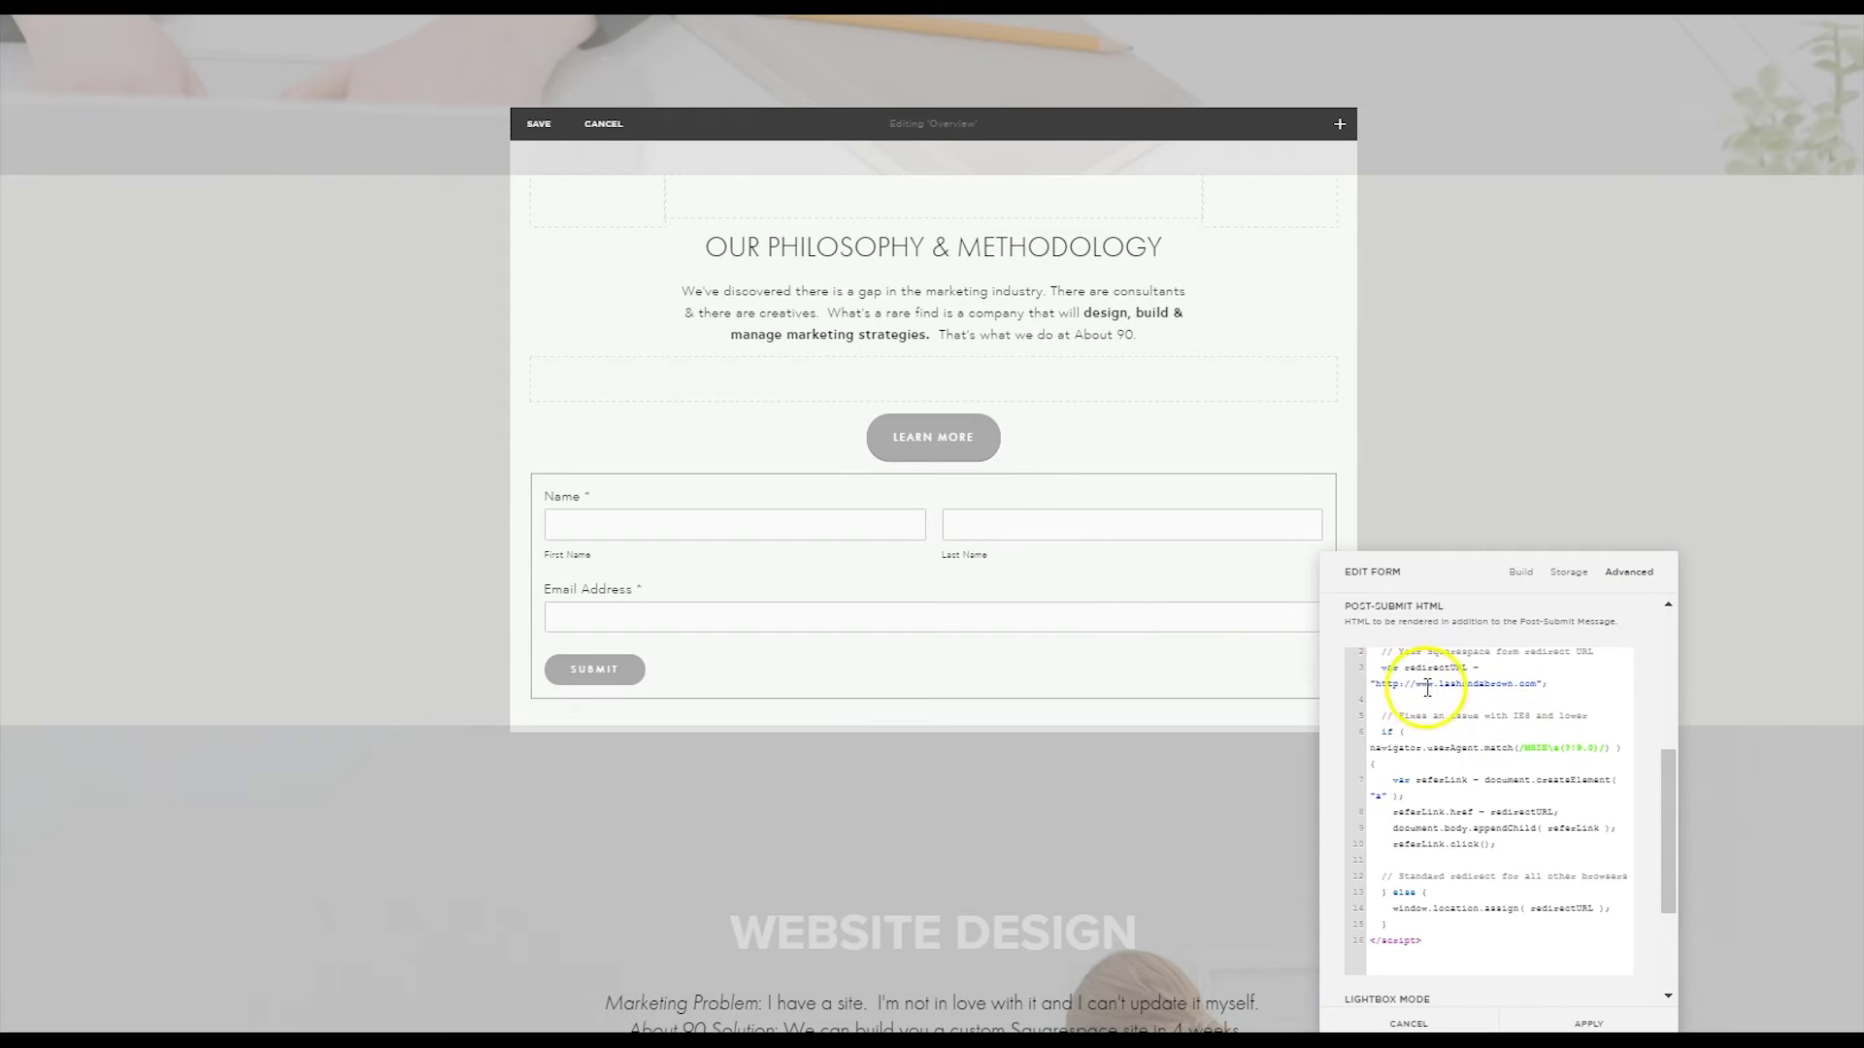
- Replace the old redirectURL value with the pasted About-90-Pricing-Guide PDF link and apply
{"action": "left_click", "coordinate": [1372, 683]}
{"action": "scroll", "coordinate": [1373, 683], "scroll_direction": "up", "scroll_amount": 1}
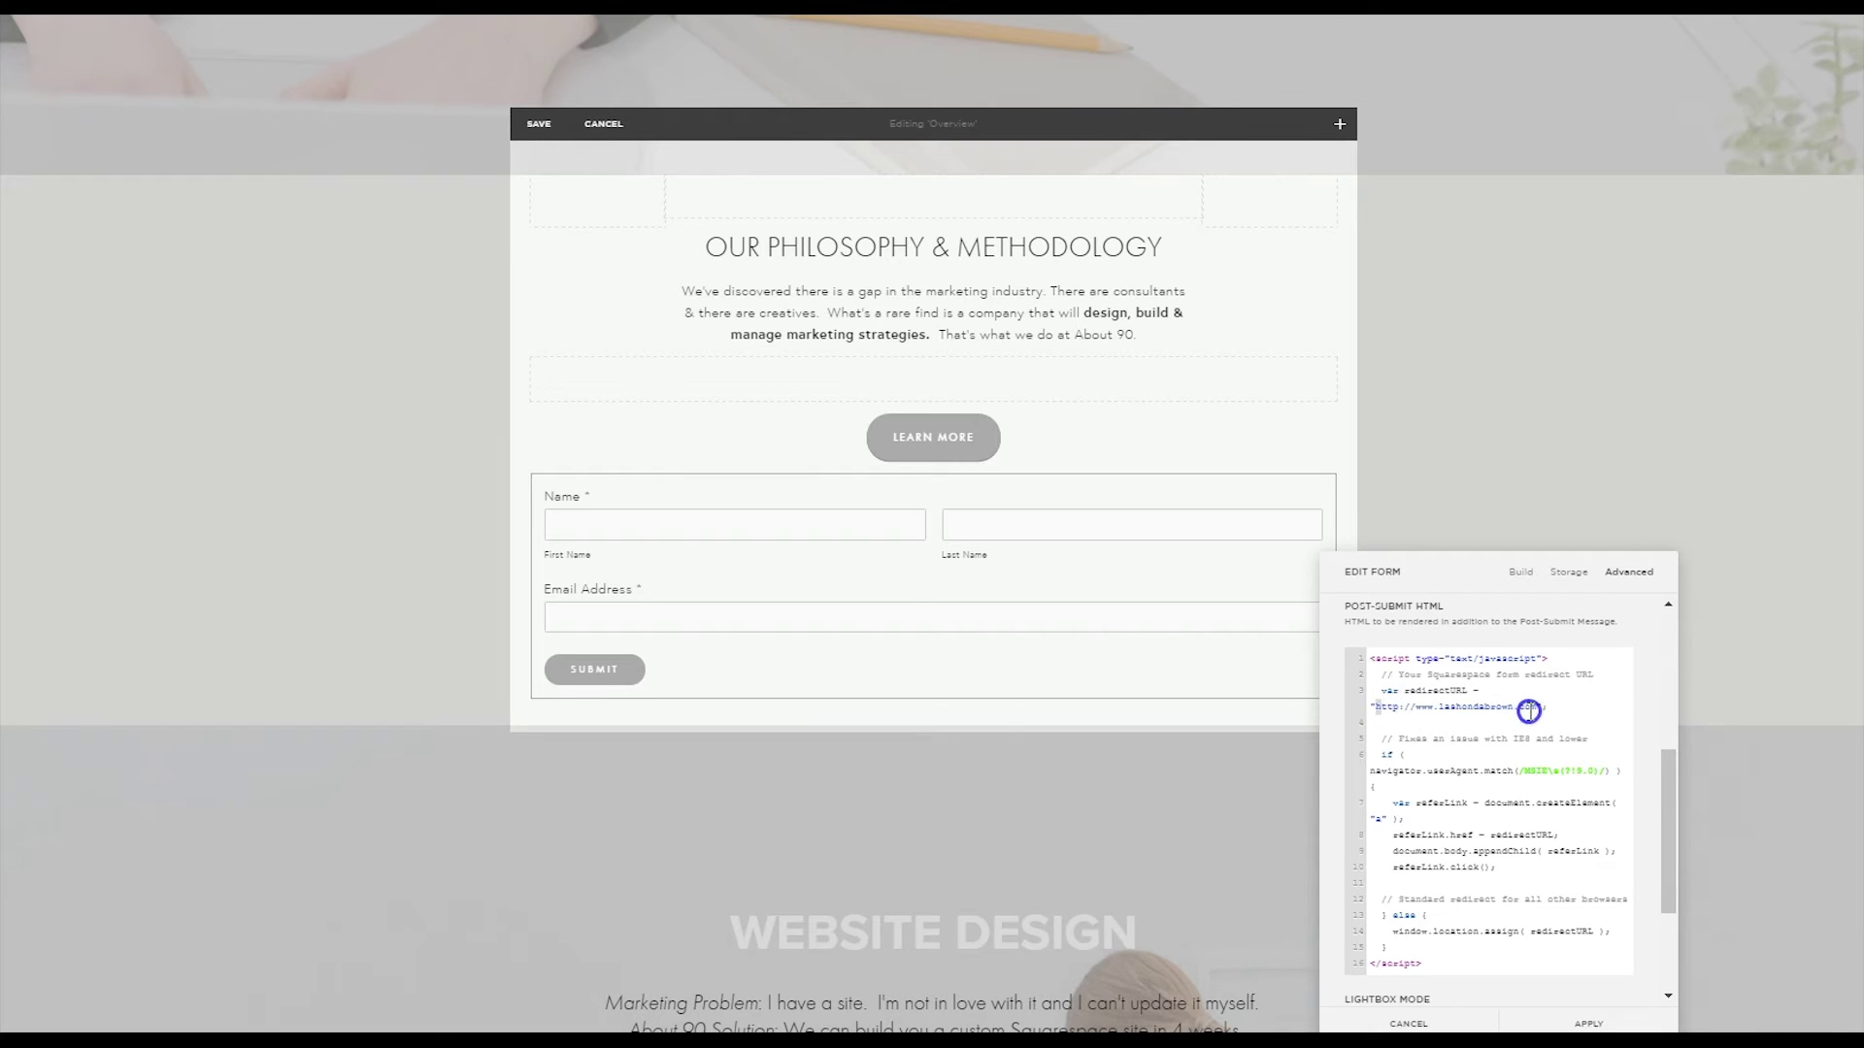
{"action": "left_click", "coordinate": [1532, 707]}
{"action": "key", "text": "BackSpace"}
{"action": "key", "text": "BackSpace"}
{"action": "key", "text": "BackSpace"}
{"action": "key", "text": "BackSpace"}
{"action": "key", "text": "BackSpace"}
{"action": "key", "text": "BackSpace"}
{"action": "key", "text": "BackSpace"}
{"action": "key", "text": "BackSpace"}
{"action": "key", "text": "BackSpace"}
{"action": "key", "text": "BackSpace"}
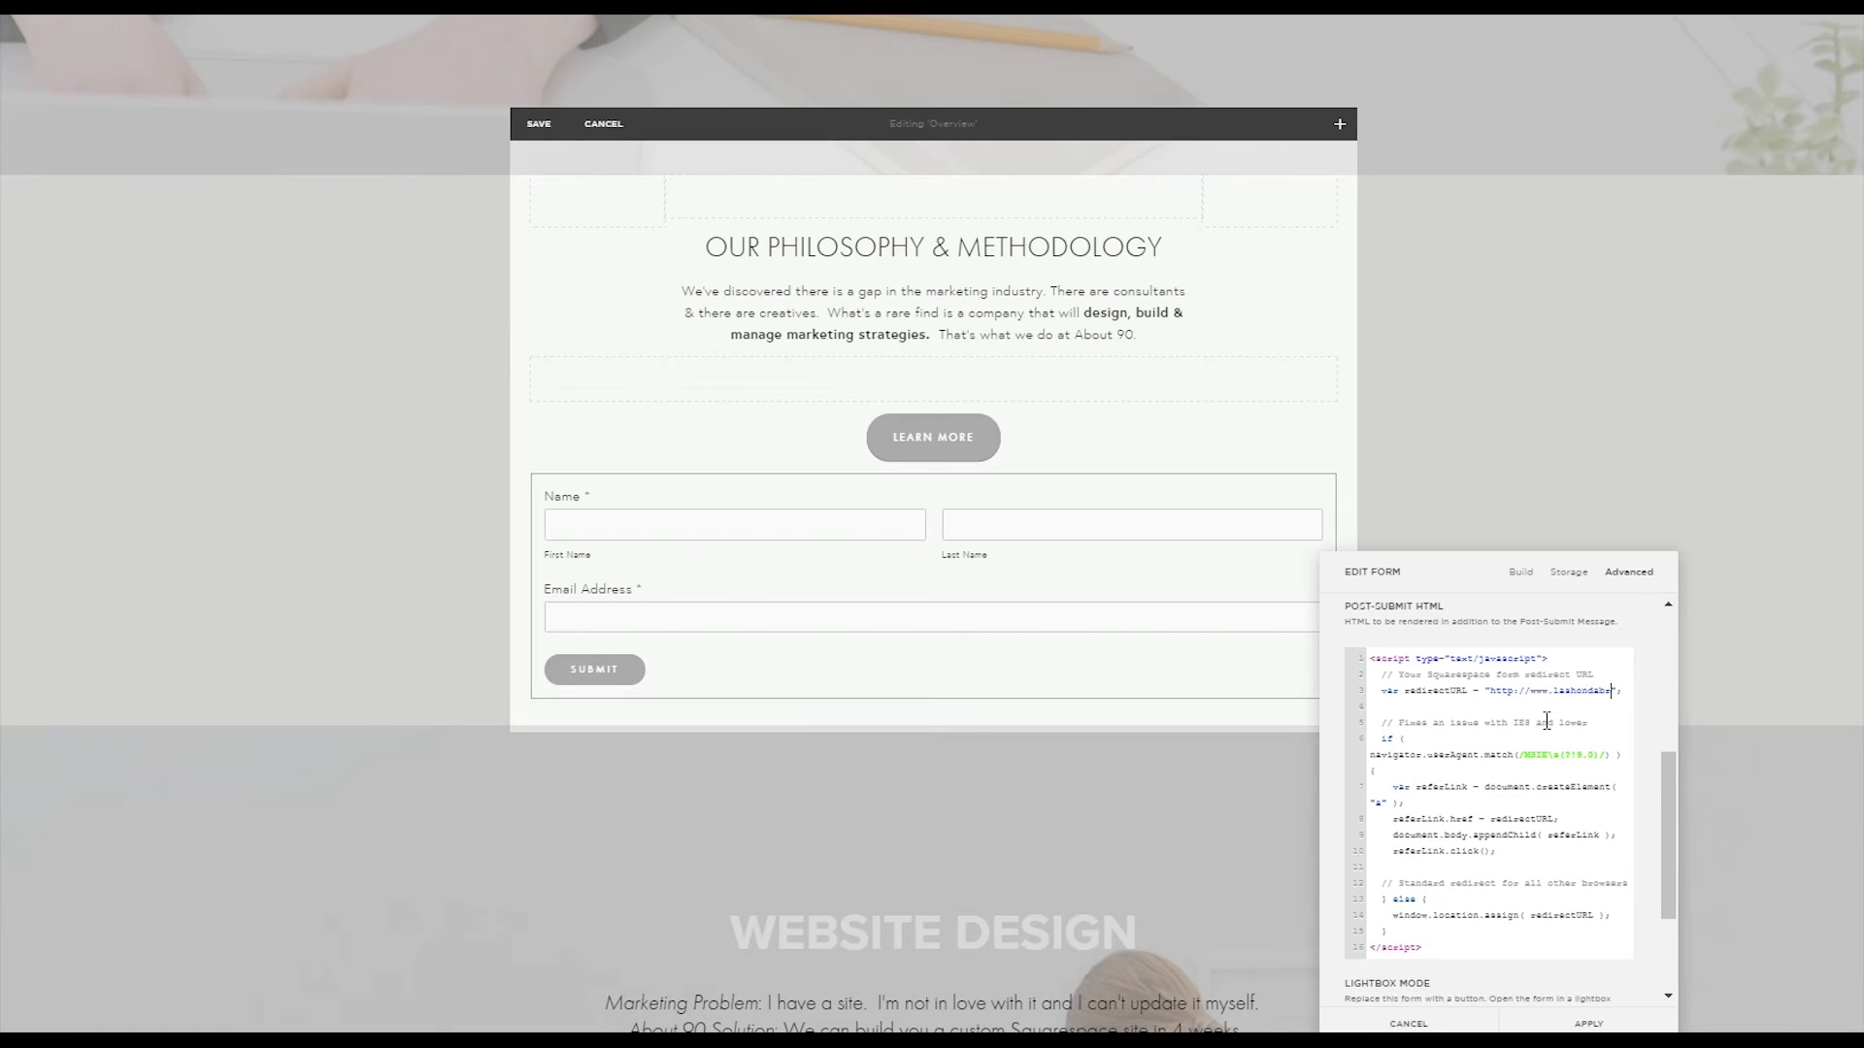
{"action": "key", "text": "BackSpace"}
{"action": "key", "text": "BackSpace"}
{"action": "key", "text": "BackSpace"}
{"action": "key", "text": "BackSpace"}
{"action": "key", "text": "BackSpace"}
{"action": "key", "text": "BackSpace"}
{"action": "key", "text": "BackSpace"}
{"action": "key", "text": "BackSpace"}
{"action": "key", "text": "BackSpace"}
{"action": "key", "text": "BackSpace"}
{"action": "key", "text": "BackSpace"}
{"action": "key", "text": "BackSpace"}
{"action": "key", "text": "BackSpace"}
{"action": "key", "text": "BackSpace"}
{"action": "key", "text": "BackSpace"}
{"action": "key", "text": "BackSpace"}
{"action": "key", "text": "BackSpace"}
{"action": "key", "text": "BackSpace"}
{"action": "key", "text": "BackSpace"}
{"action": "type", "text": "\""}
{"action": "key", "text": "ctrl+v"}
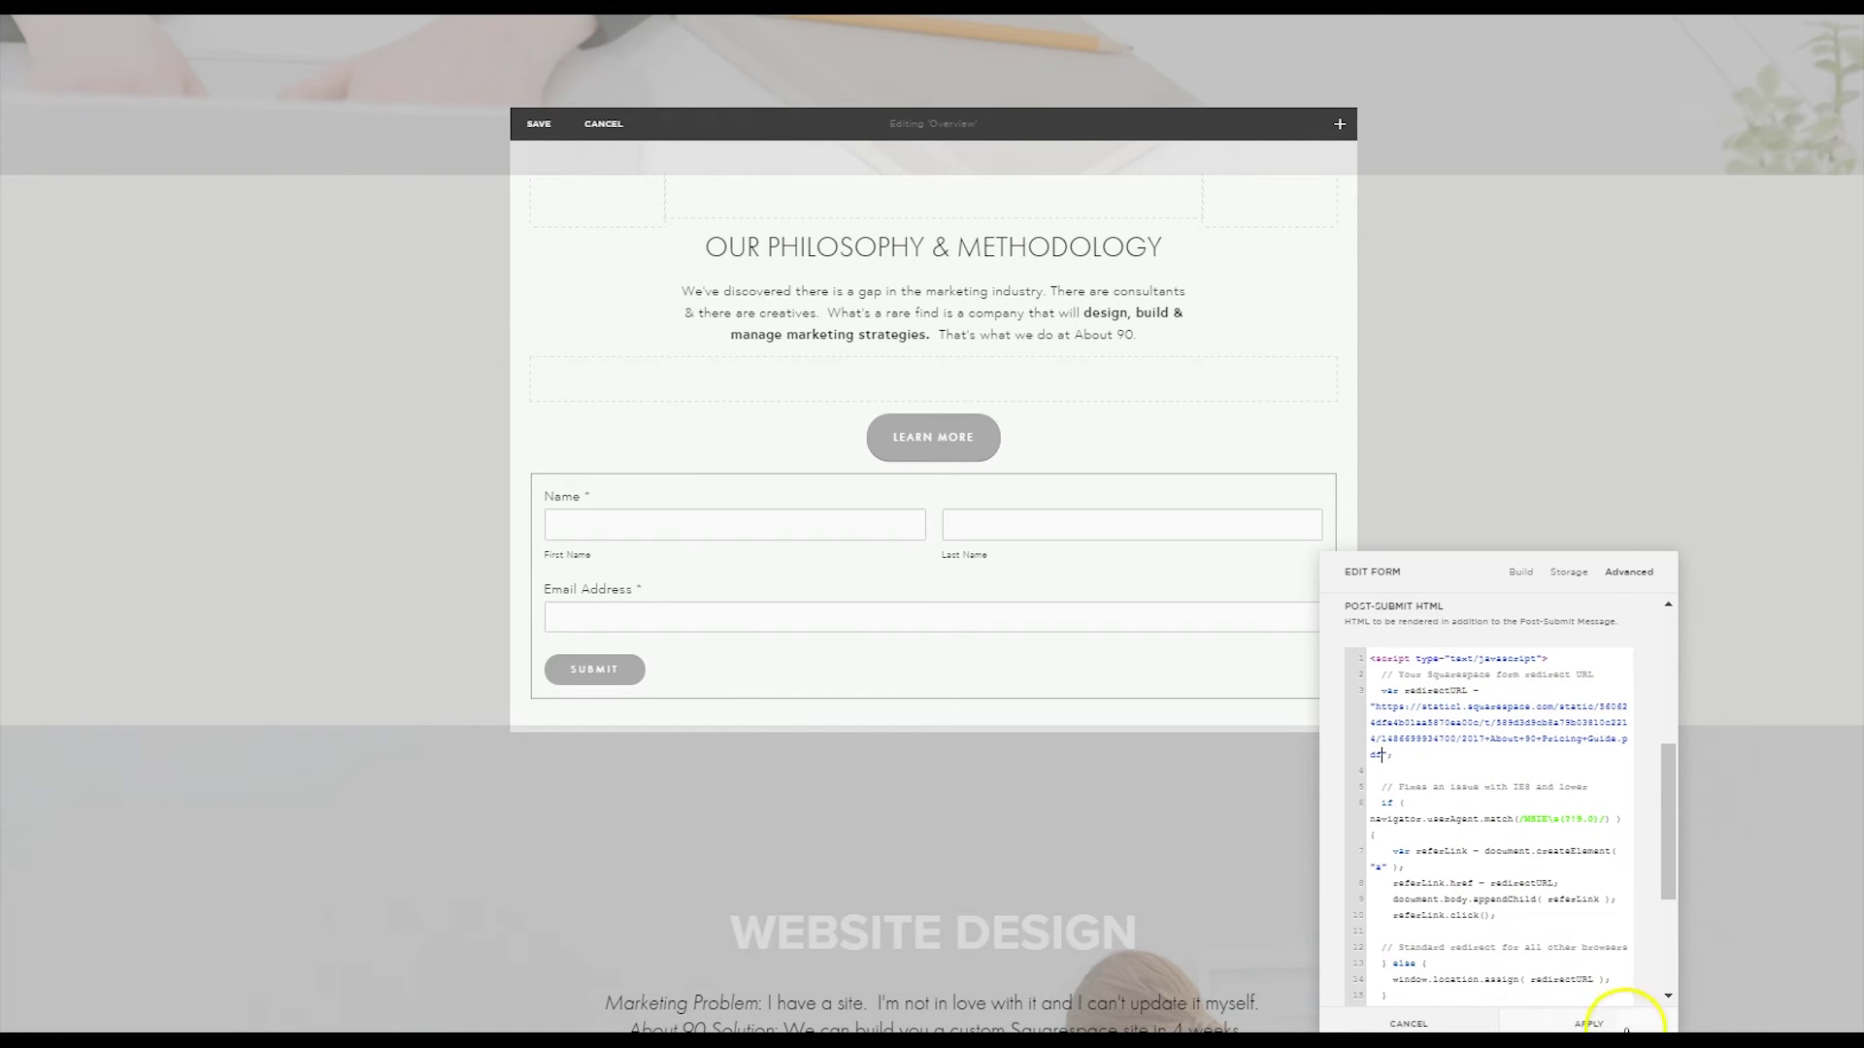
{"action": "left_click", "coordinate": [1601, 1015]}
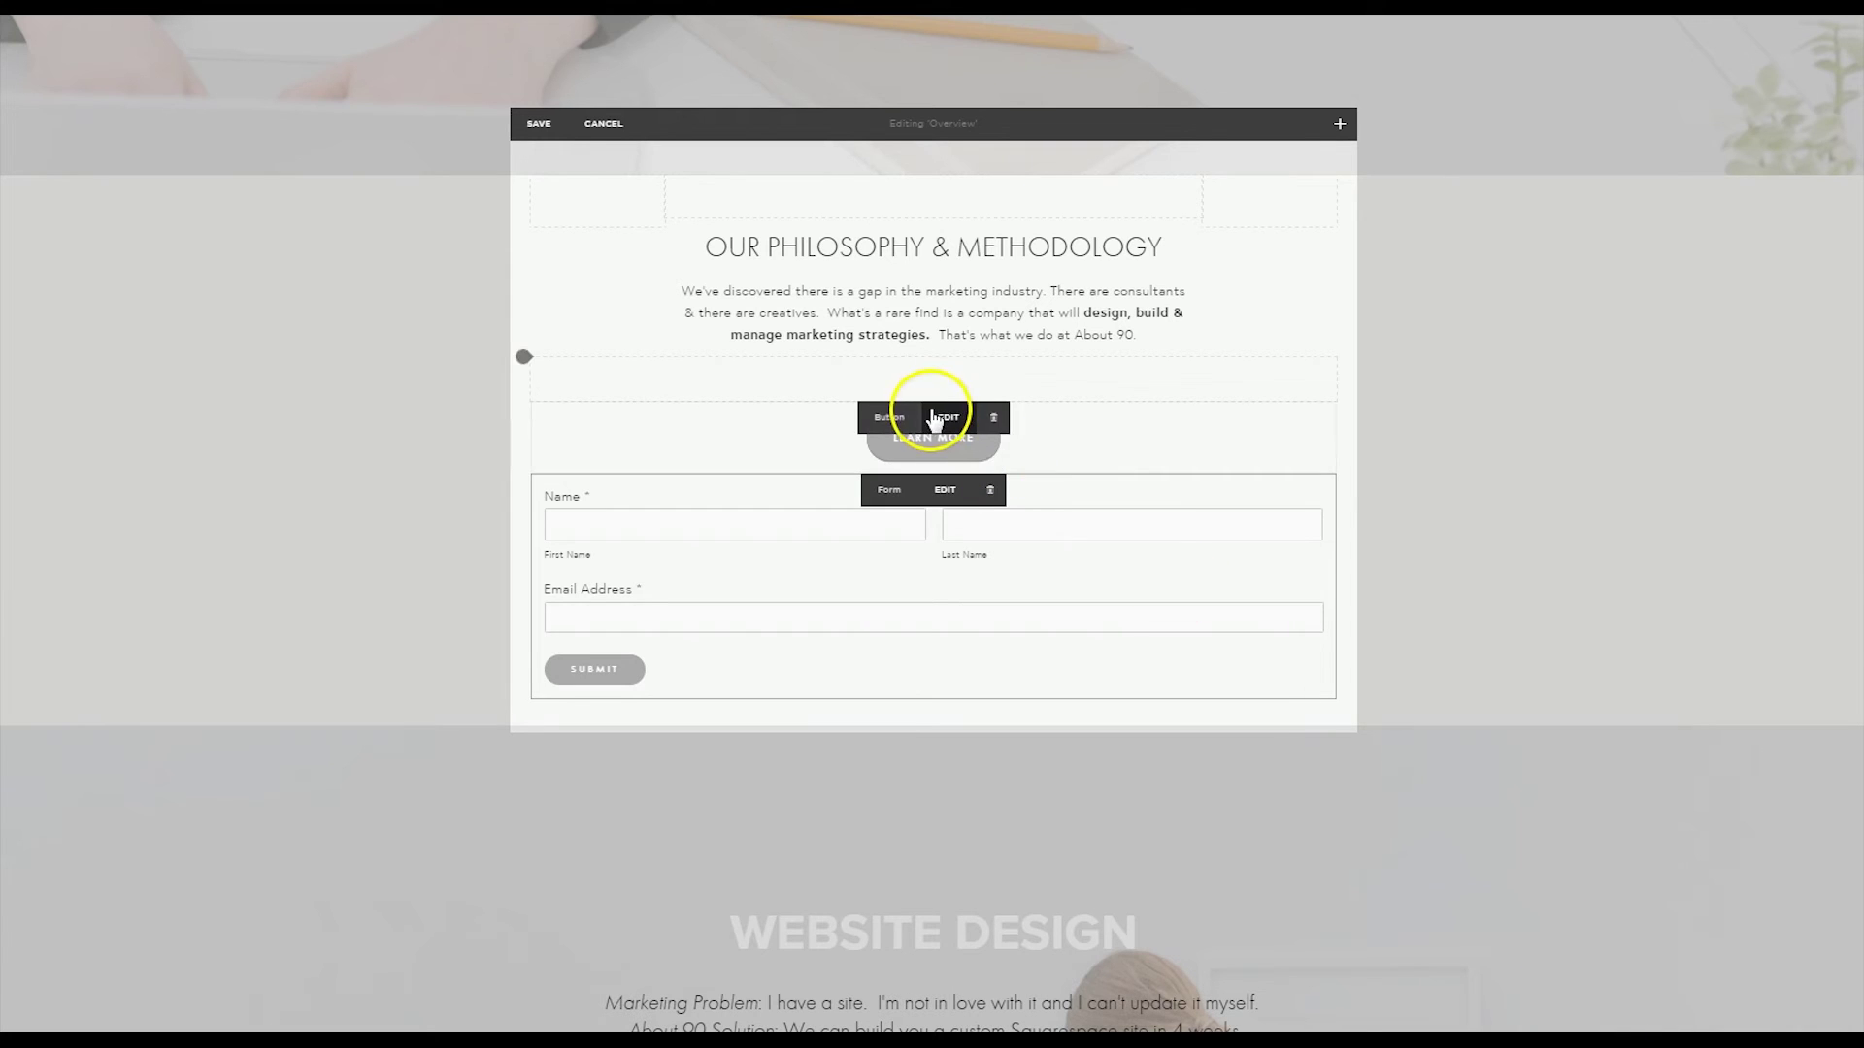
- Delete the Learn More button block above the form and save the Overview section
{"action": "left_click", "coordinate": [990, 411]}
{"action": "left_click", "coordinate": [1066, 452]}
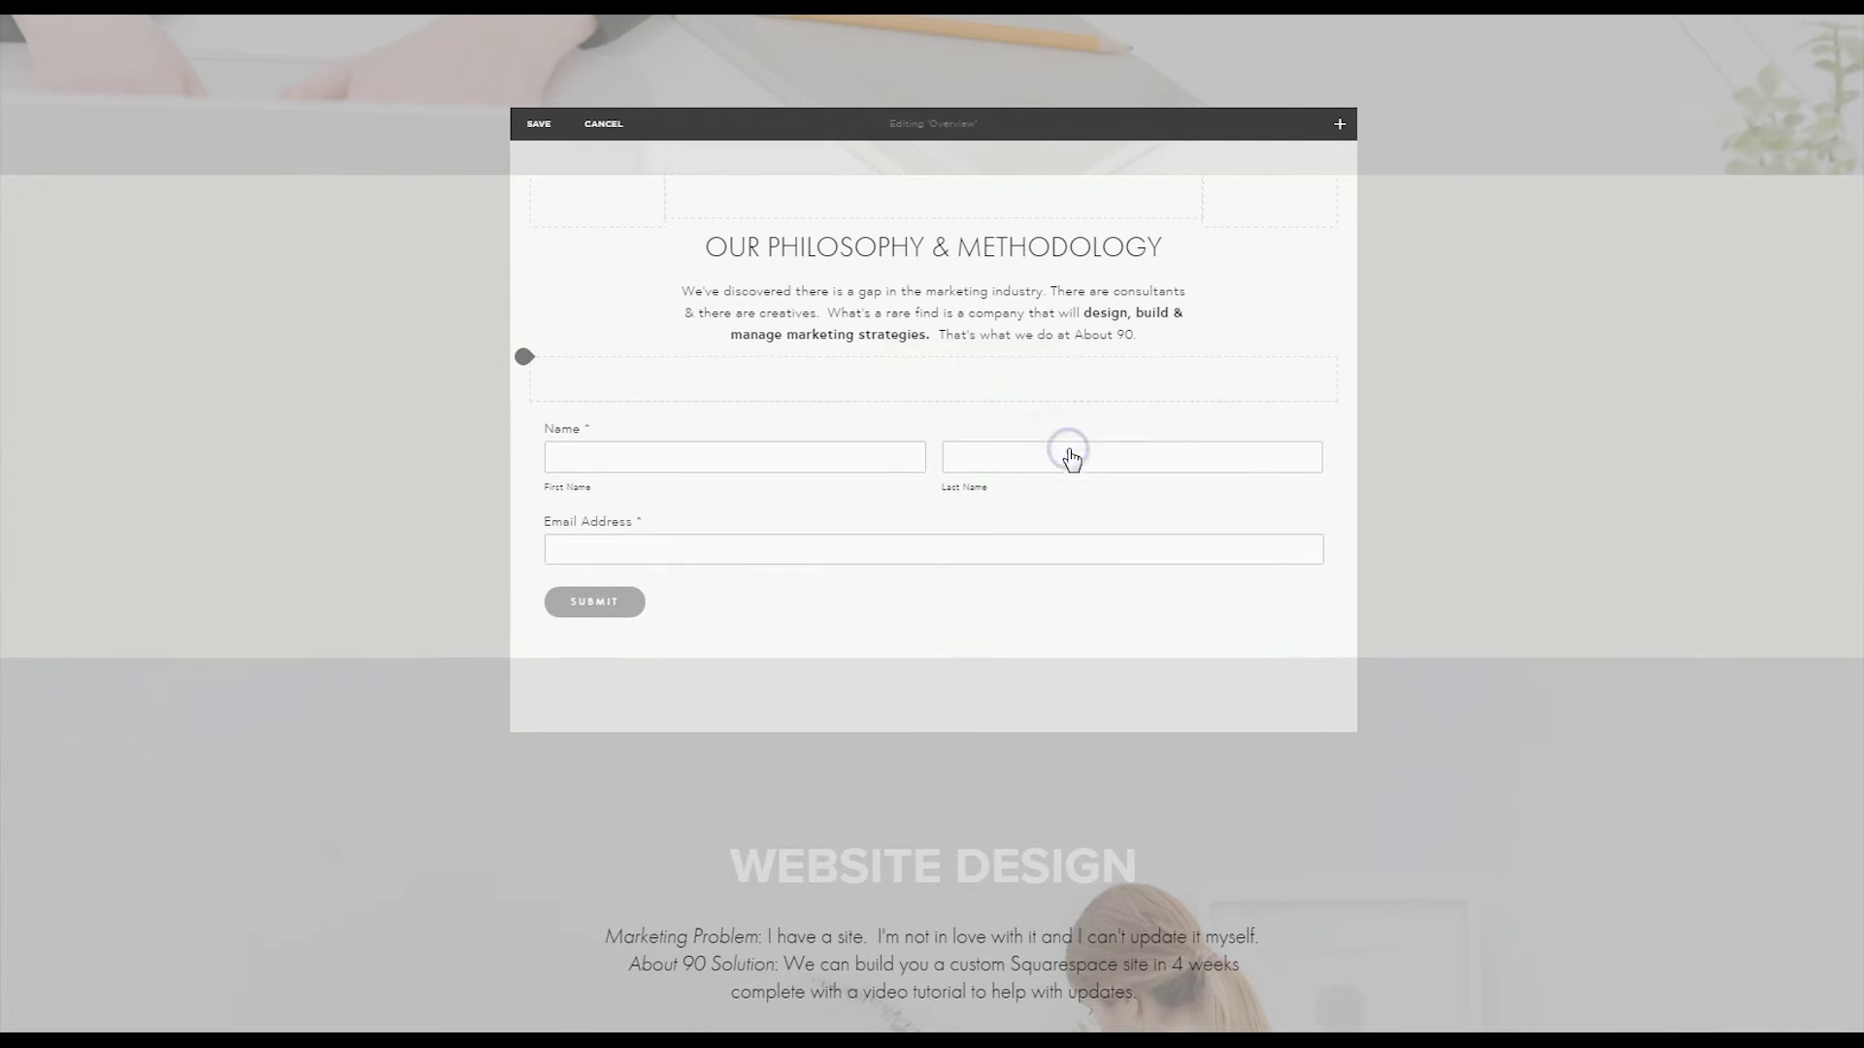
{"action": "left_click", "coordinate": [535, 128]}
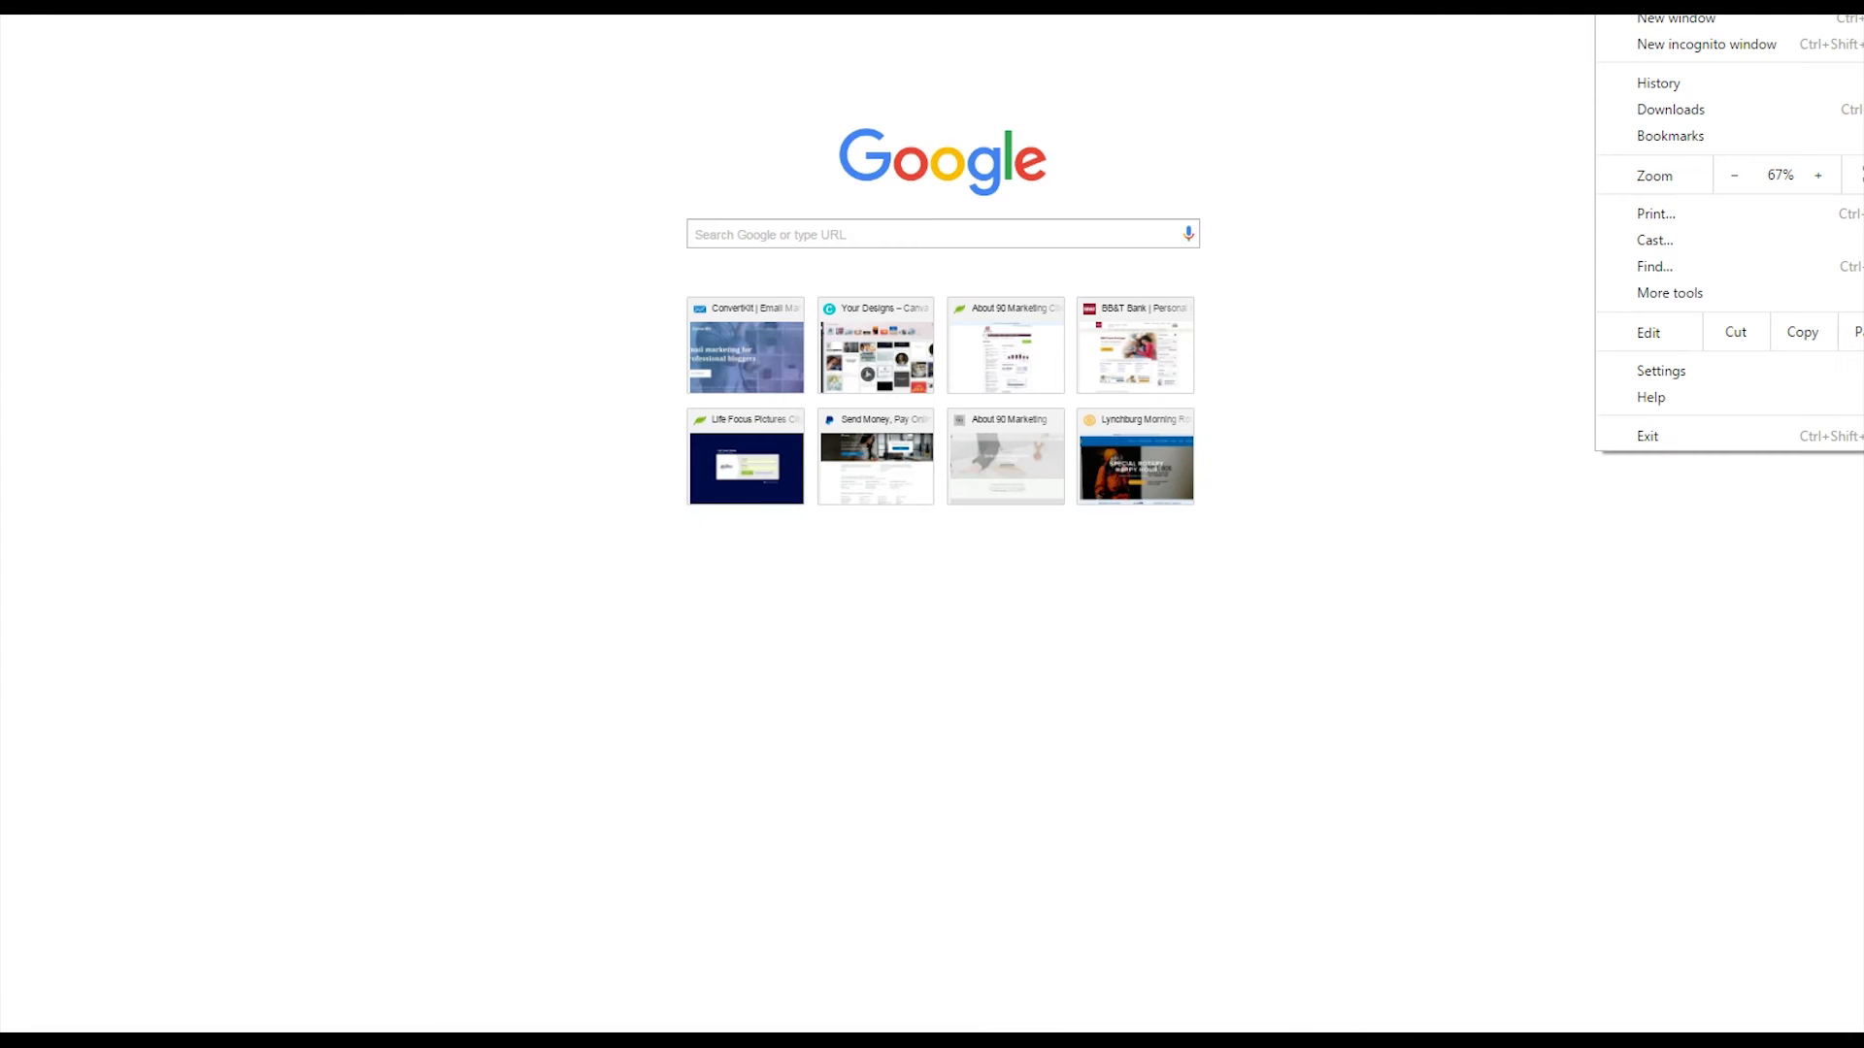
- Load the About 90 site in a new incognito window
{"action": "left_click", "coordinate": [1751, 44]}
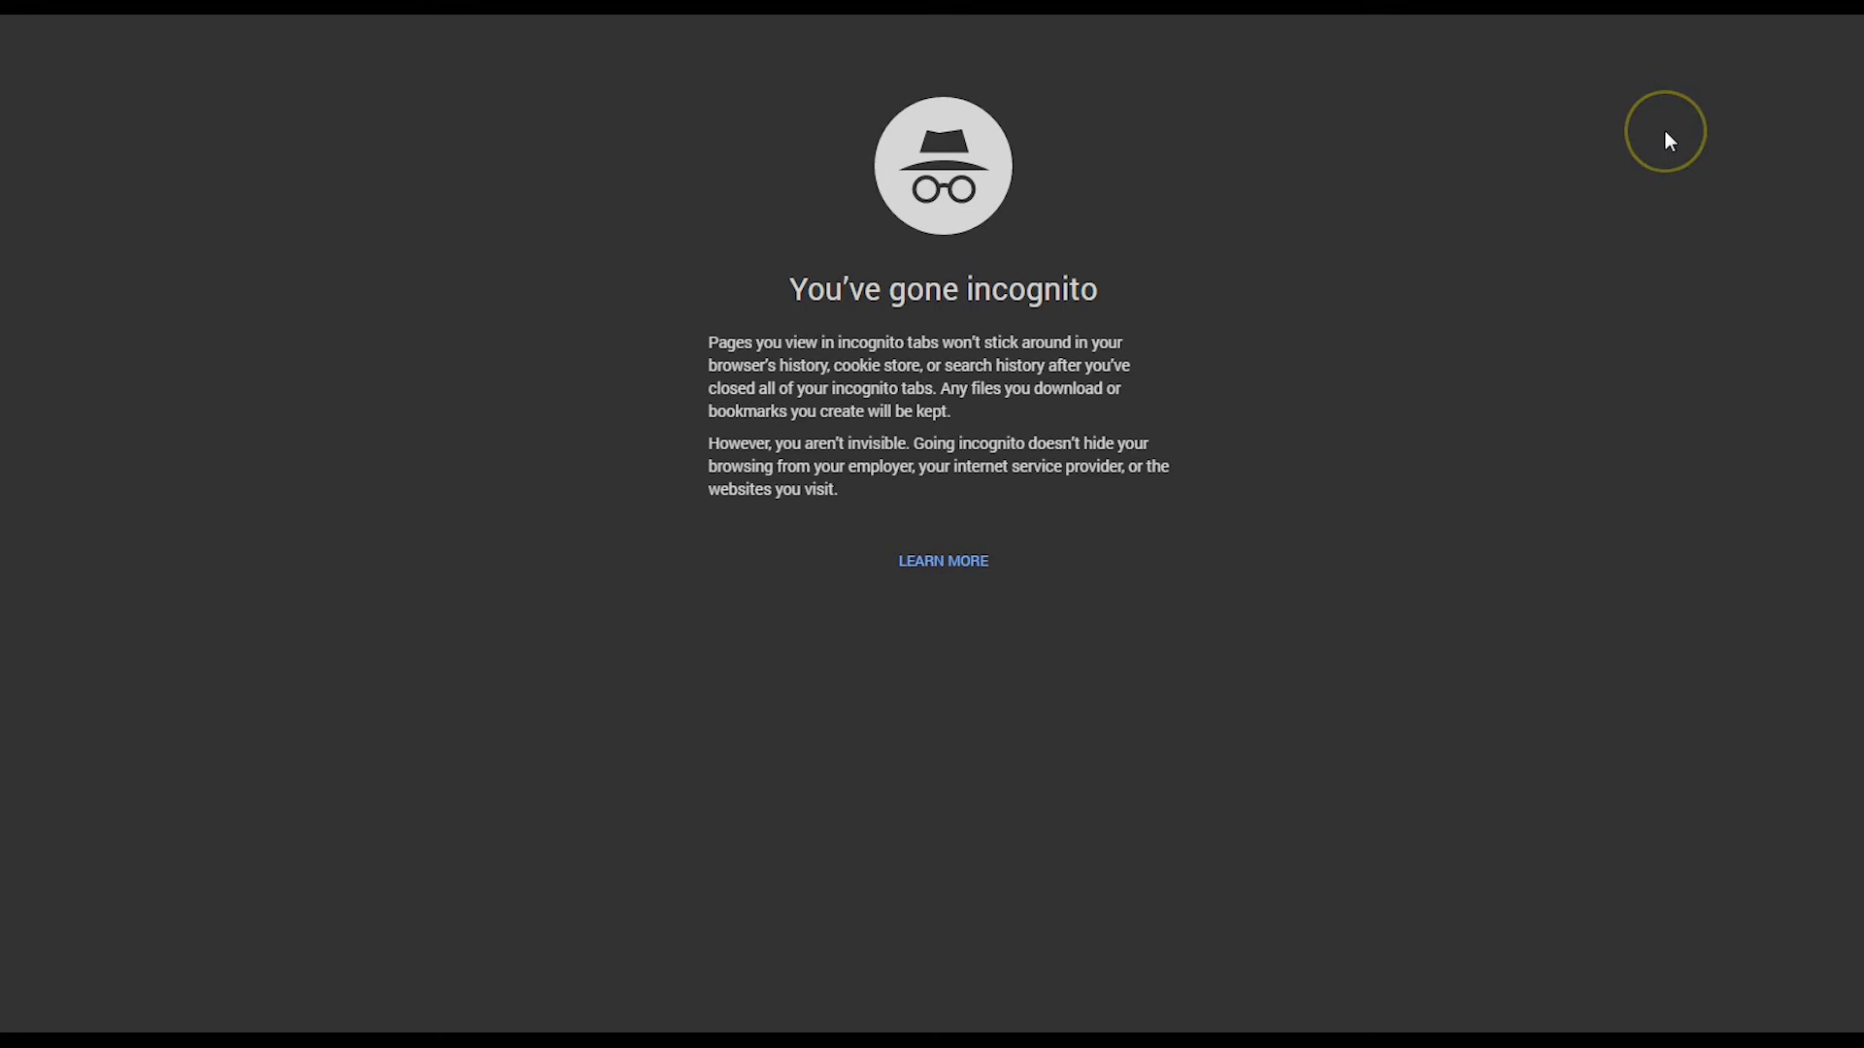
{"action": "type", "text": "about"}
{"action": "key", "text": "Return"}
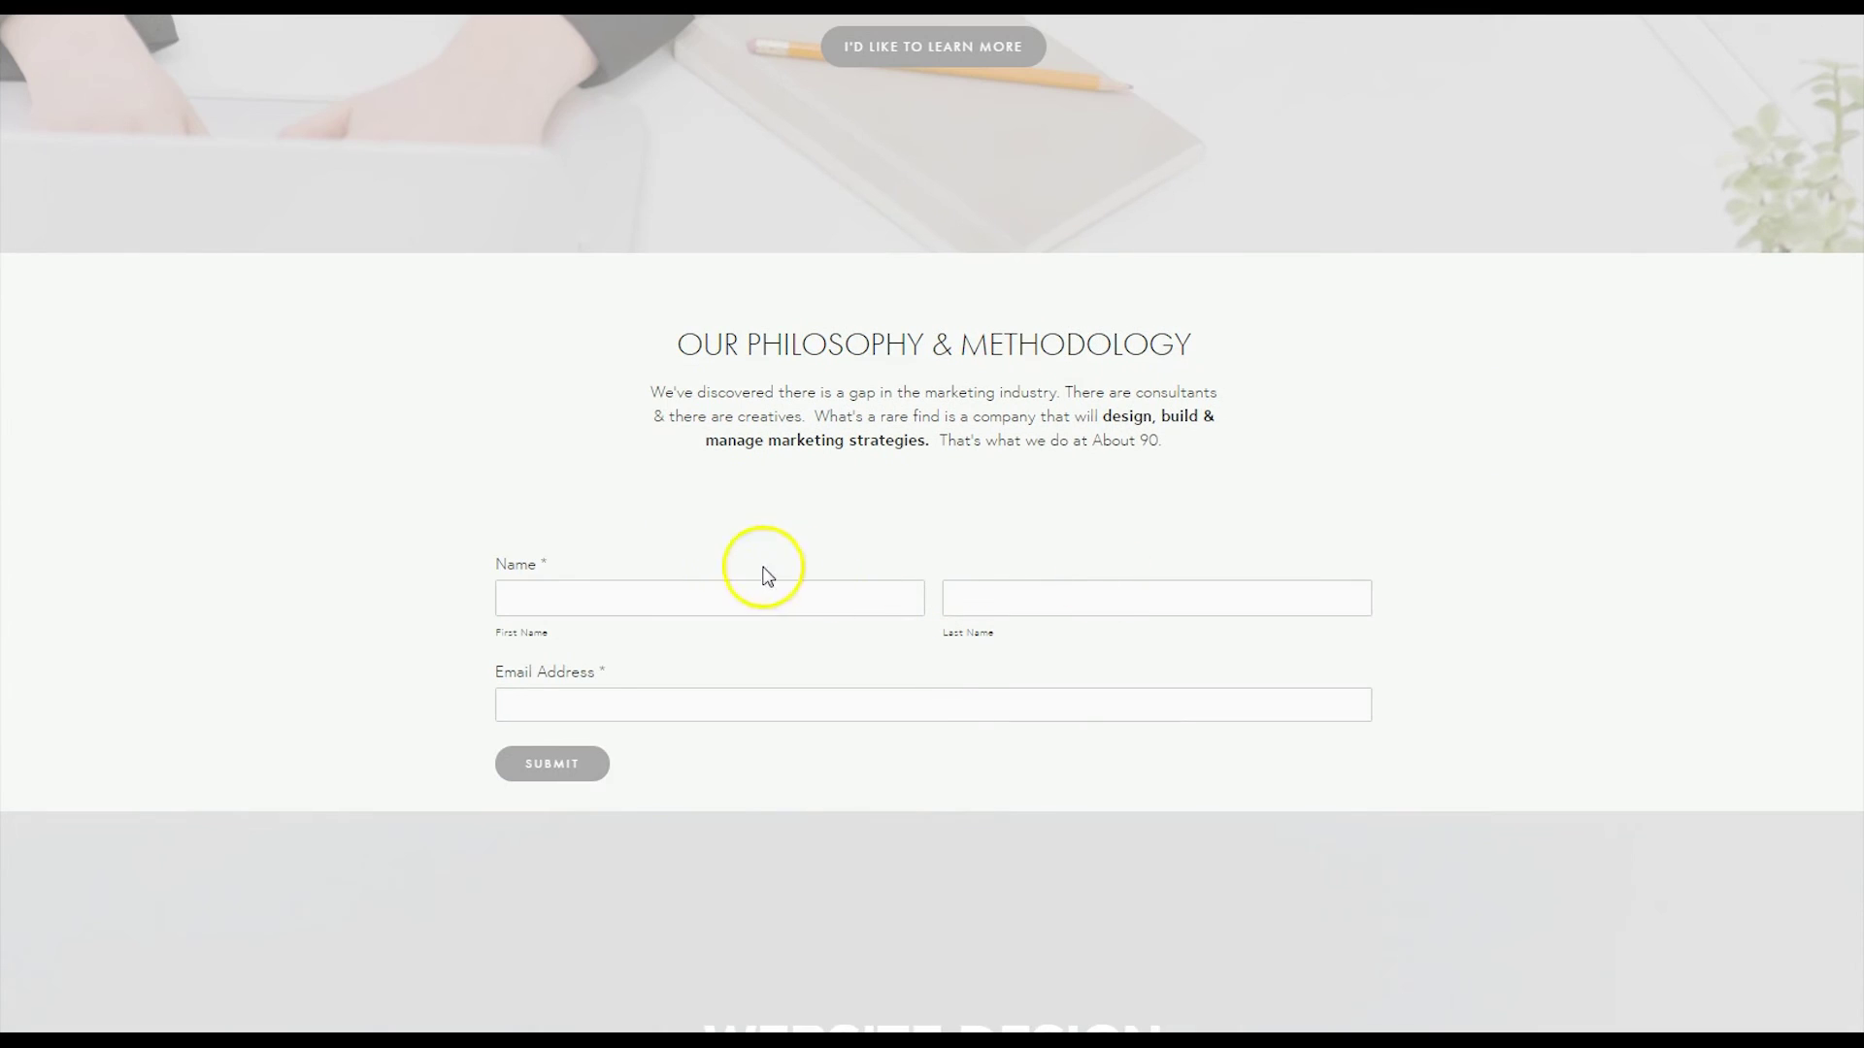
- Fill the form with a sample first name, last name and autofilled e-mail, then submit
{"action": "left_click", "coordinate": [726, 596]}
{"action": "type", "text": "L"}
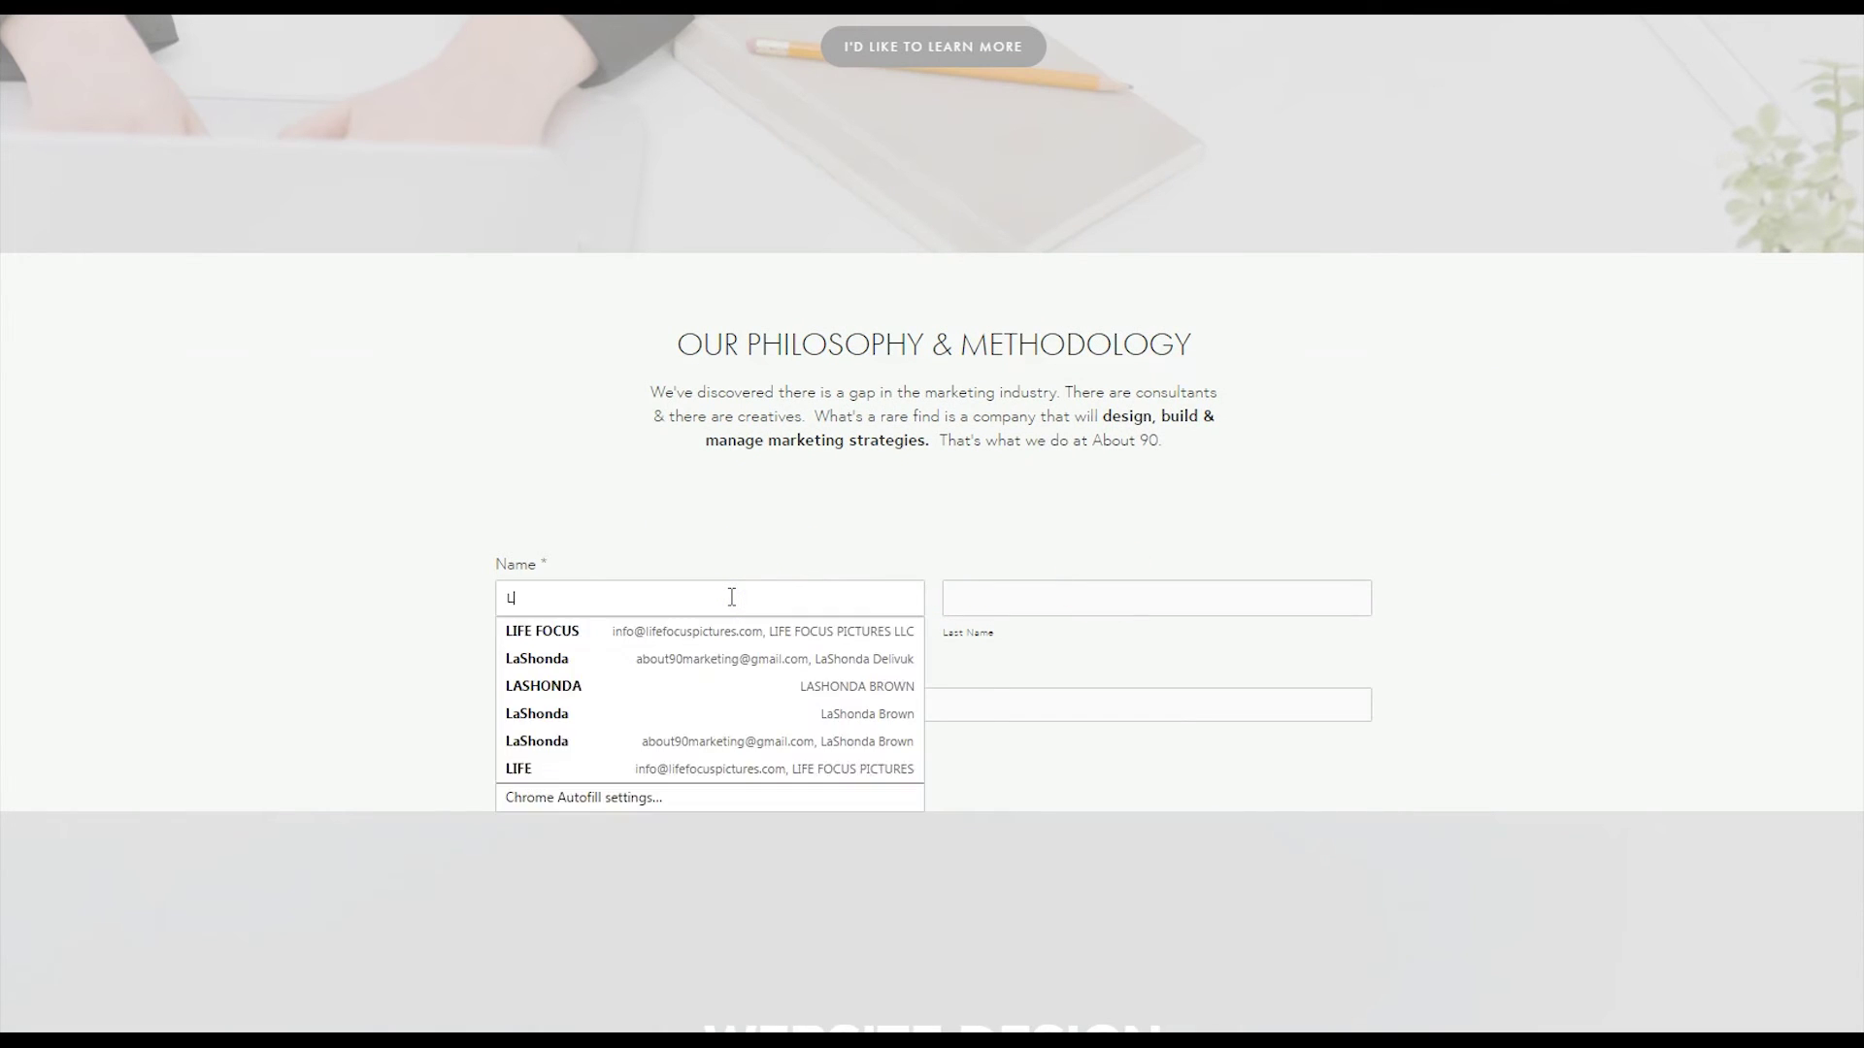
{"action": "type", "text": "aShonda"}
{"action": "key", "text": "Tab"}
{"action": "type", "text": "Brown"}
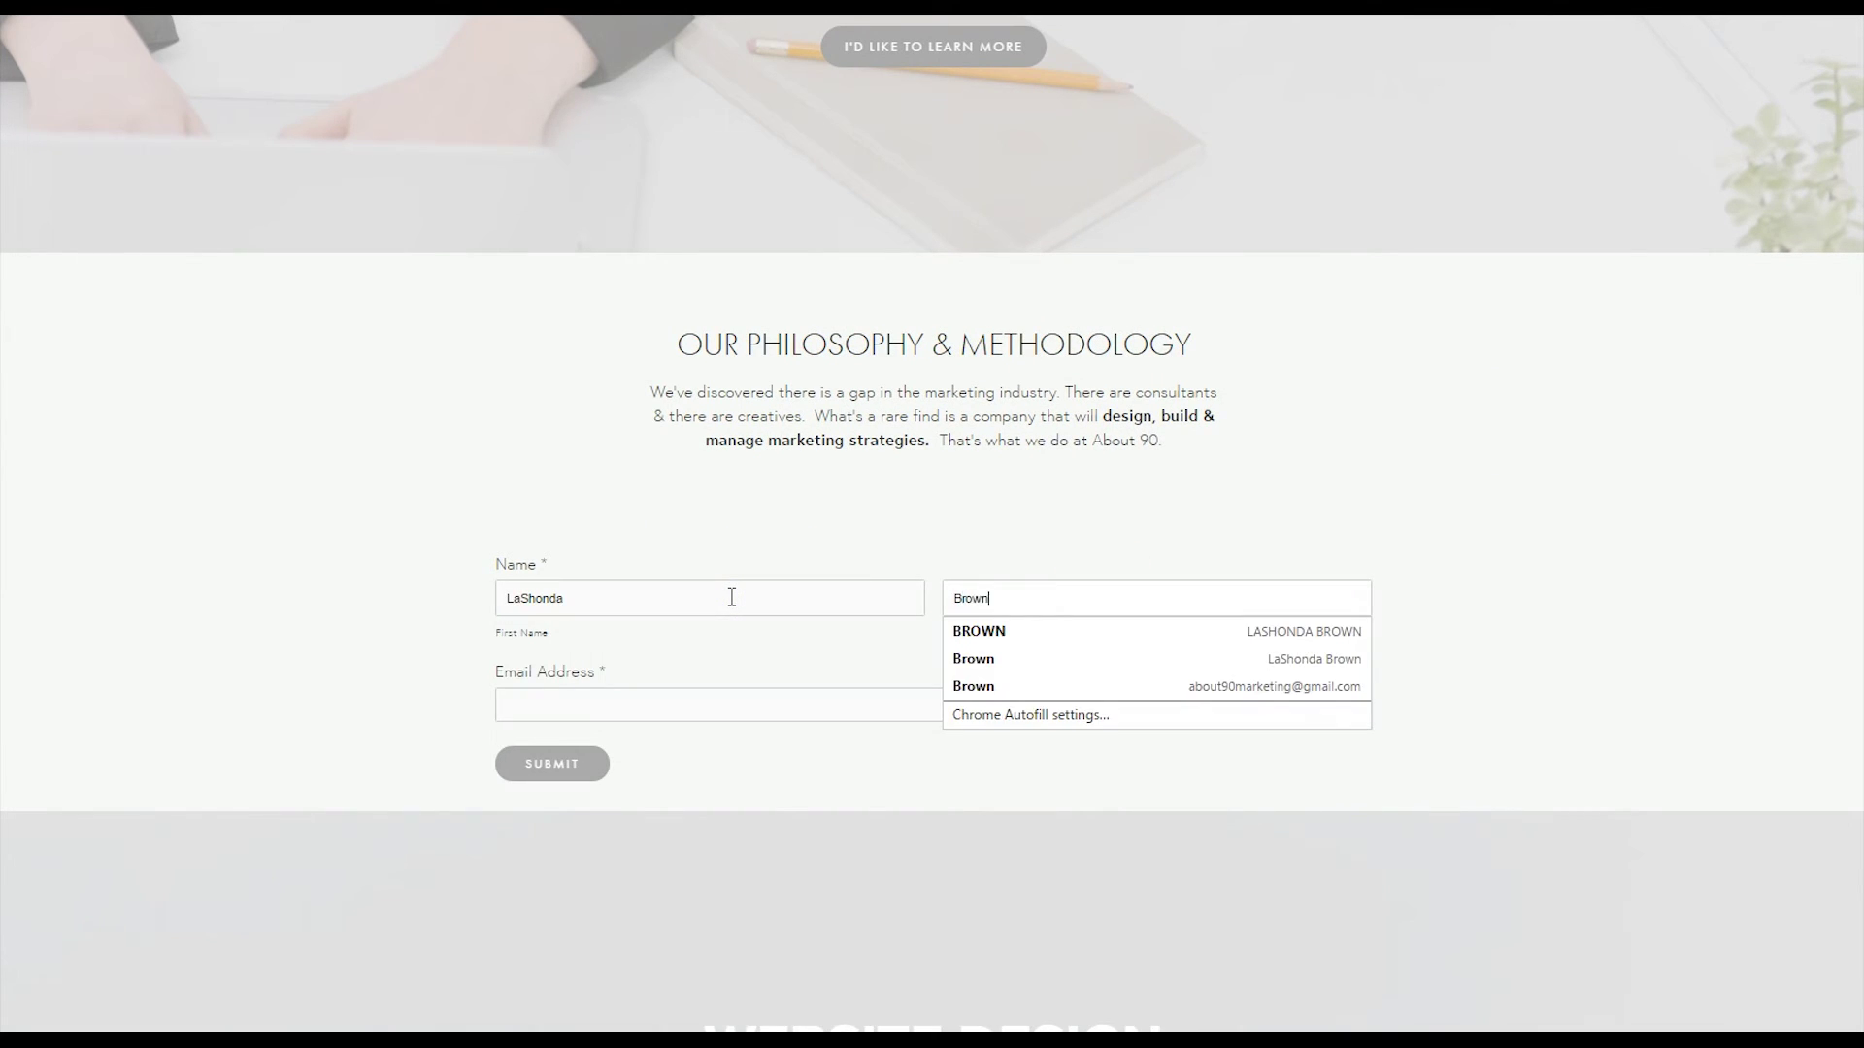
{"action": "key", "text": "Tab"}
{"action": "type", "text": "abou"}
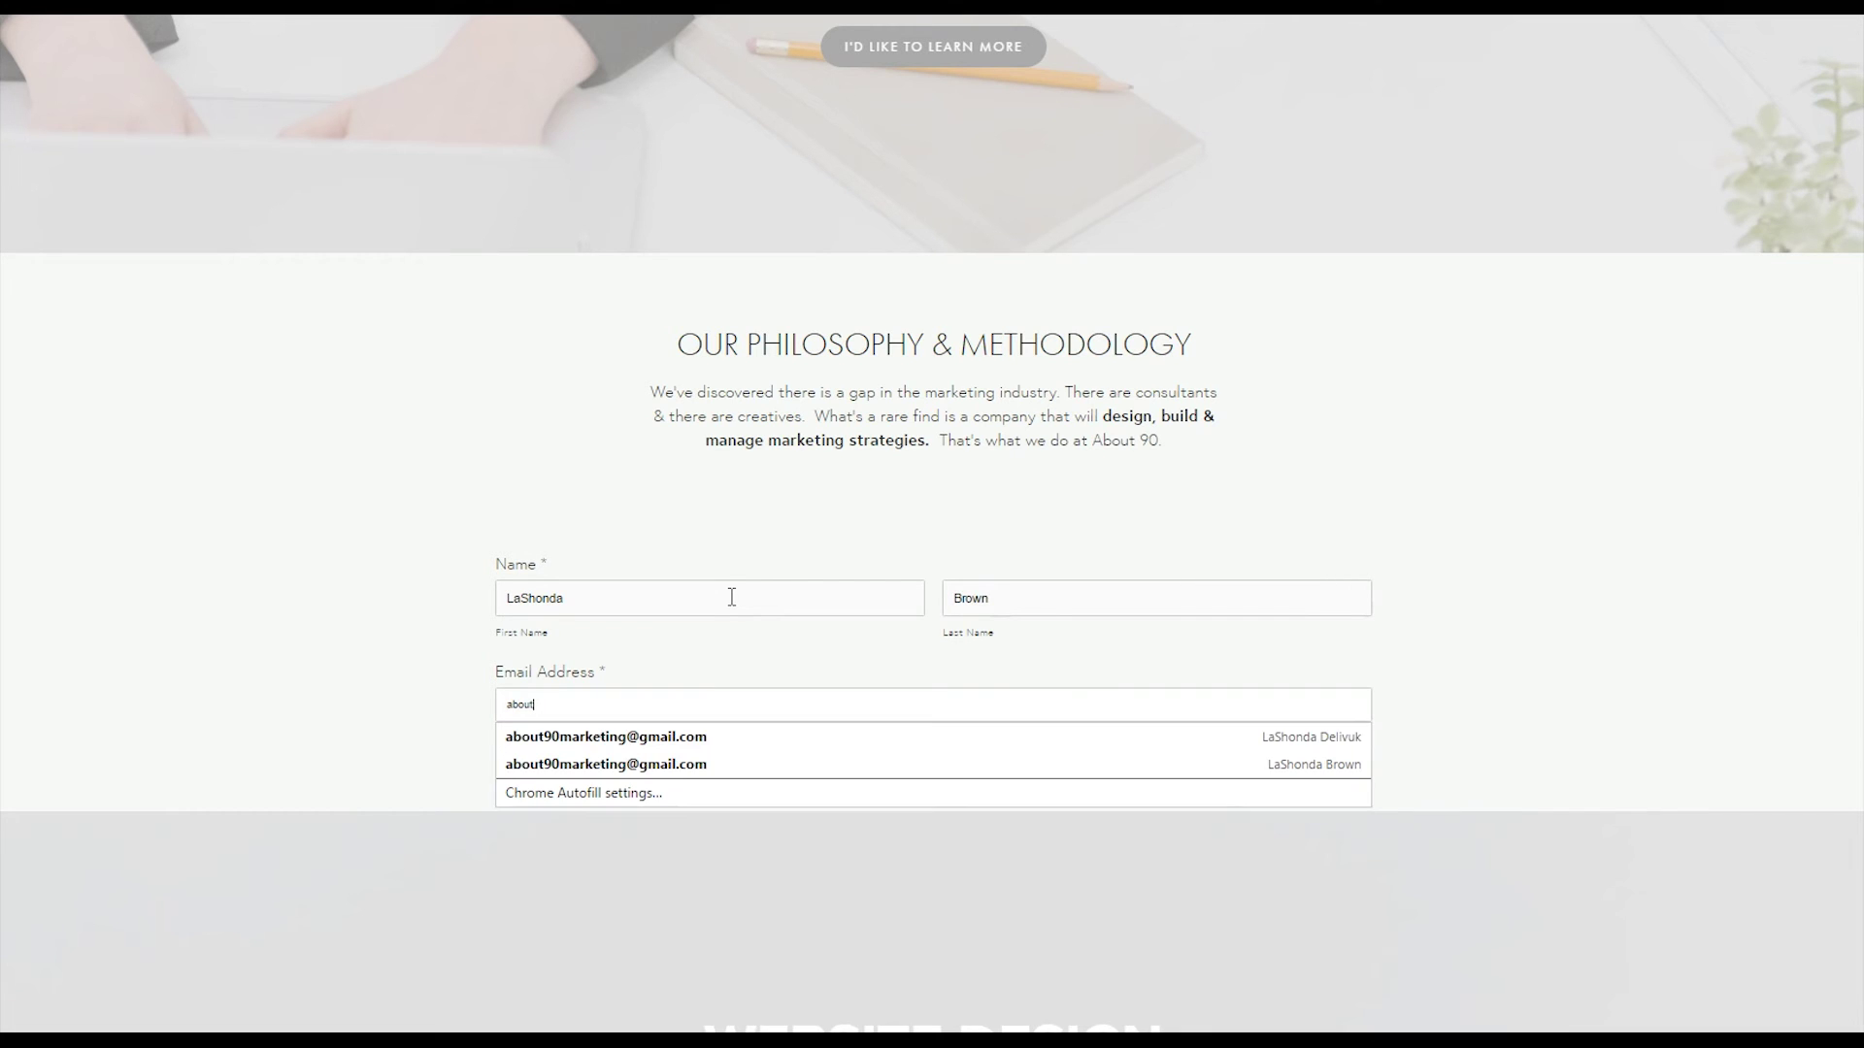
{"action": "key", "text": "Down"}
{"action": "key", "text": "Return"}
{"action": "left_click", "coordinate": [552, 763]}
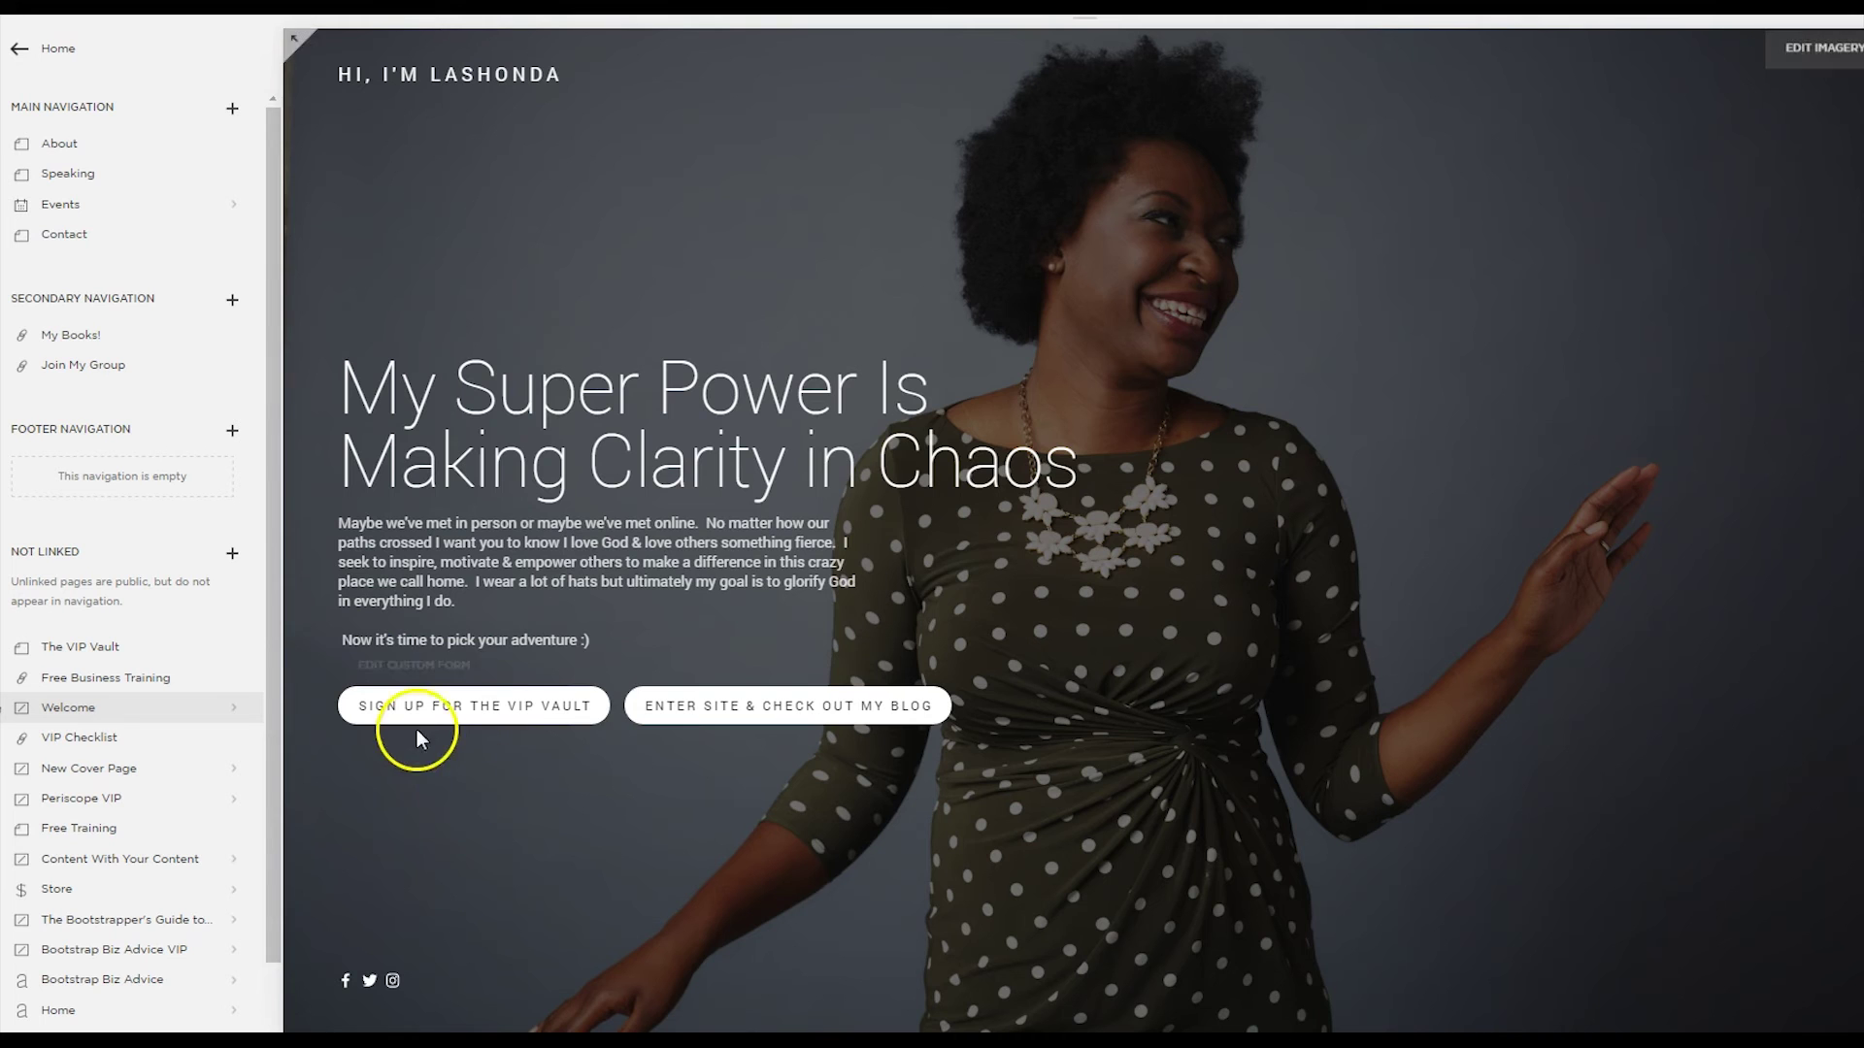
- Check the Welcome cover page's custom form, then open its Action settings with the VIP Vault form
{"action": "left_click", "coordinate": [431, 670]}
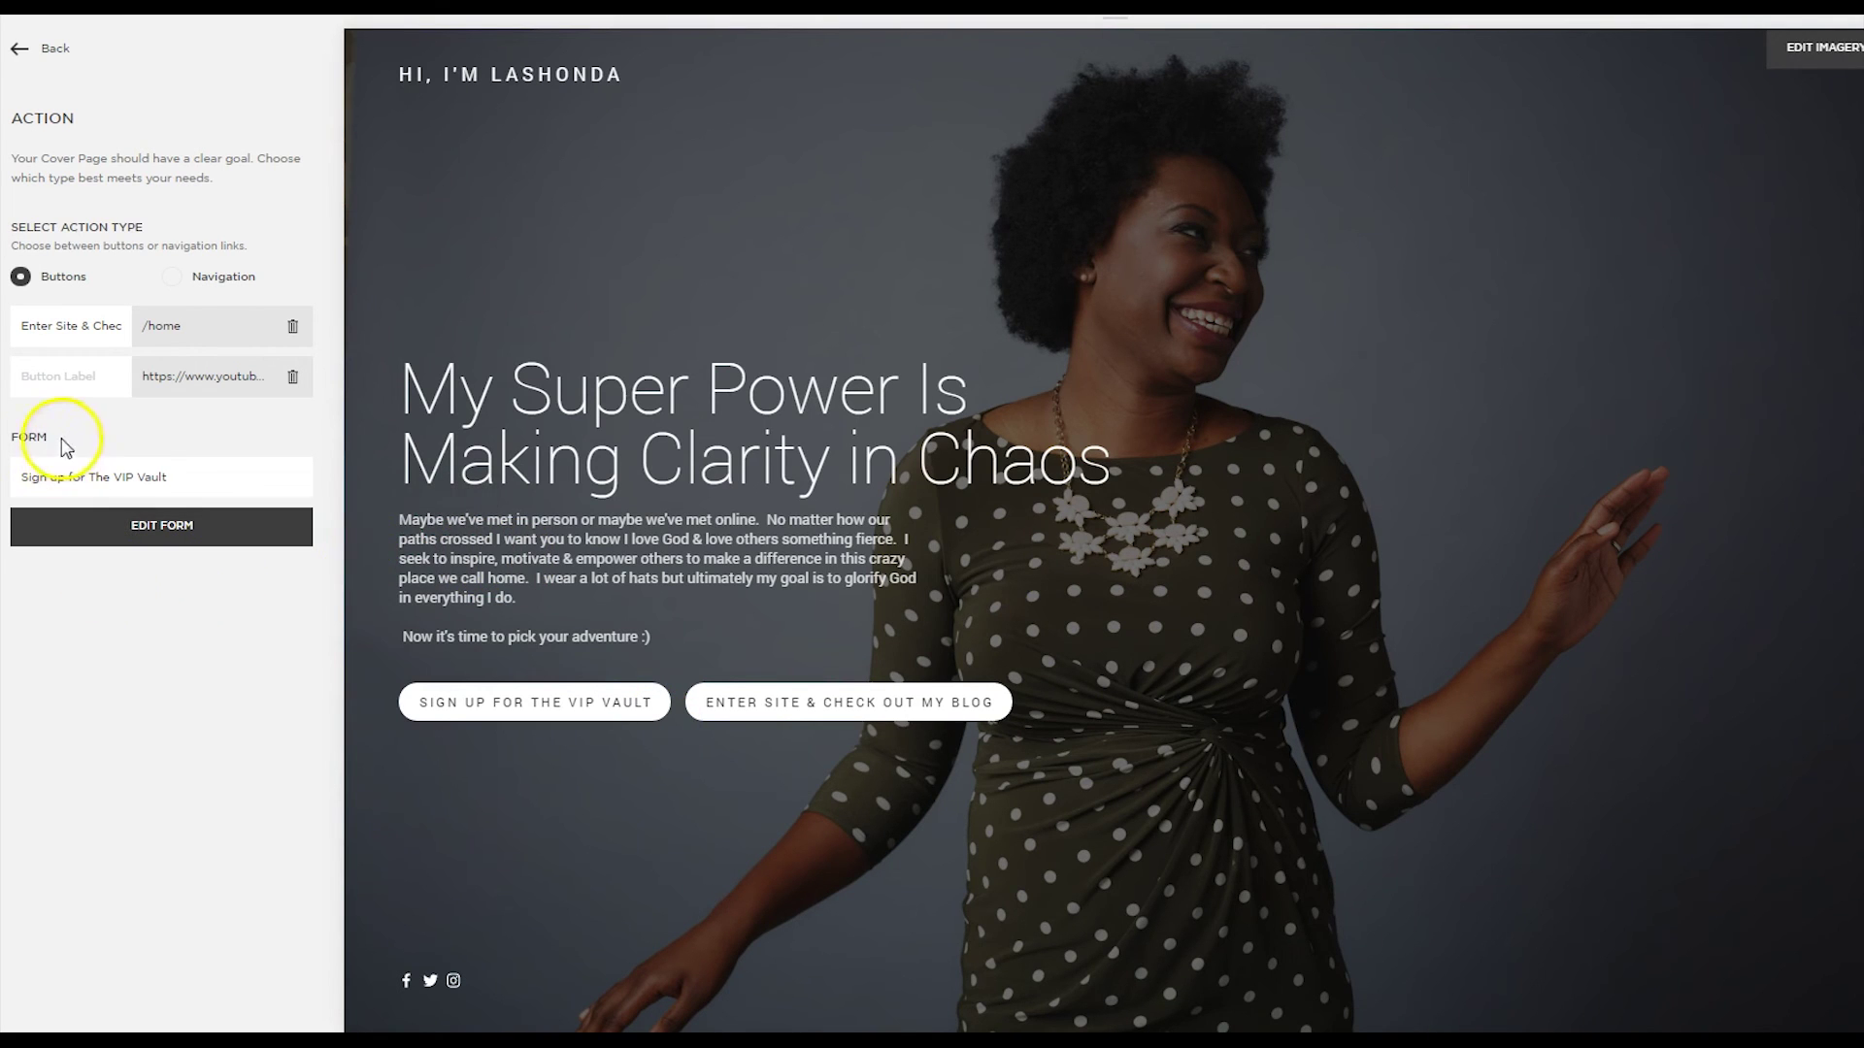
{"action": "left_click", "coordinate": [15, 48]}
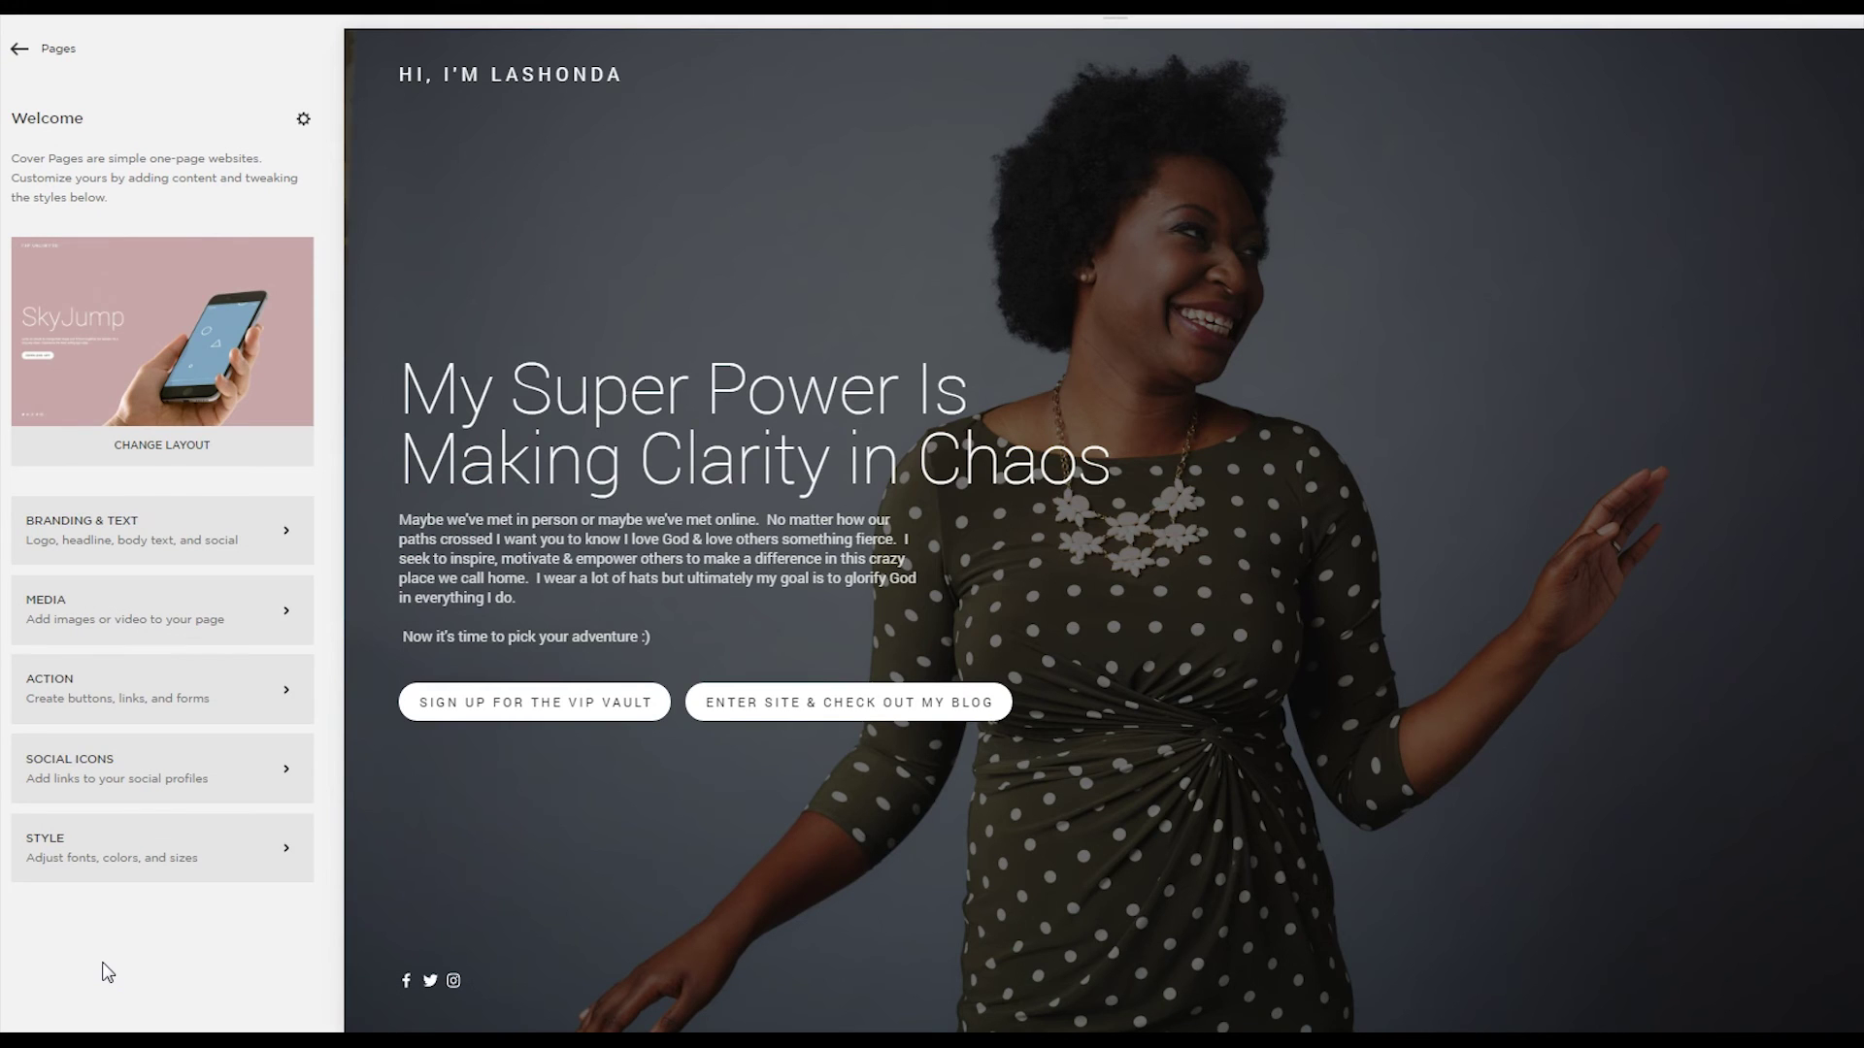
{"action": "left_click", "coordinate": [153, 687]}
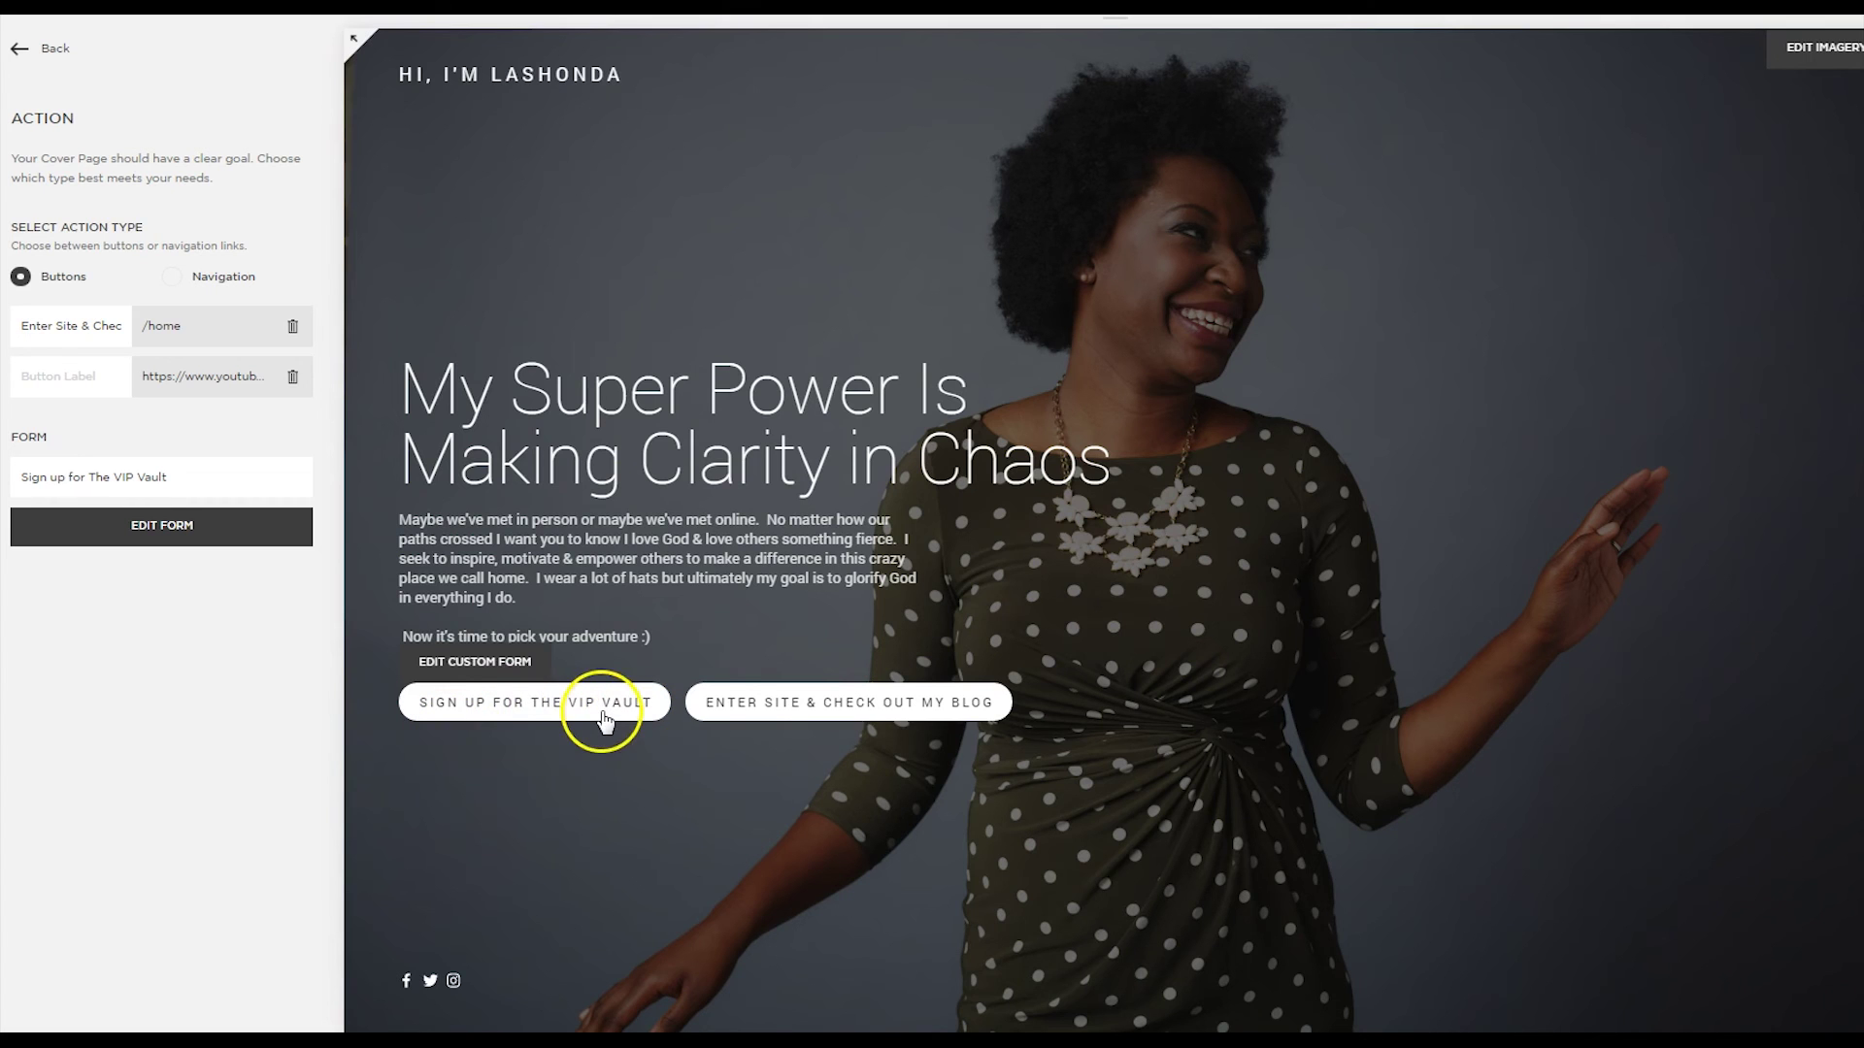
- Paste the redirect script into the VIP Vault form's Post-Submit HTML, swapping Google for the /the-vip-vault URL
{"action": "left_click", "coordinate": [199, 534]}
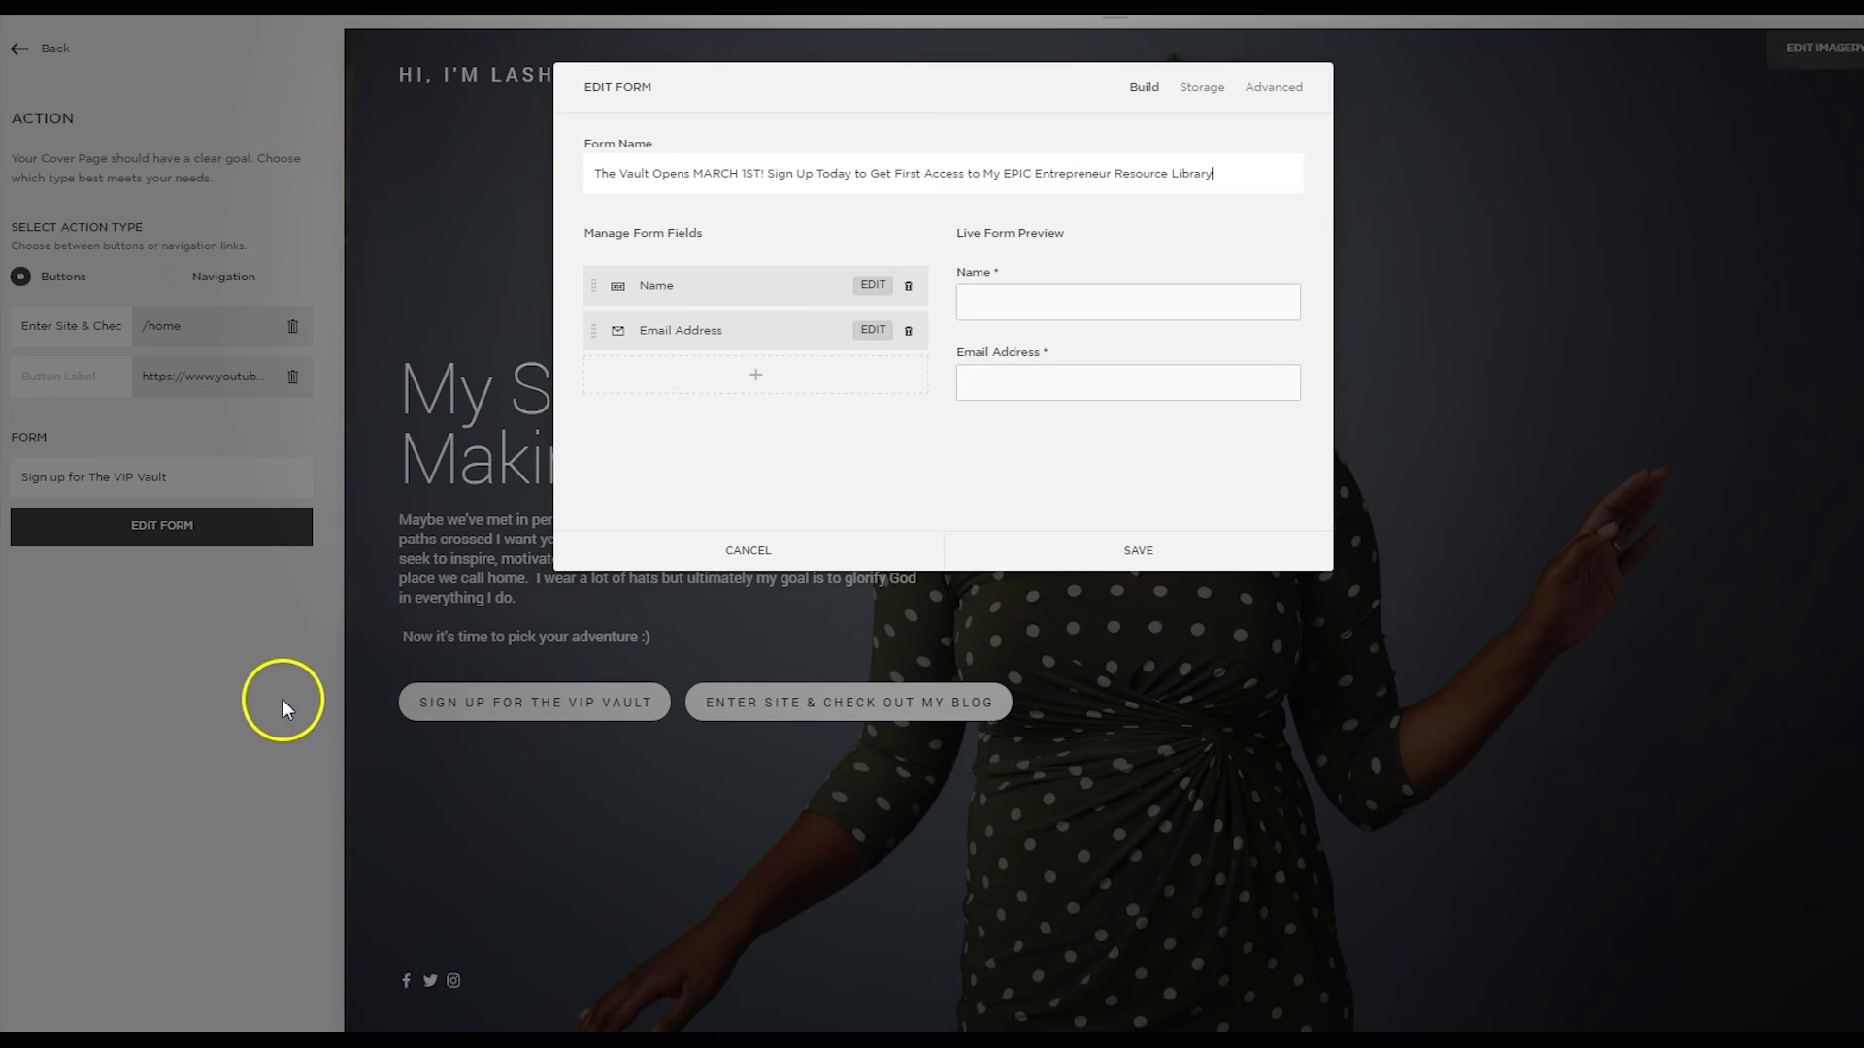
{"action": "left_click", "coordinate": [1276, 89]}
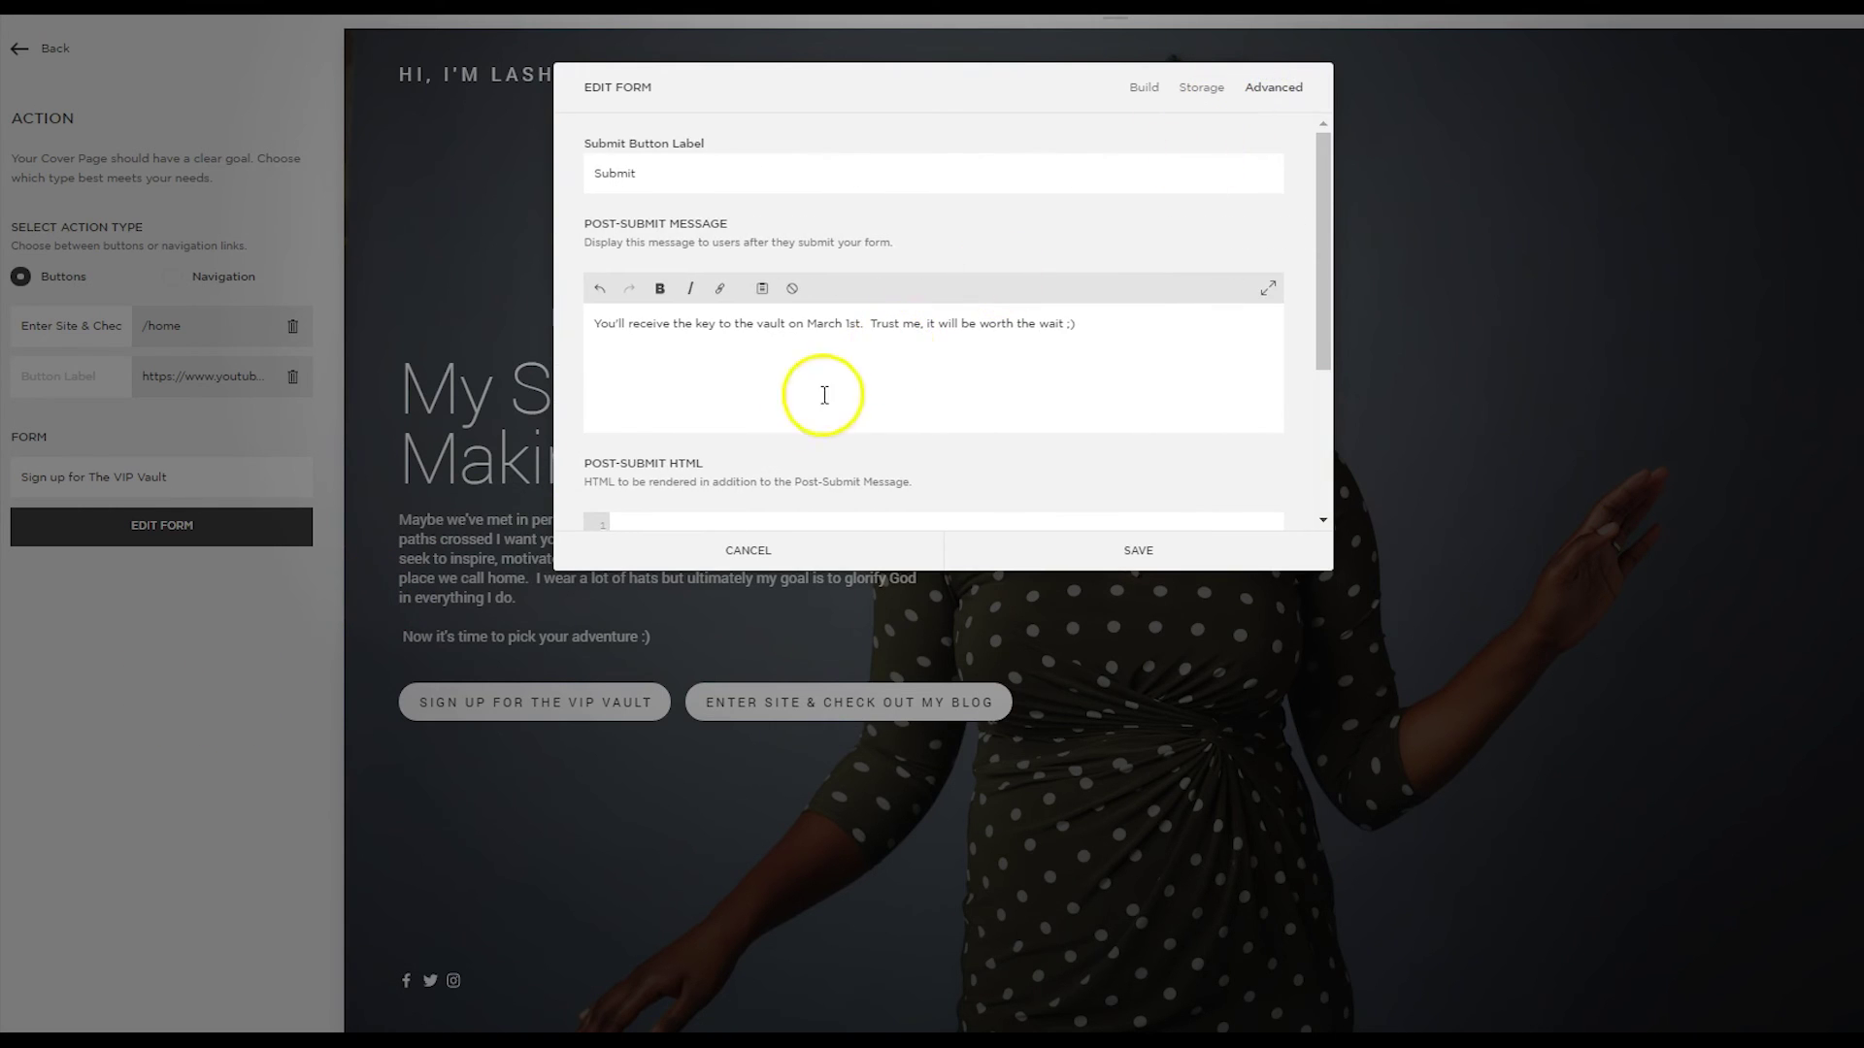
{"action": "scroll", "coordinate": [786, 409], "scroll_direction": "down", "scroll_amount": 1}
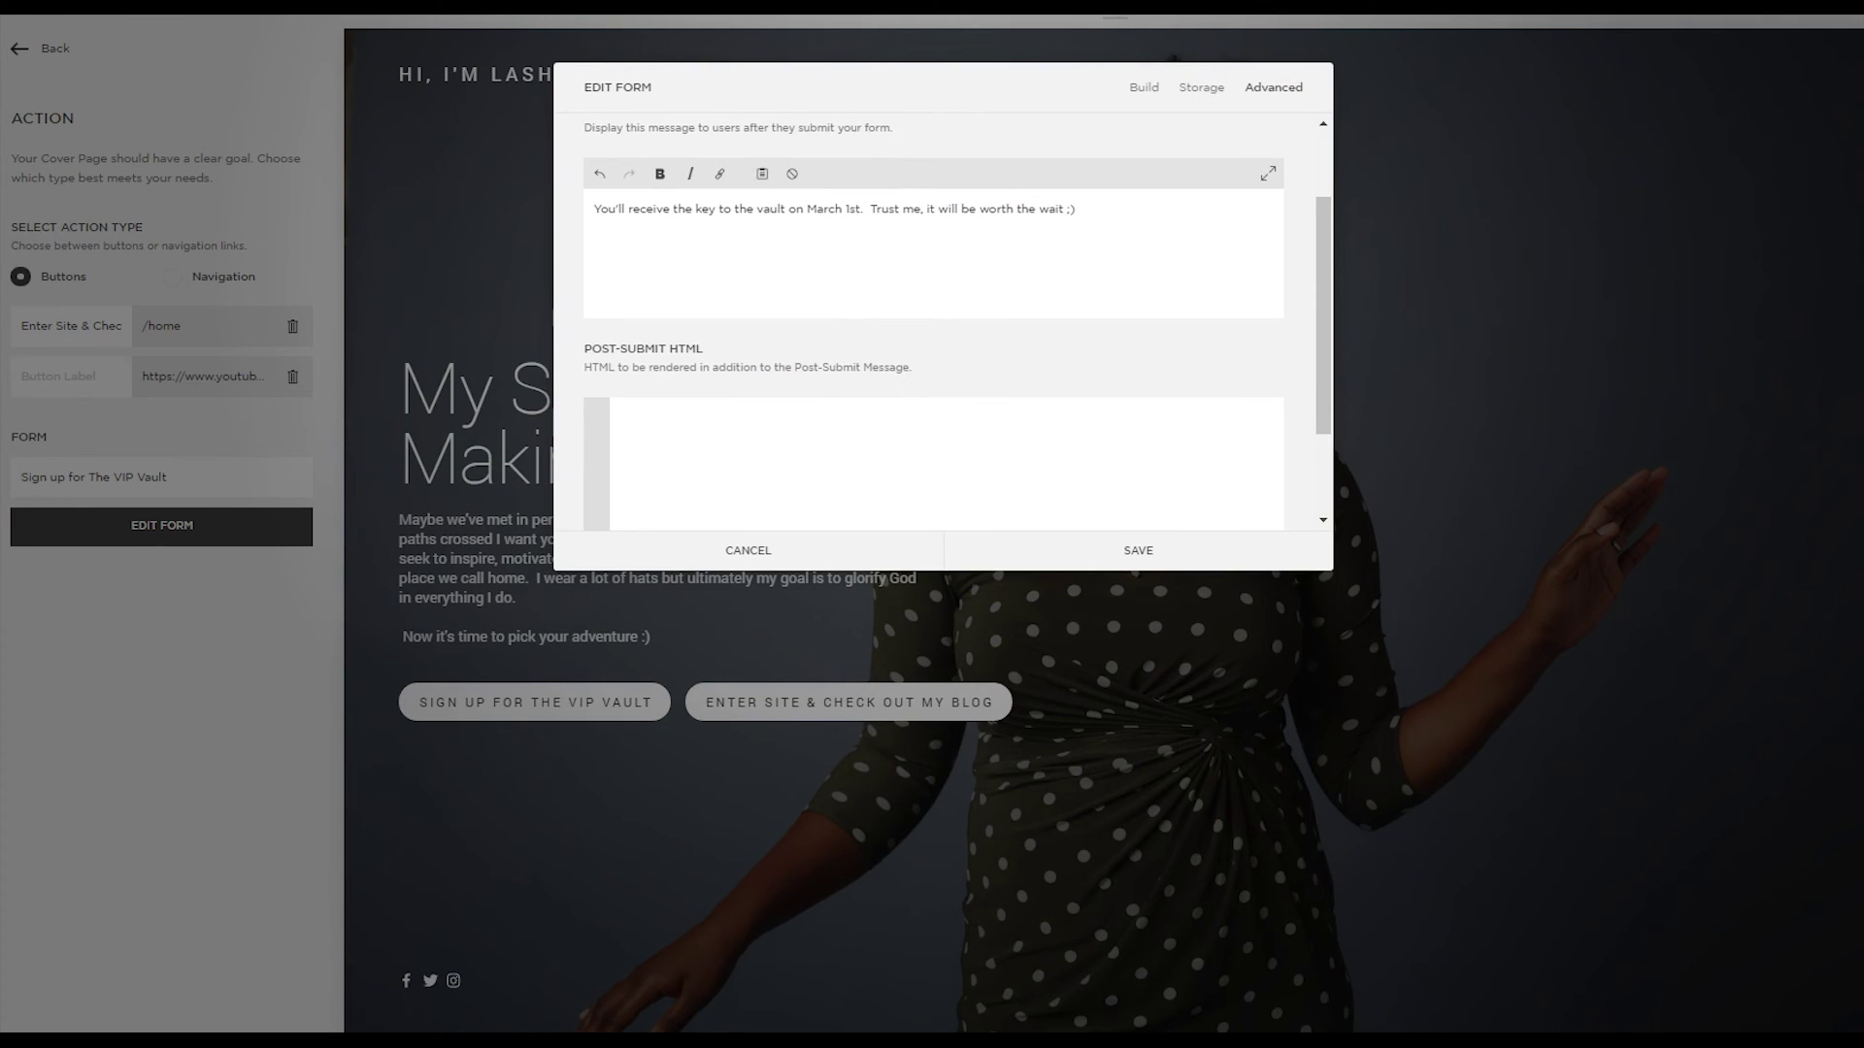
{"action": "left_click", "coordinate": [678, 415]}
{"action": "key", "text": "ctrl+v"}
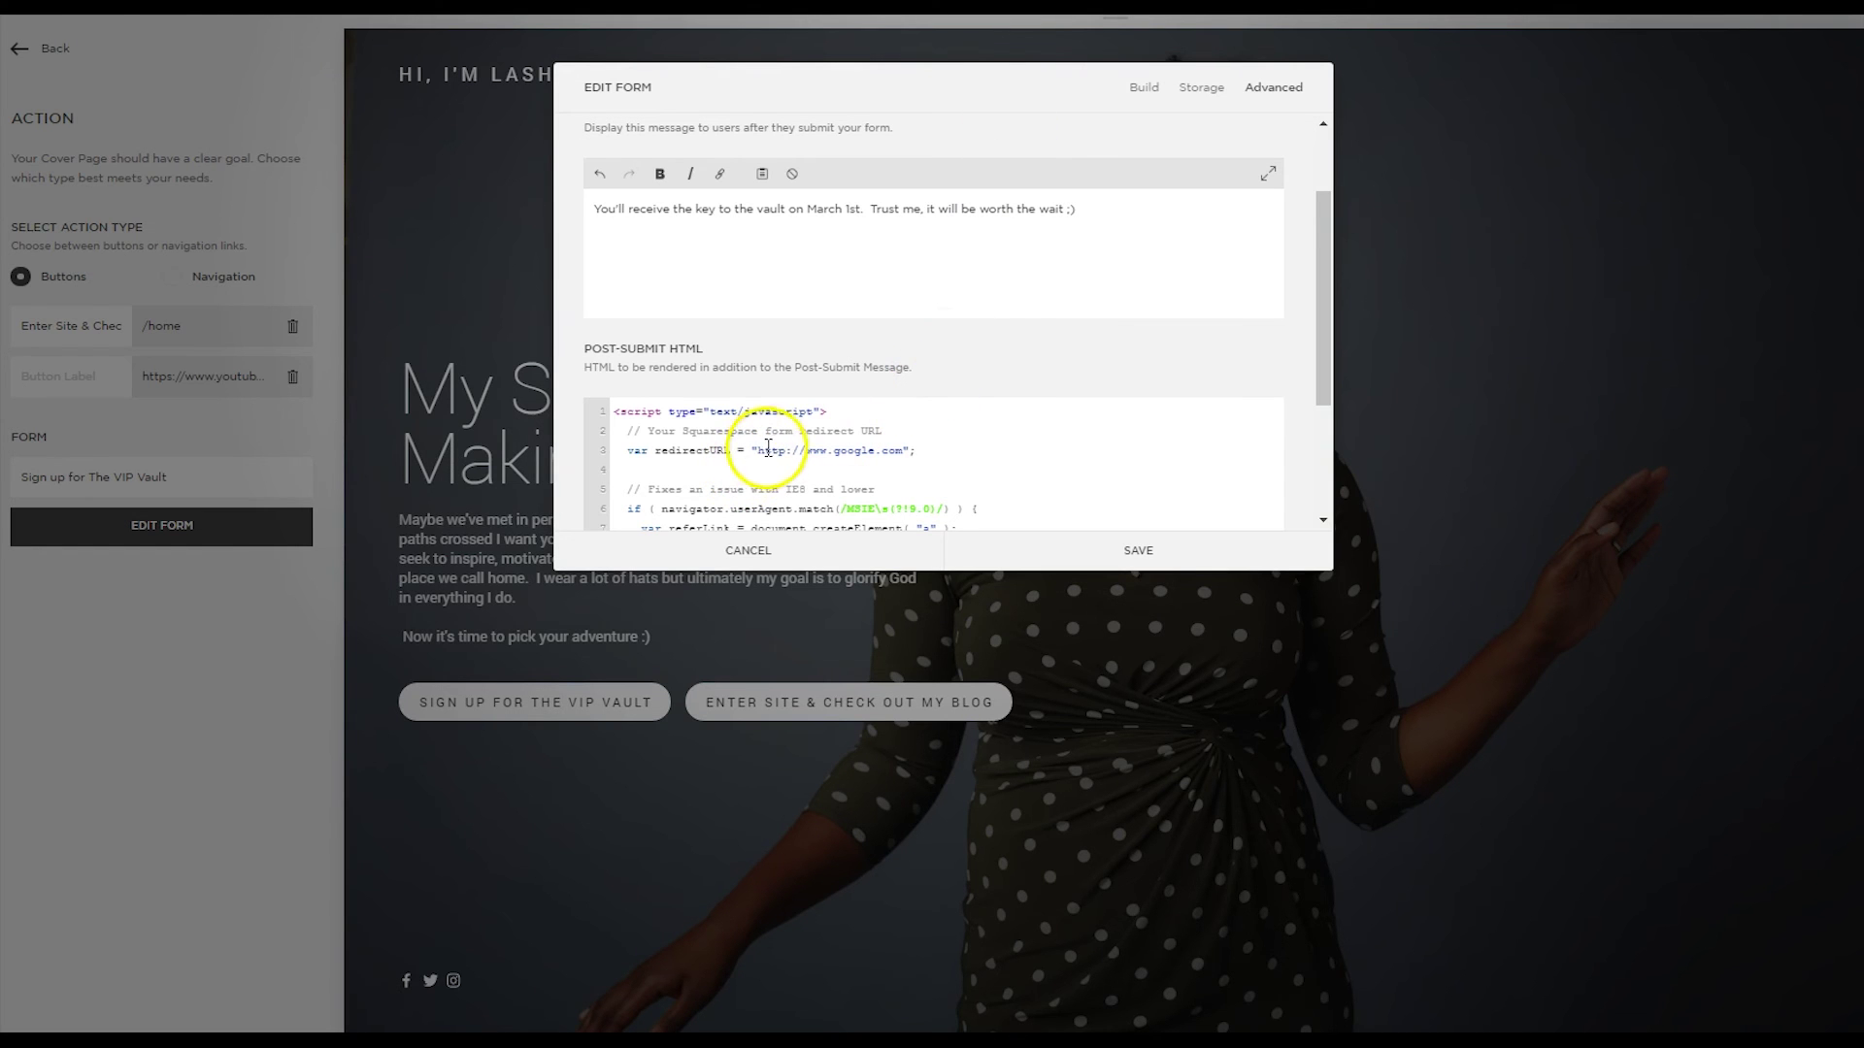
{"action": "left_click_drag", "start_coordinate": [759, 449], "coordinate": [903, 455]}
{"action": "type", "text": "https://www.lashondabrown.com/the-vip-vault"}
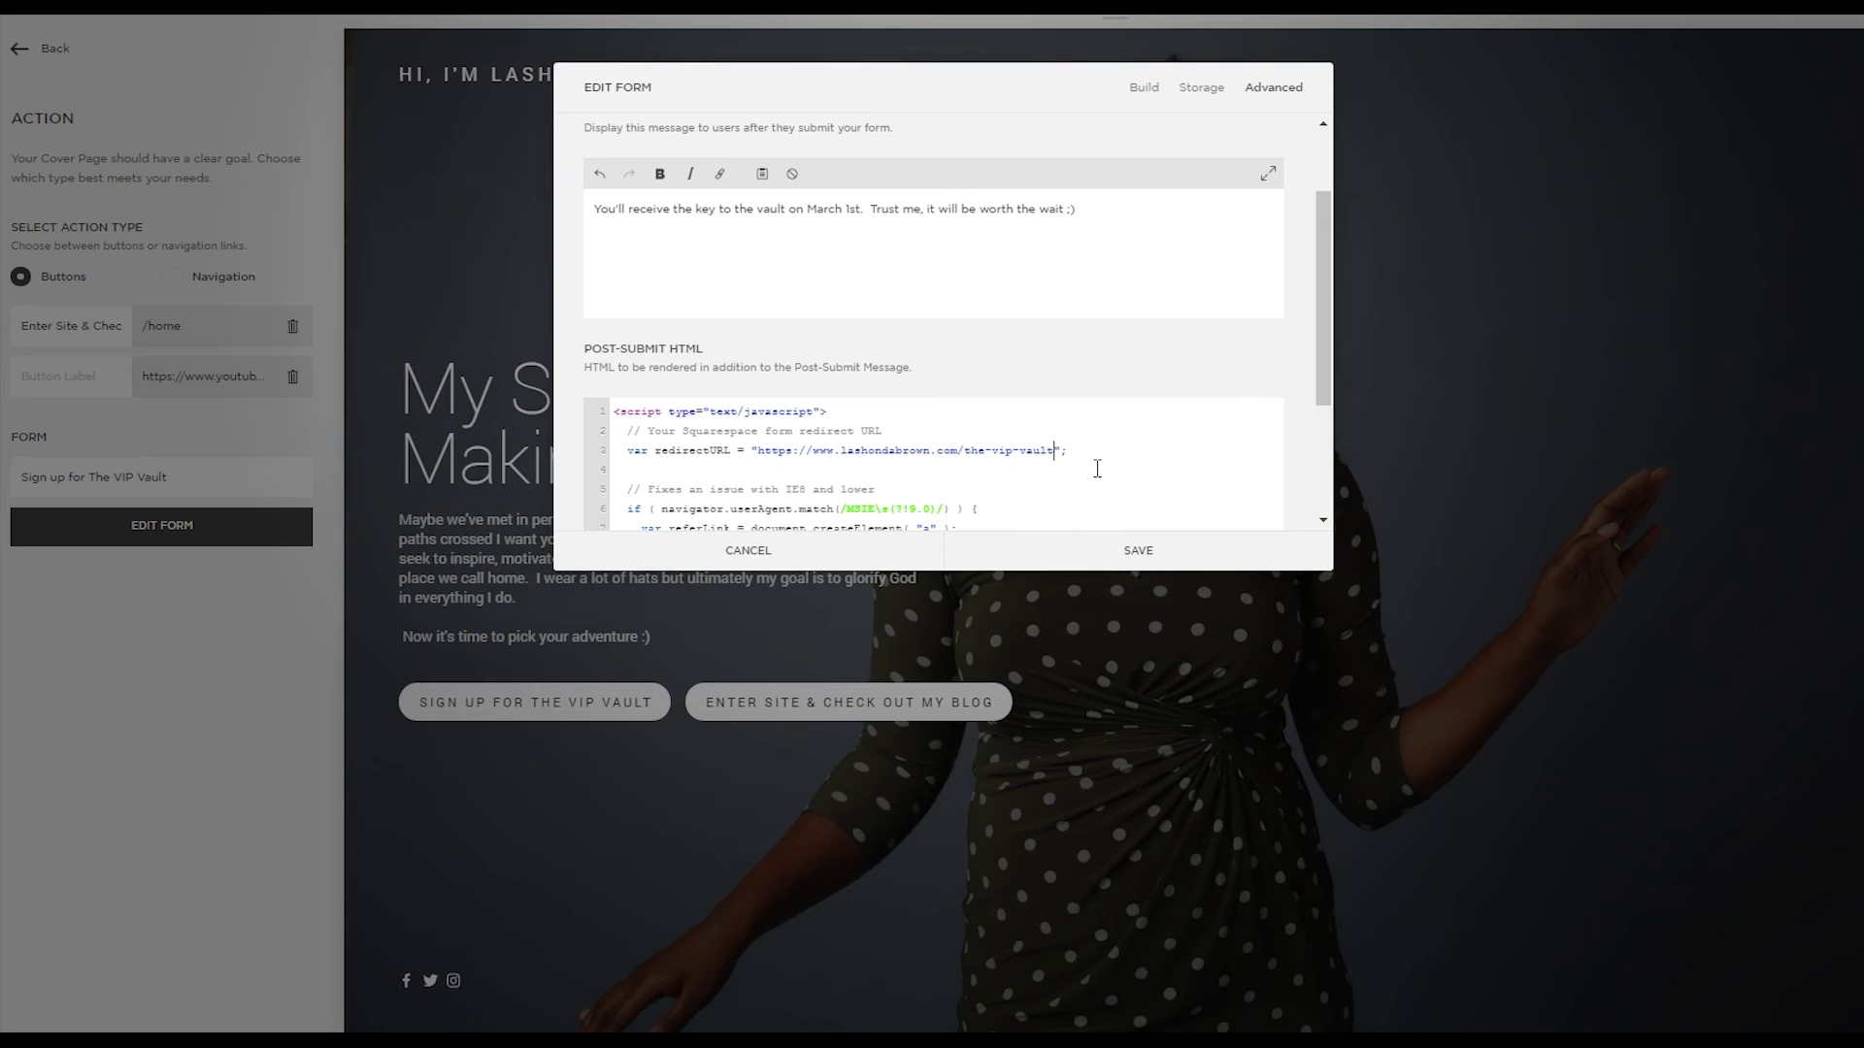
- Save the VIP Vault form with its new redirect code
{"action": "left_click", "coordinate": [1138, 551]}
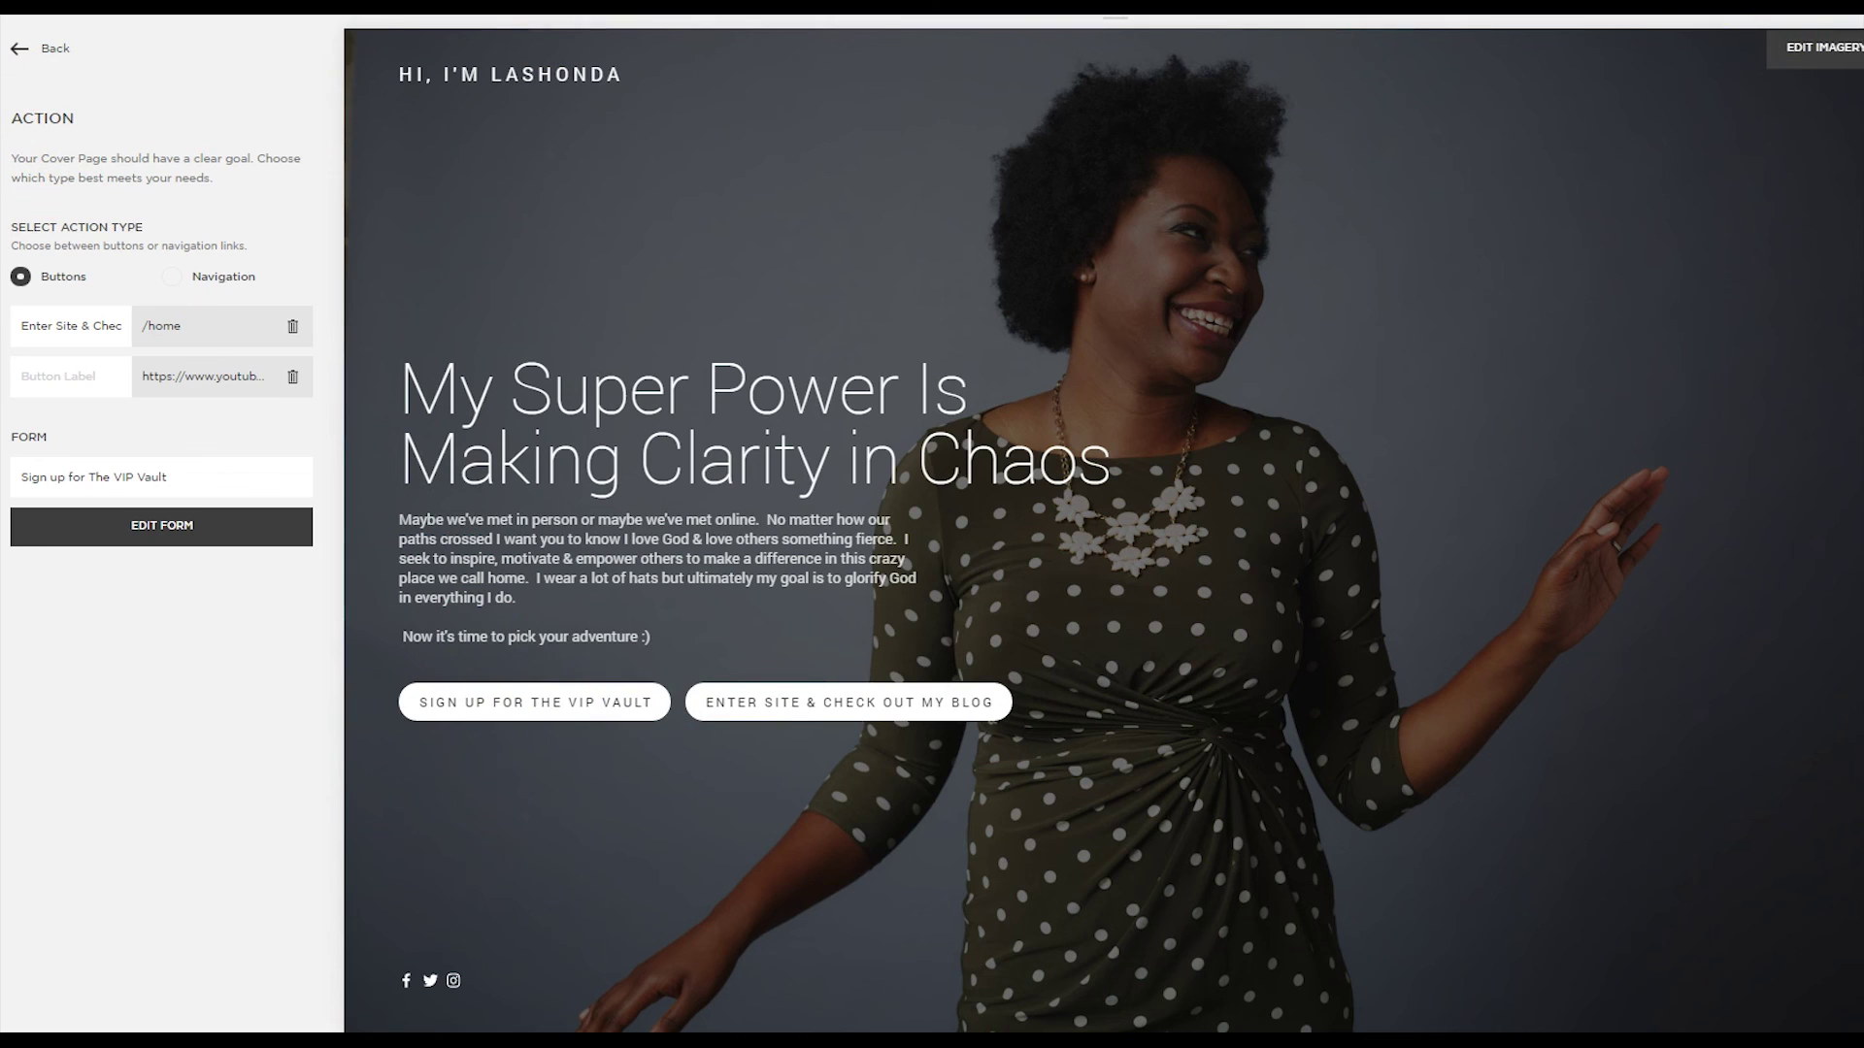
{"action": "key", "text": "alt+f"}
- In a private window, submit the live VIP Vault sign-up with a sample name and e-mail address
{"action": "left_click", "coordinate": [1747, 43]}
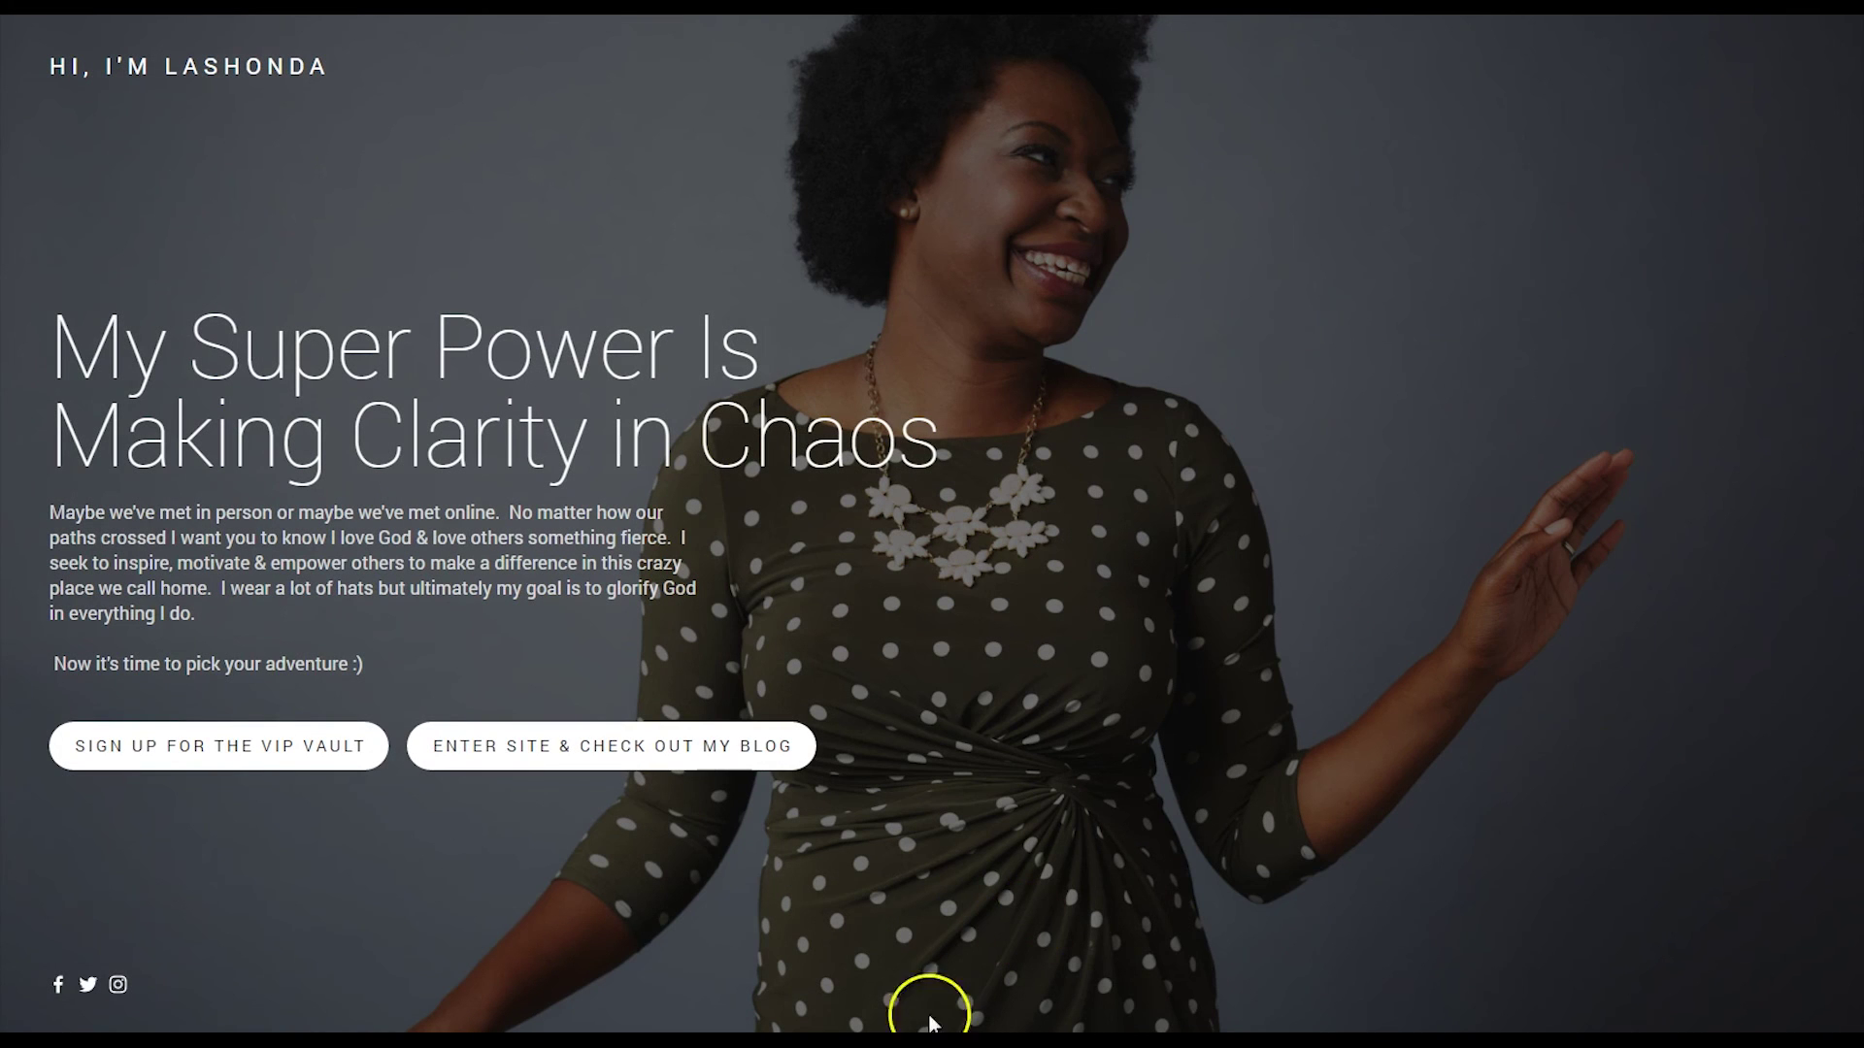
{"action": "left_click", "coordinate": [258, 753]}
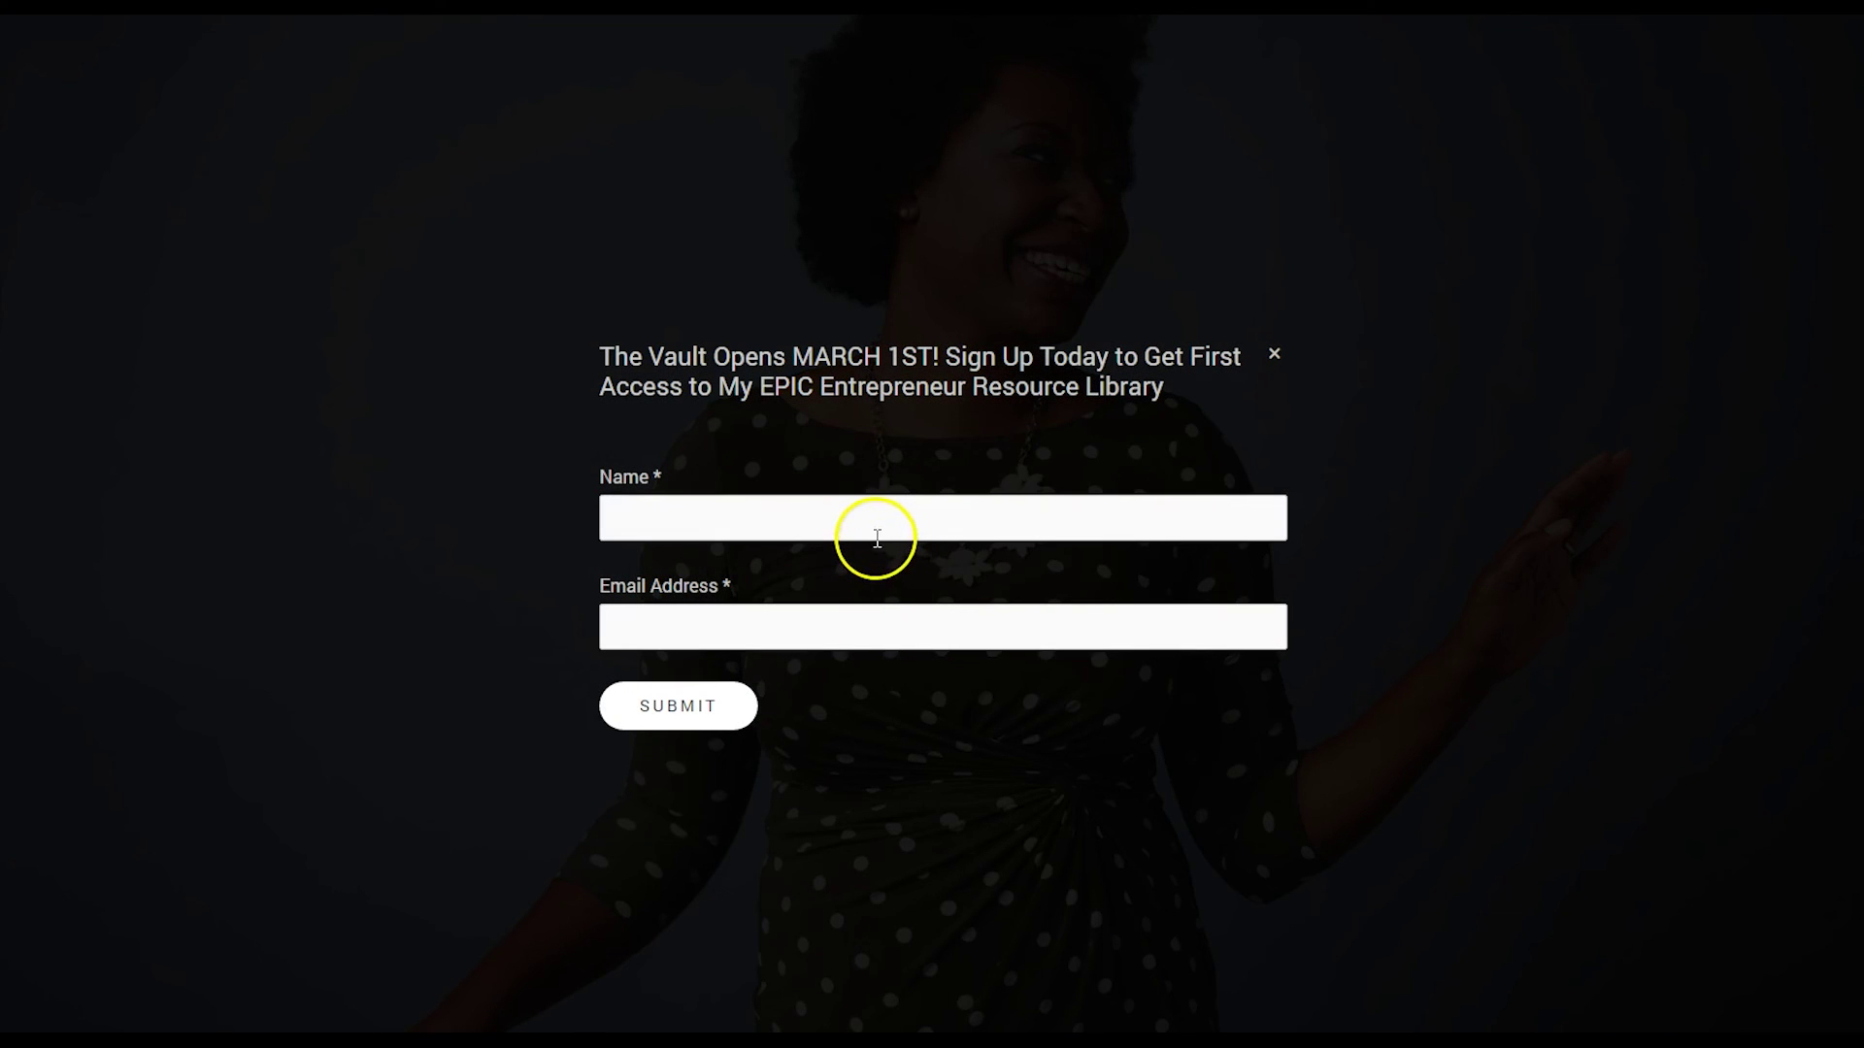
{"action": "left_click", "coordinate": [877, 538]}
{"action": "type", "text": "La"}
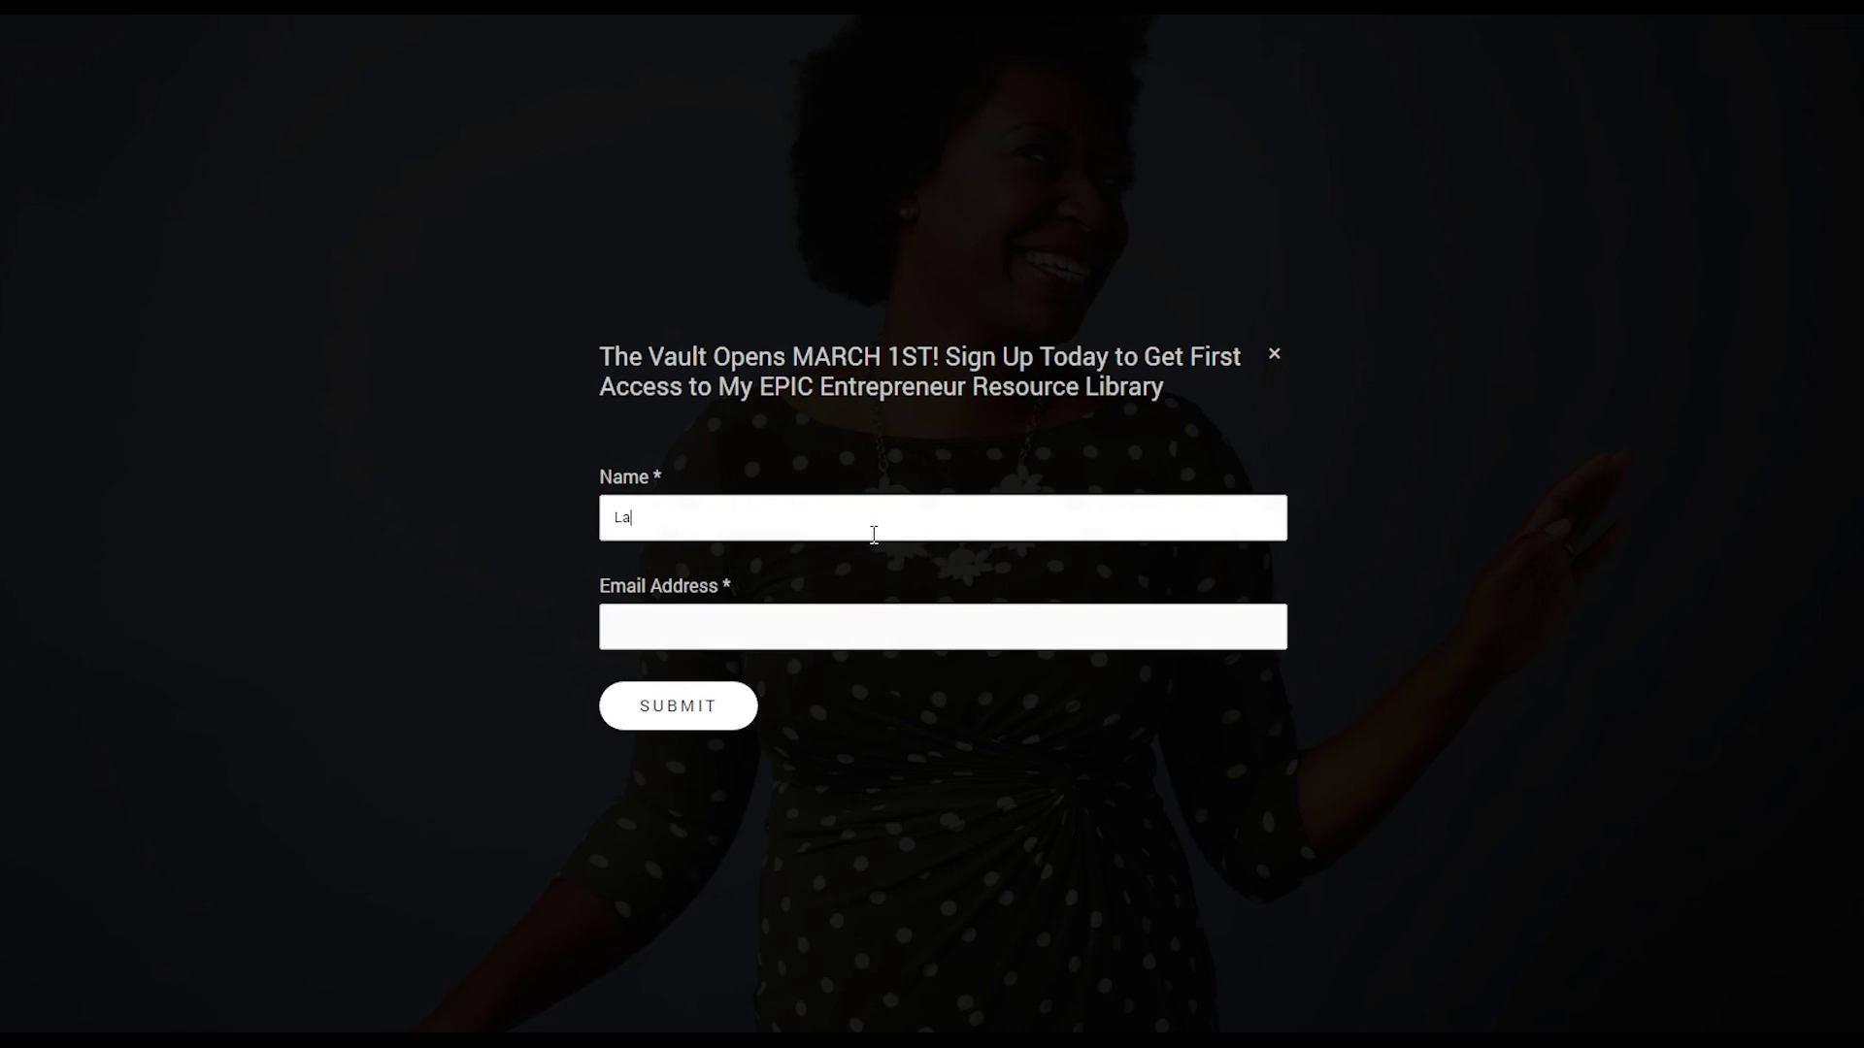
{"action": "type", "text": "Shonda"}
{"action": "key", "text": "Tab"}
{"action": "type", "text": "abou"}
{"action": "left_click", "coordinate": [767, 666]}
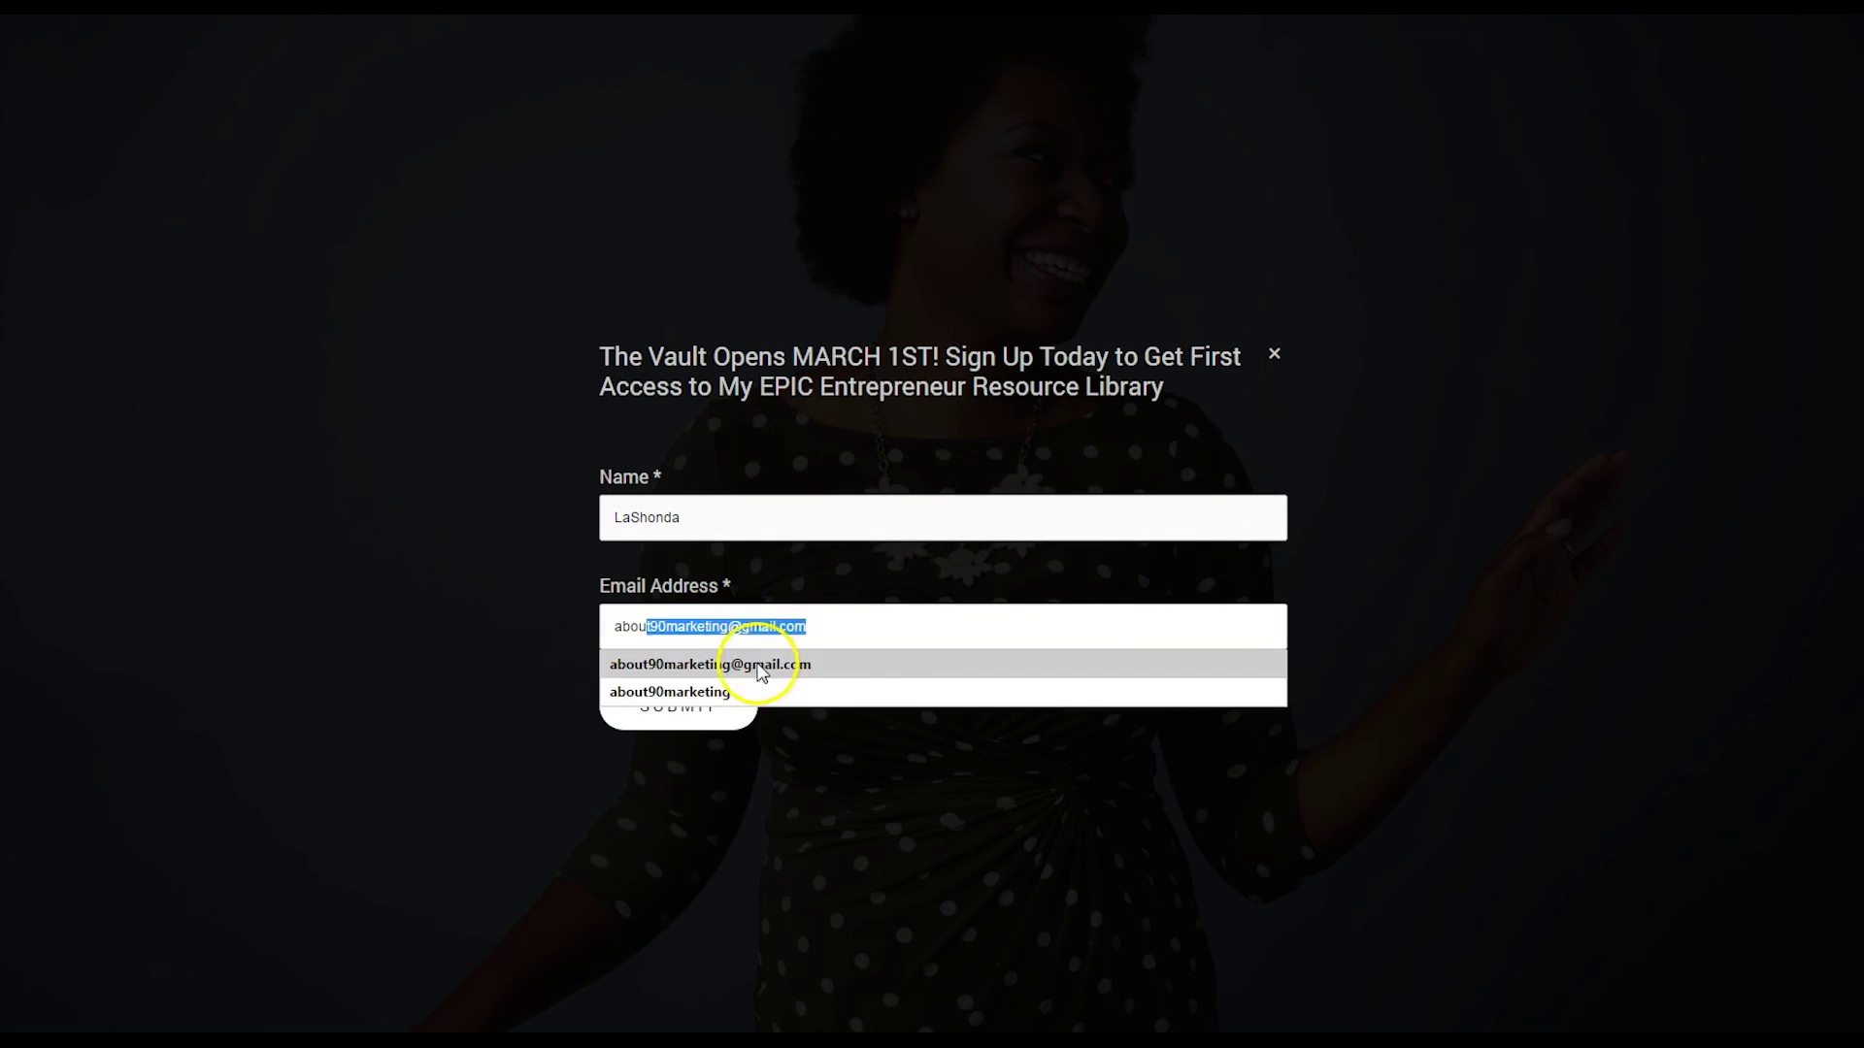
{"action": "left_click", "coordinate": [714, 716]}
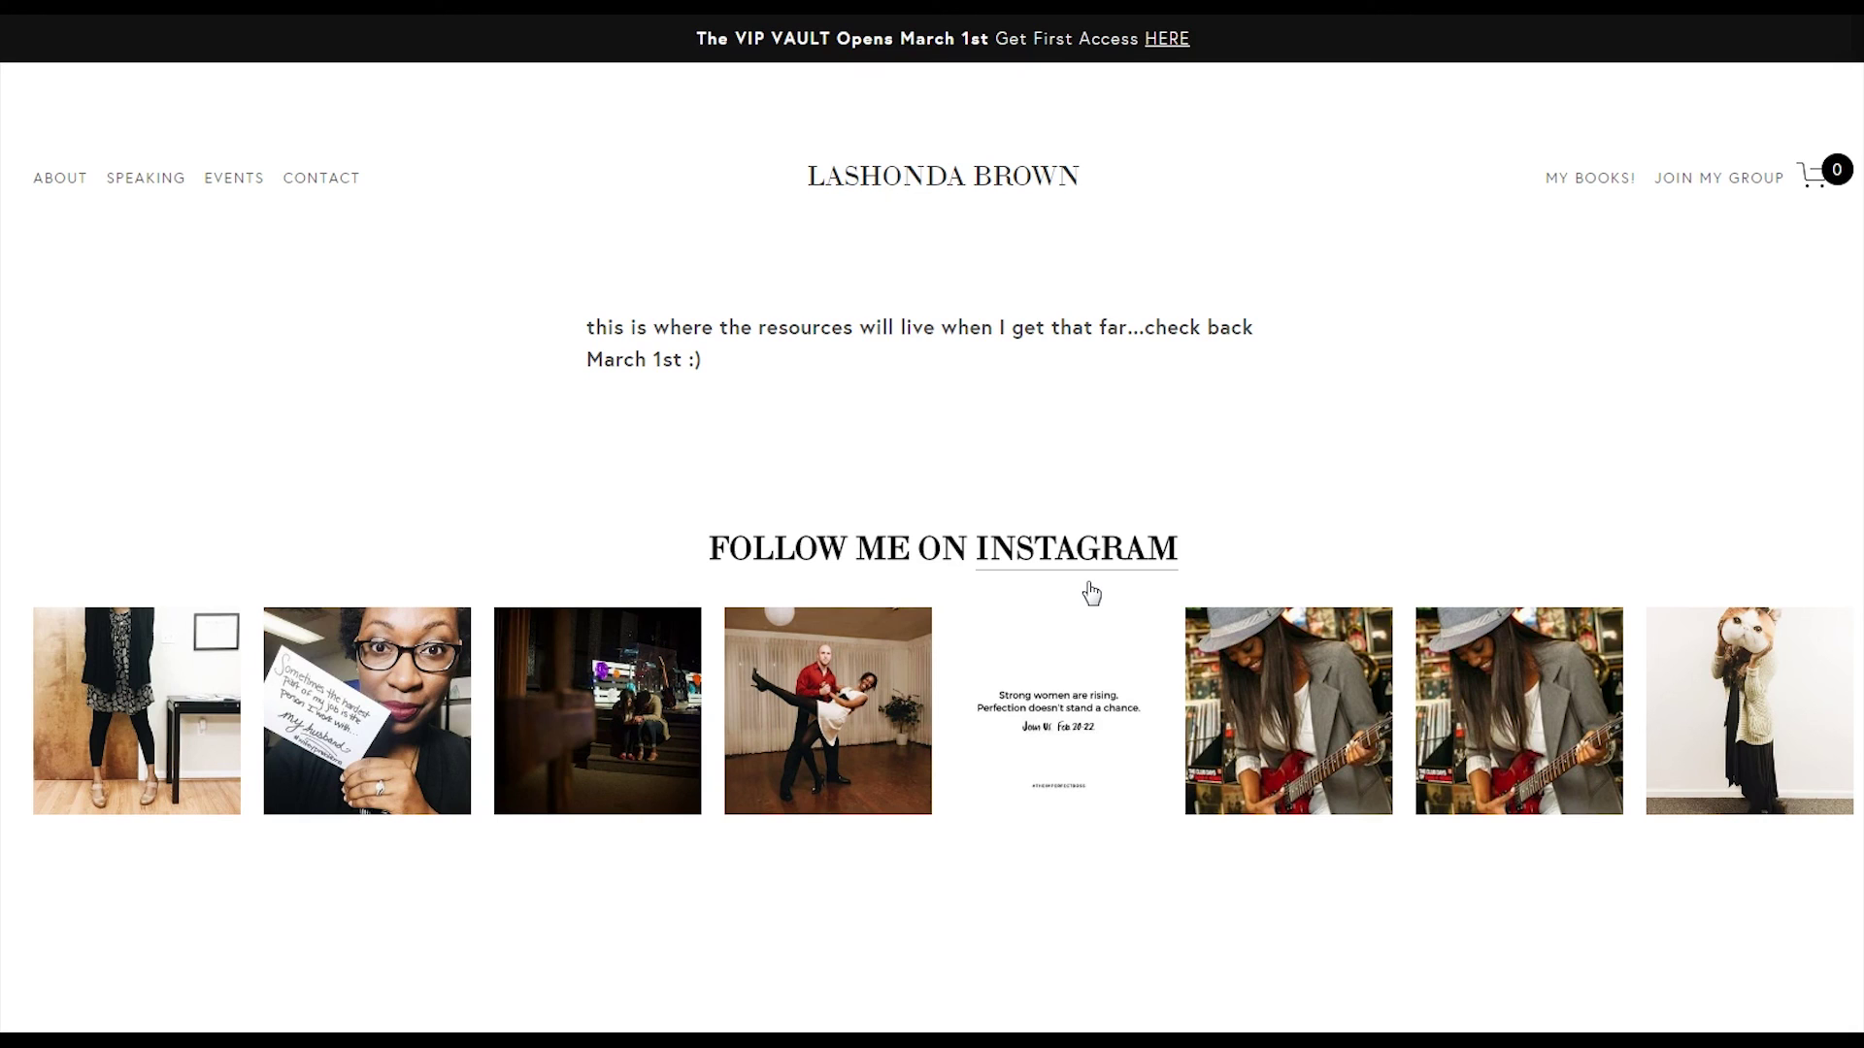
- Land on the live VIP Vault page showing the 'check back March 1st :)' placeholder
{"action": "left_click", "coordinate": [1003, 766]}
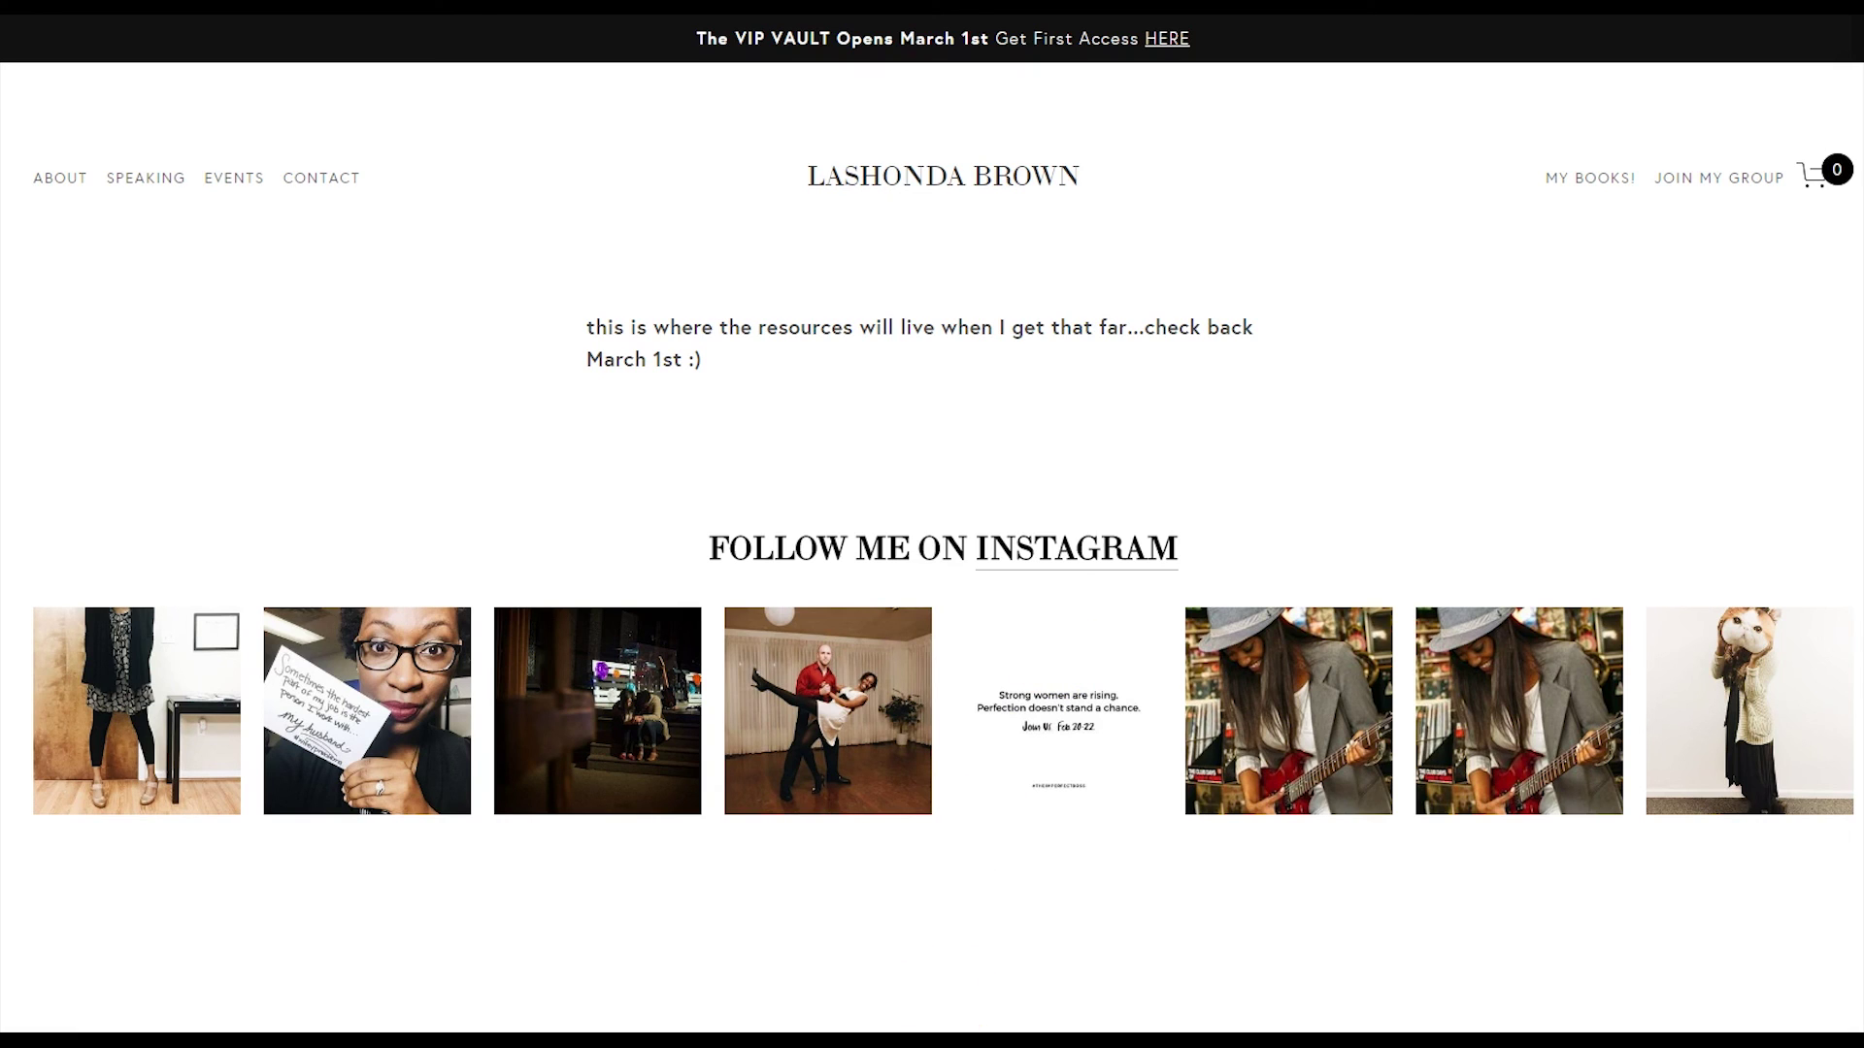